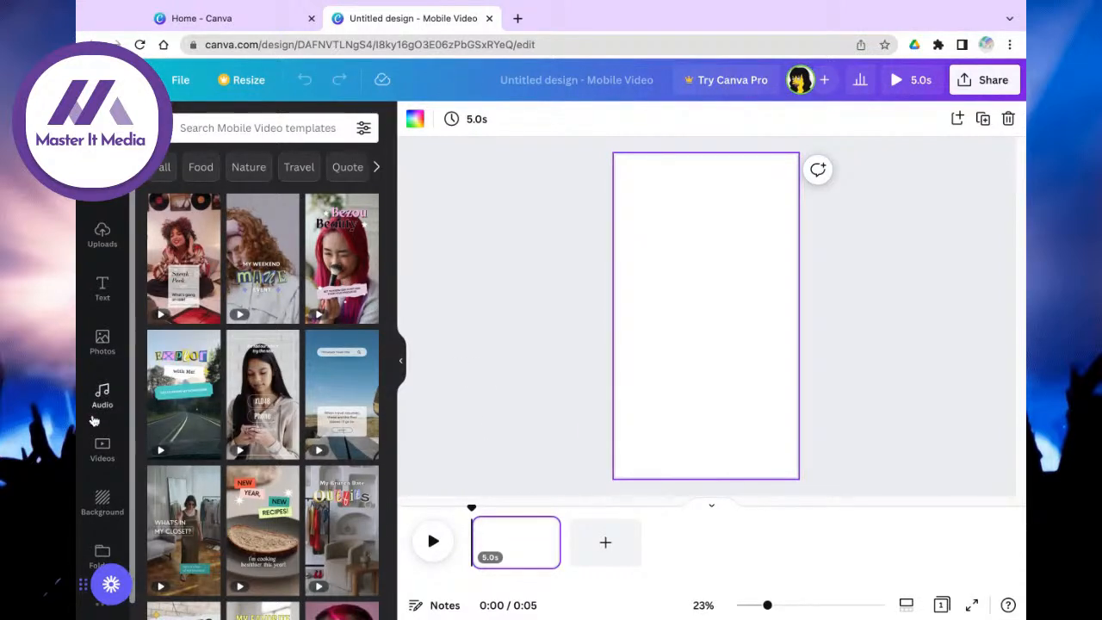
Step: Fill the page with the recently used woman-at-desk stock clip, making it 10.8 seconds
{"action": "left_click", "coordinate": [100, 448]}
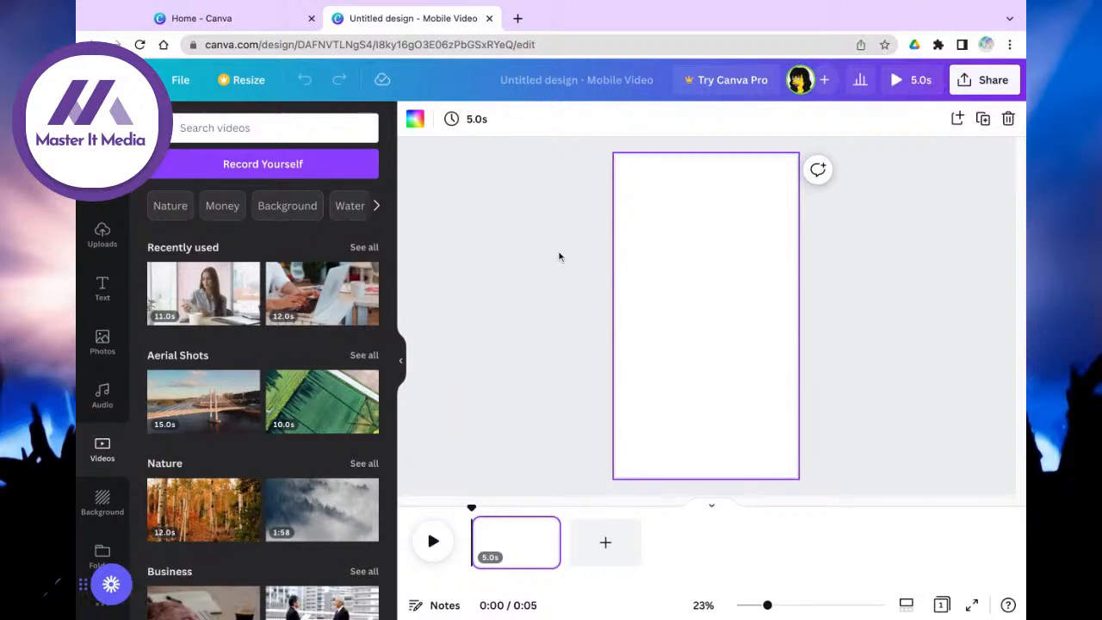
{"action": "left_click", "coordinate": [102, 231]}
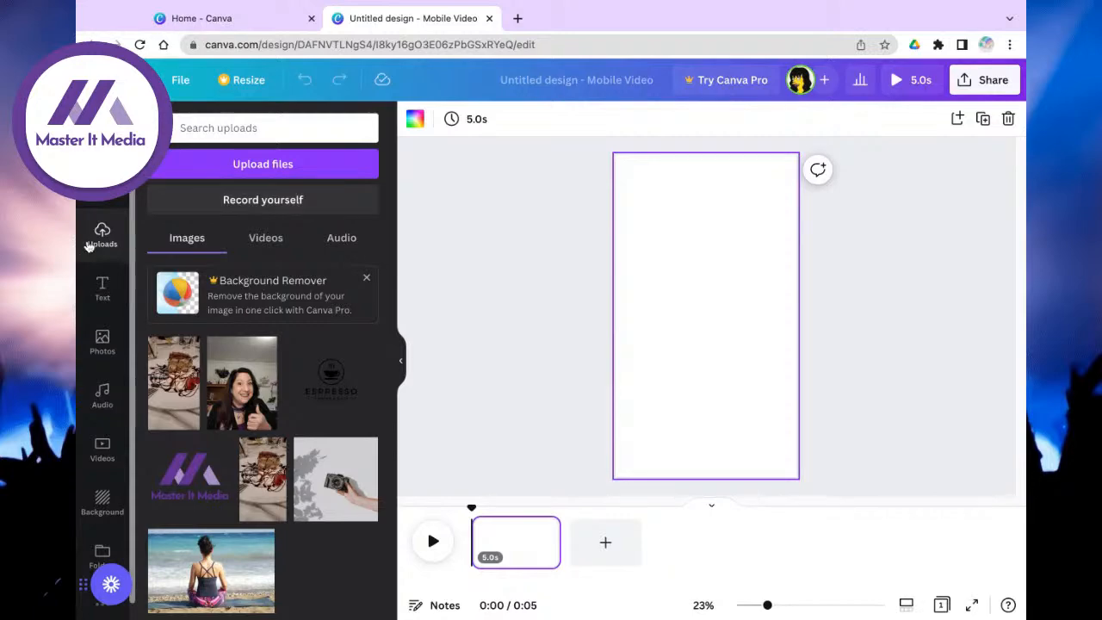
{"action": "left_click", "coordinate": [103, 451]}
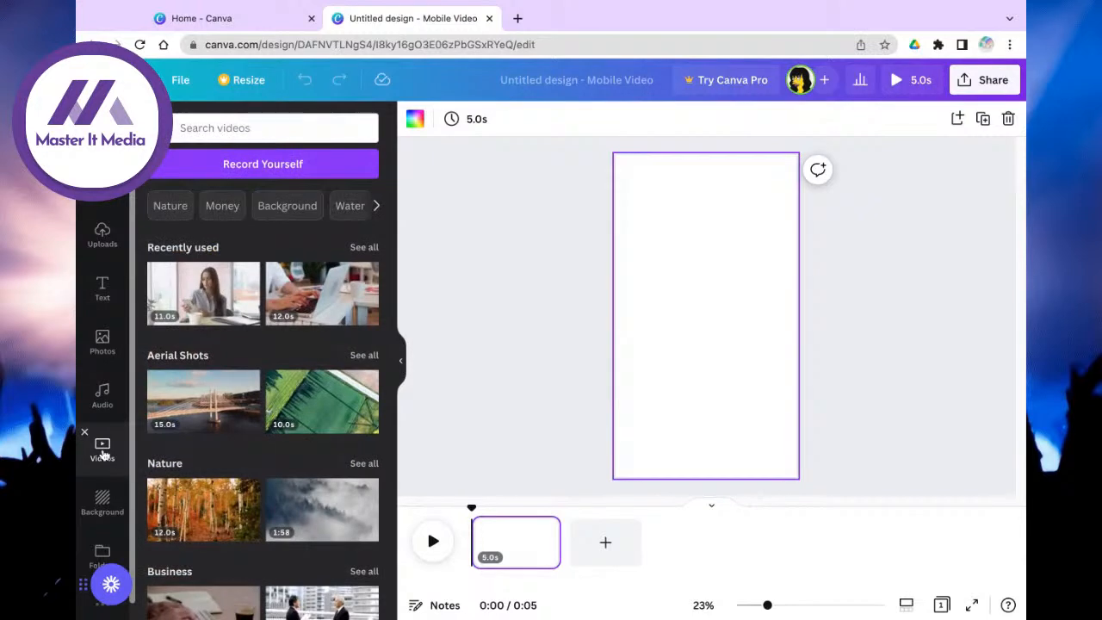
{"action": "left_click", "coordinate": [211, 294]}
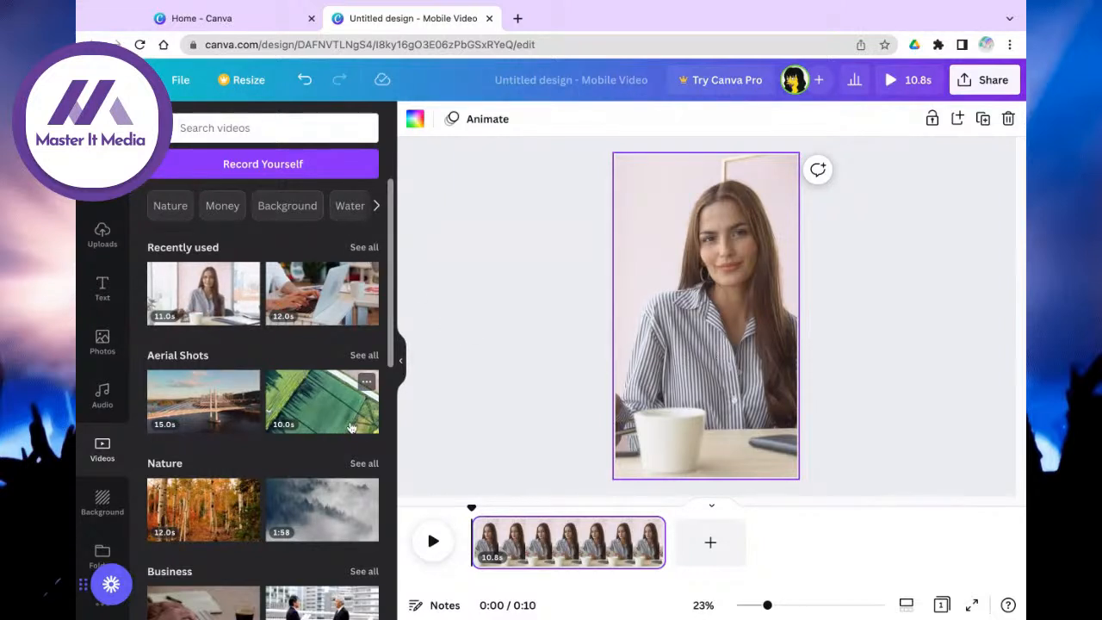
Step: Browse the stock Videos panel and show all Business stock videos
{"action": "scroll", "coordinate": [351, 428], "scroll_direction": "down", "scroll_amount": 5}
{"action": "scroll", "coordinate": [262, 396], "scroll_direction": "down", "scroll_amount": 10}
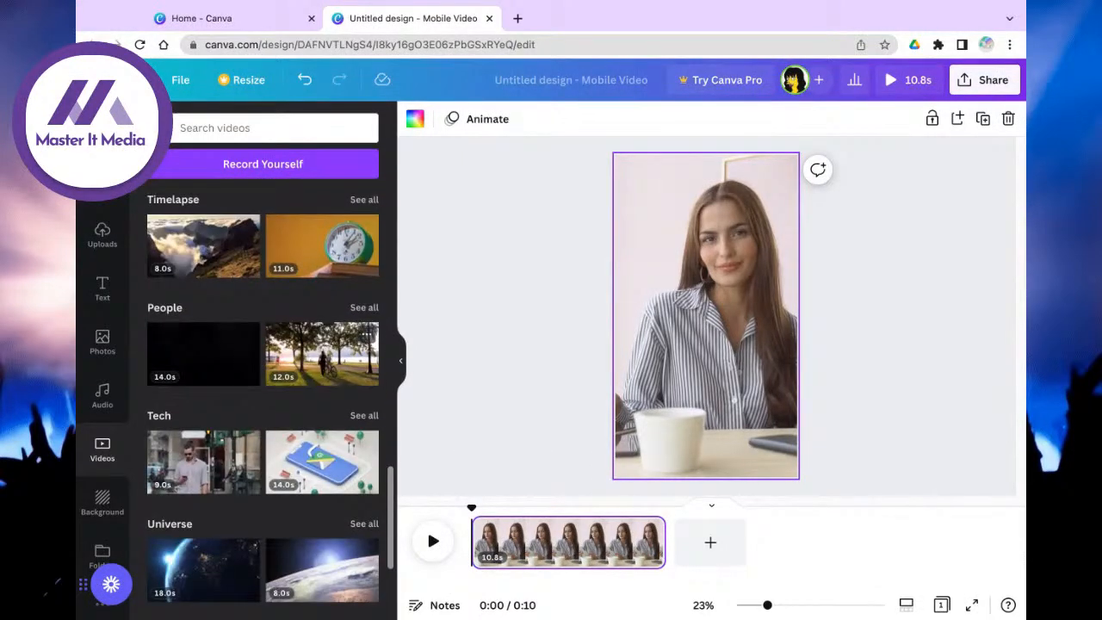
{"action": "scroll", "coordinate": [262, 396], "scroll_direction": "down", "scroll_amount": 3}
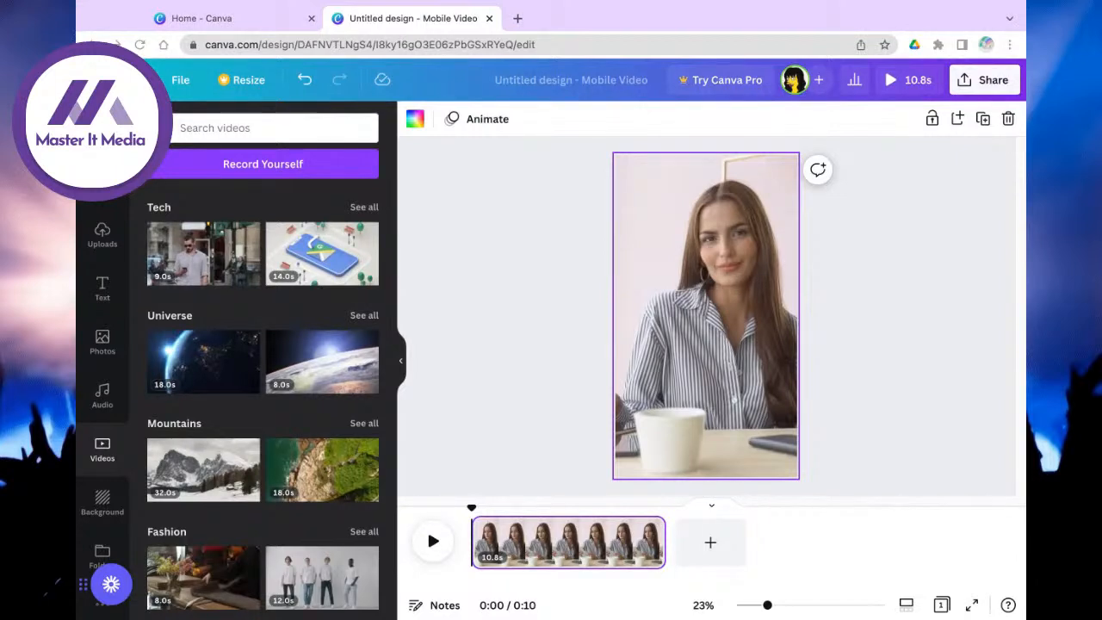
{"action": "scroll", "coordinate": [318, 355], "scroll_direction": "down", "scroll_amount": 2}
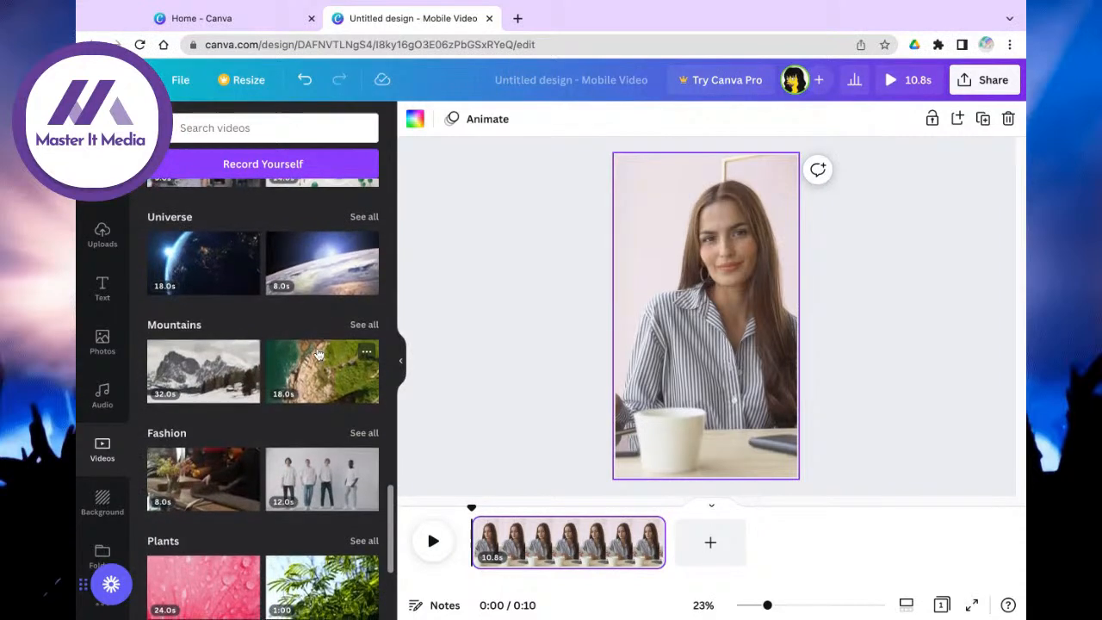
{"action": "scroll", "coordinate": [317, 353], "scroll_direction": "down", "scroll_amount": 3}
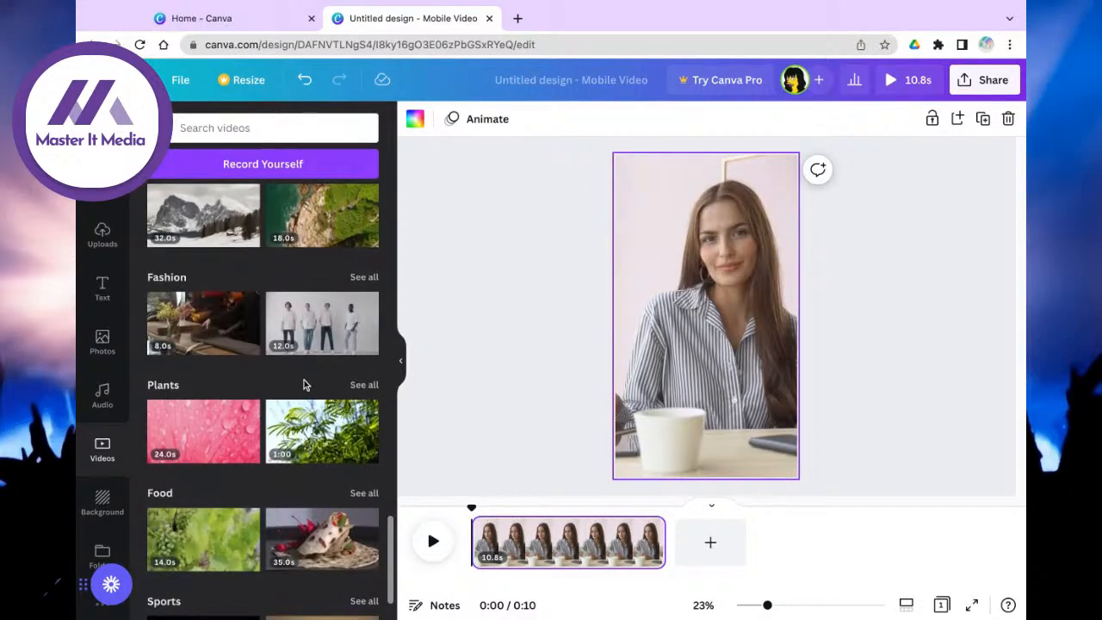
{"action": "scroll", "coordinate": [304, 383], "scroll_direction": "down", "scroll_amount": 5}
{"action": "scroll", "coordinate": [304, 383], "scroll_direction": "up", "scroll_amount": 3}
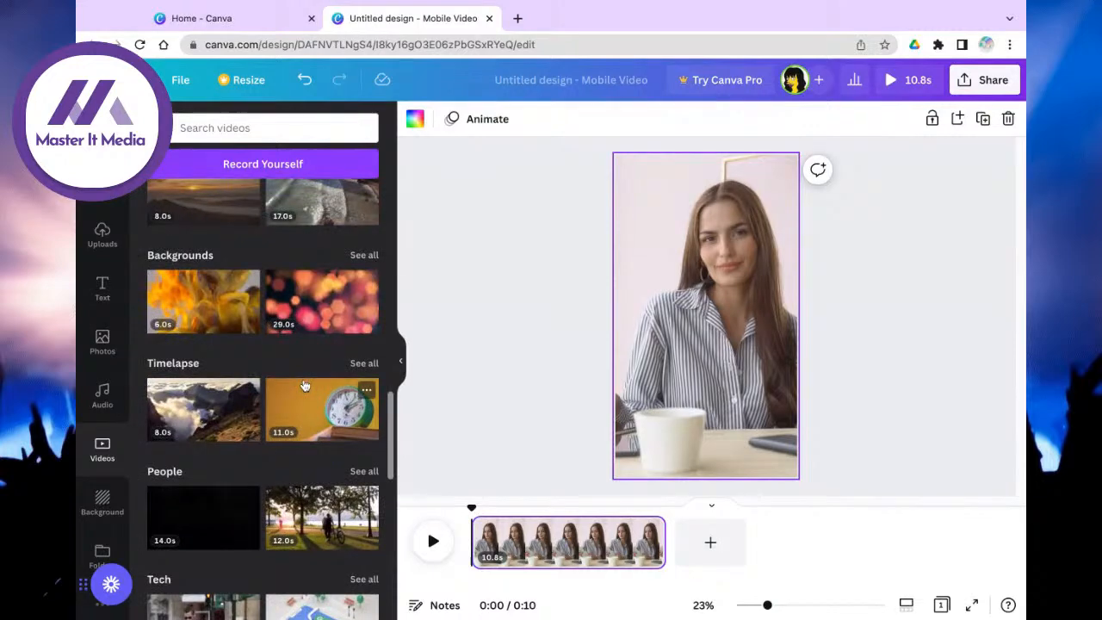
{"action": "scroll", "coordinate": [304, 383], "scroll_direction": "up", "scroll_amount": 5}
{"action": "scroll", "coordinate": [303, 385], "scroll_direction": "up", "scroll_amount": 8}
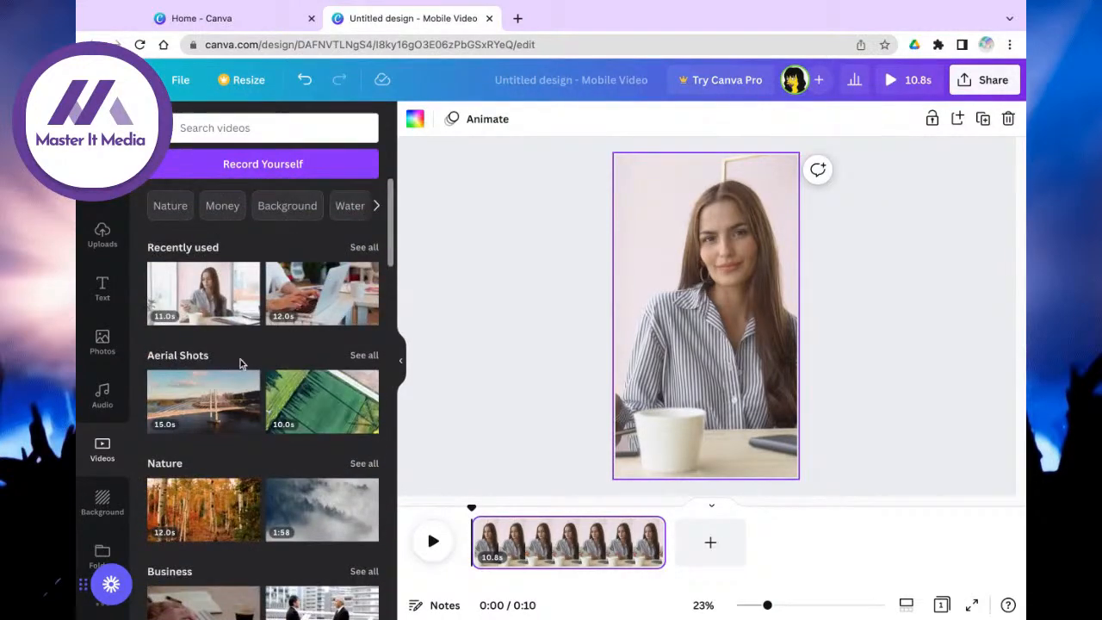
{"action": "scroll", "coordinate": [329, 458], "scroll_direction": "down", "scroll_amount": 3}
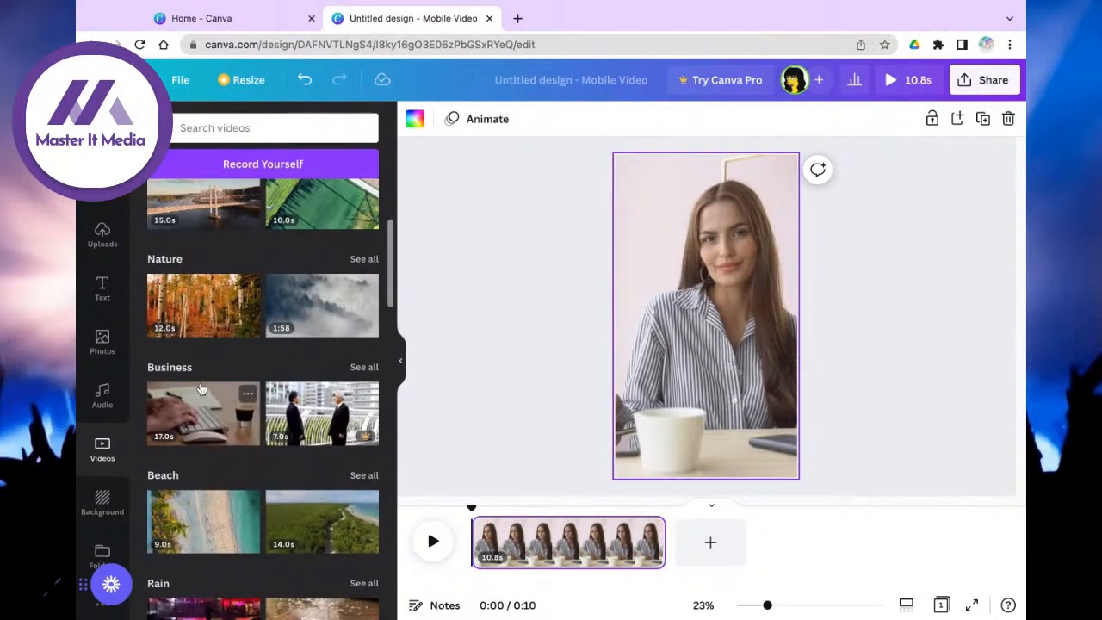
{"action": "left_click", "coordinate": [360, 367]}
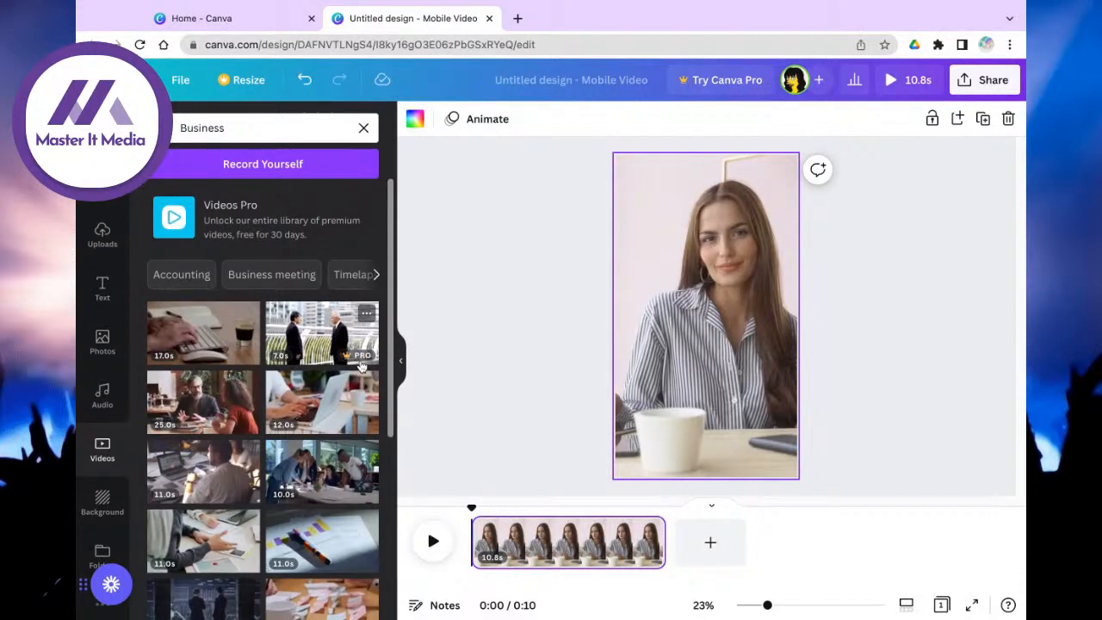
Step: Try the crowd-silhouette clip on the page, then undo to keep the woman-at-desk clip
{"action": "scroll", "coordinate": [371, 361], "scroll_direction": "down", "scroll_amount": 3}
{"action": "scroll", "coordinate": [365, 363], "scroll_direction": "down", "scroll_amount": 2}
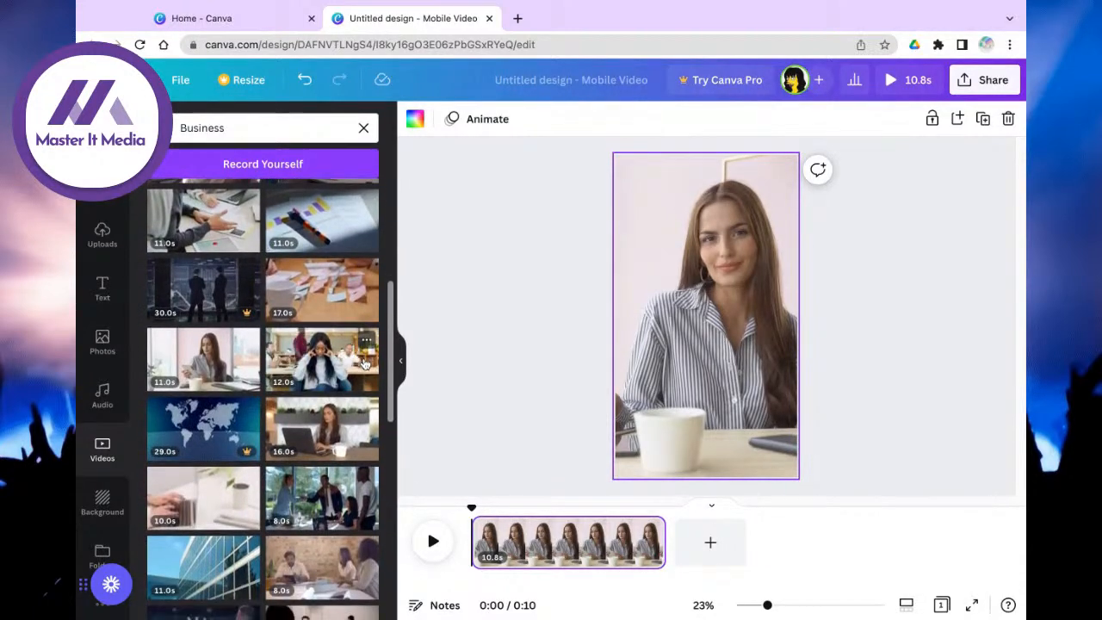
{"action": "scroll", "coordinate": [353, 488], "scroll_direction": "down", "scroll_amount": 5}
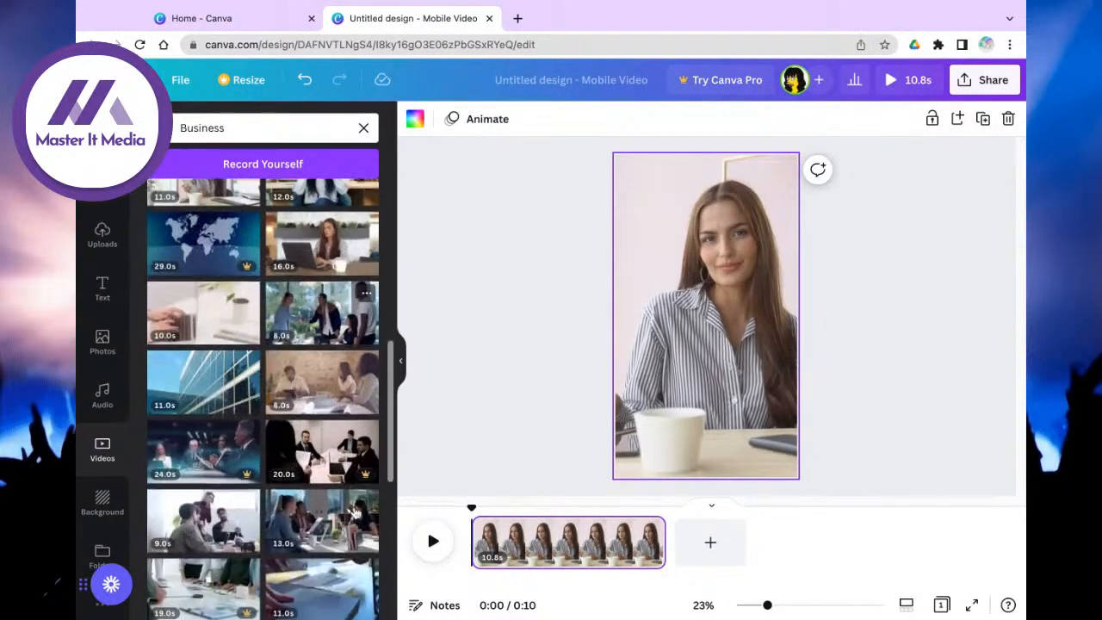
{"action": "scroll", "coordinate": [354, 512], "scroll_direction": "down", "scroll_amount": 3}
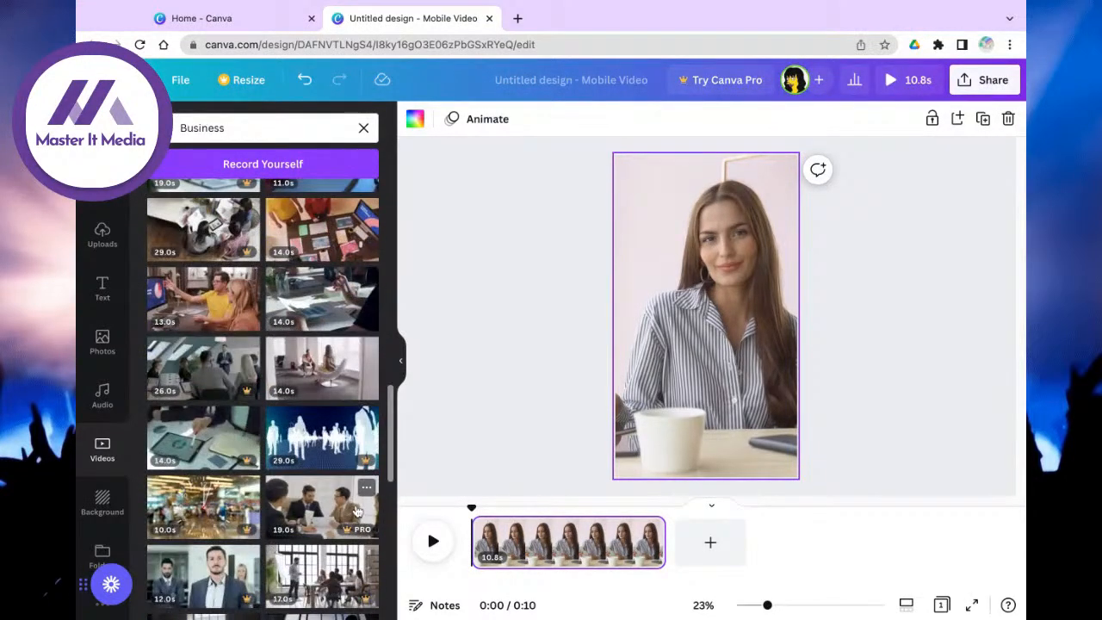
{"action": "left_click_drag", "start_coordinate": [325, 448], "coordinate": [671, 293]}
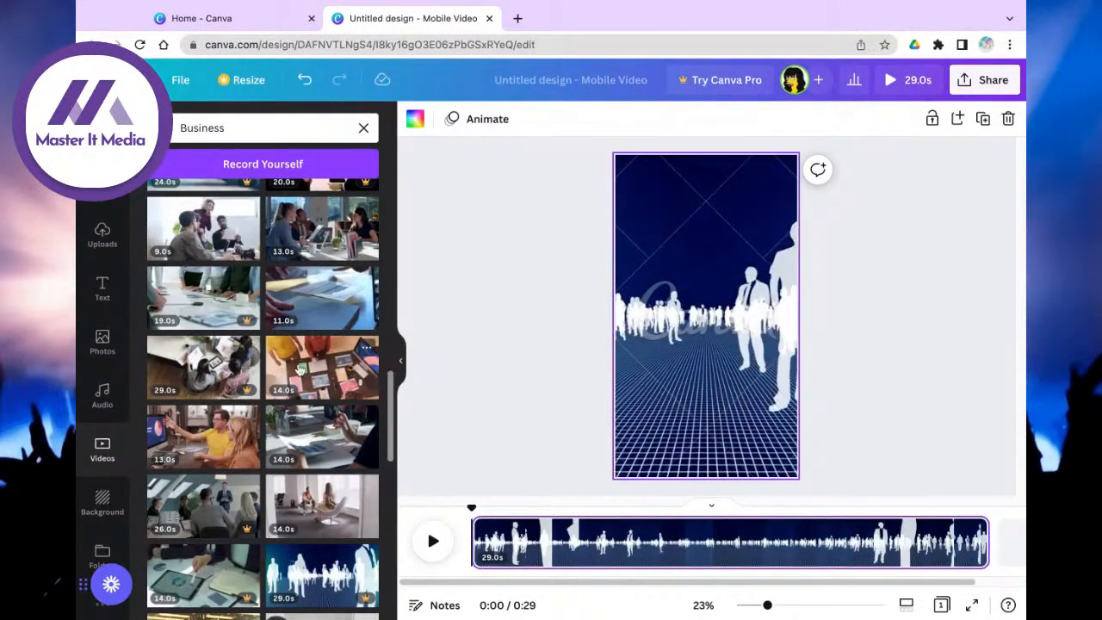
{"action": "left_click", "coordinate": [305, 80]}
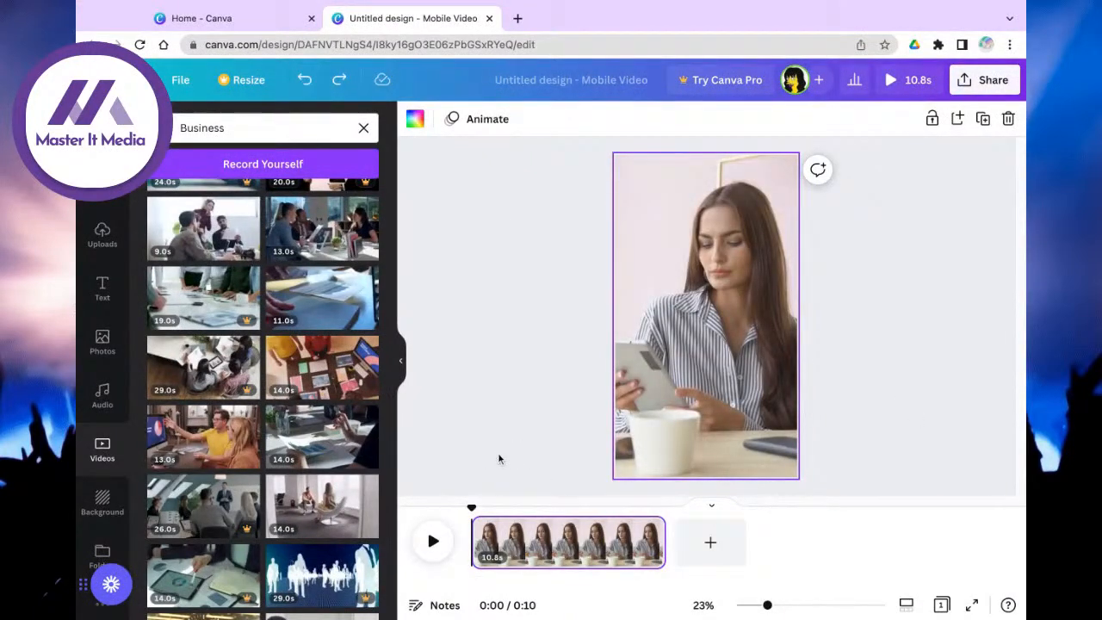
Step: Crop the woman-at-desk clip, shifting the footage to reframe her, and preview the result
{"action": "left_click", "coordinate": [435, 542]}
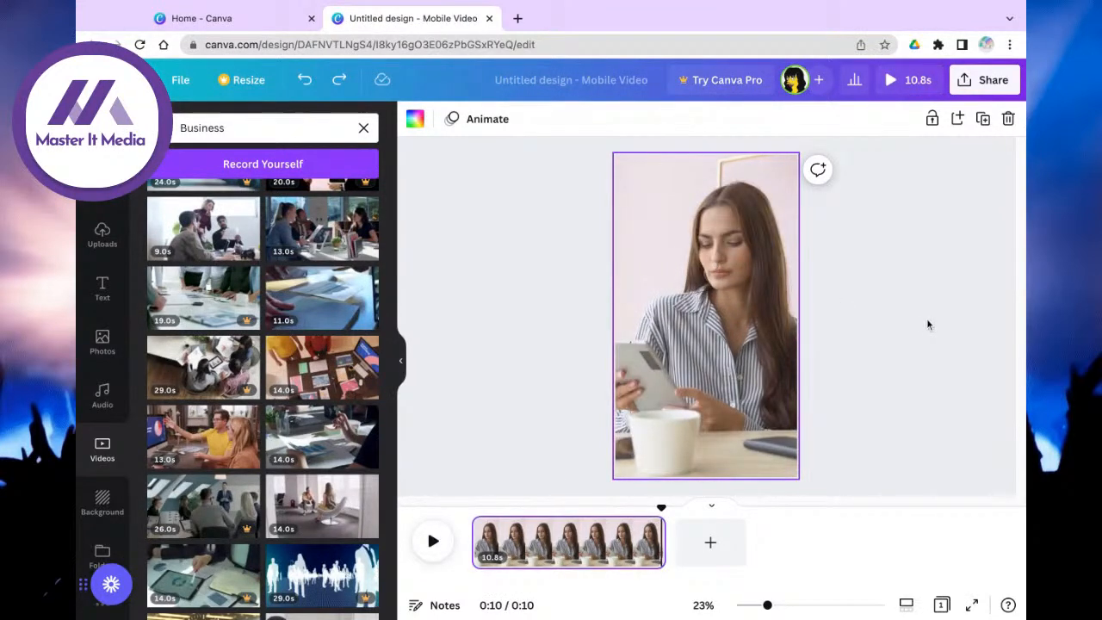
{"action": "left_click", "coordinate": [739, 276]}
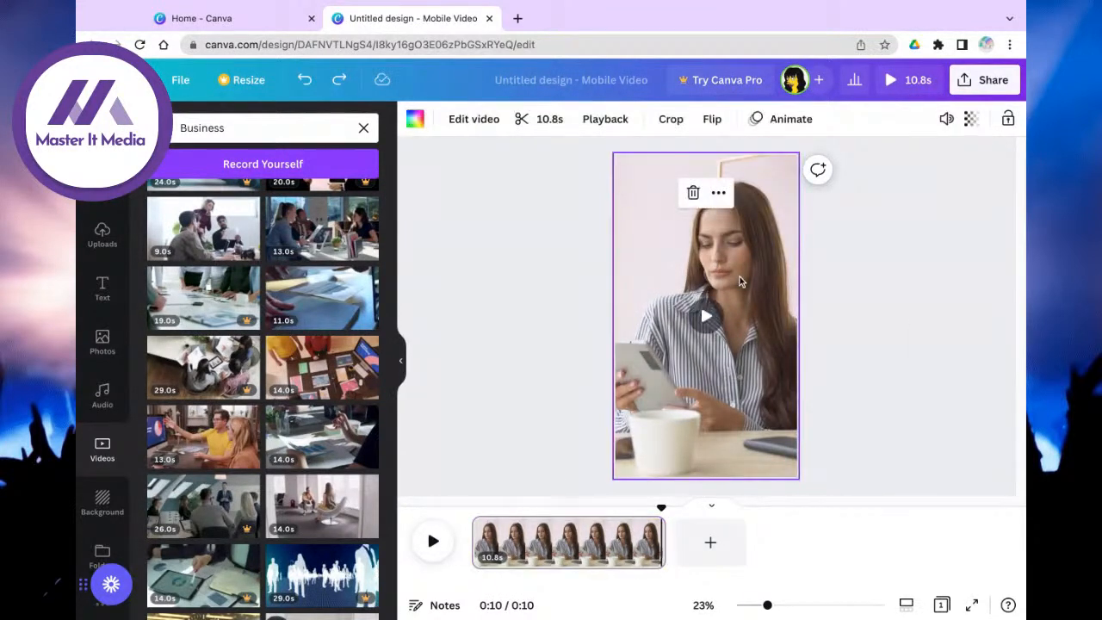
{"action": "left_click", "coordinate": [667, 120]}
{"action": "mouse_move", "coordinate": [729, 353]}
{"action": "left_mouse_down"}
{"action": "mouse_move", "coordinate": [743, 353]}
{"action": "mouse_move", "coordinate": [551, 353]}
{"action": "mouse_move", "coordinate": [747, 353]}
{"action": "left_mouse_up"}
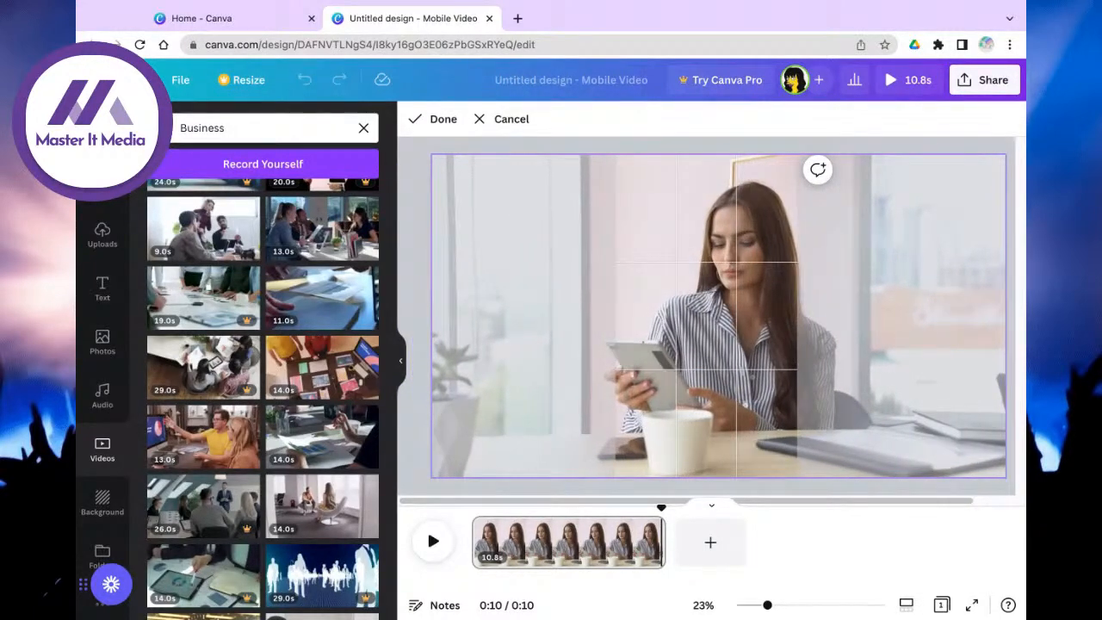
{"action": "left_click", "coordinate": [437, 121]}
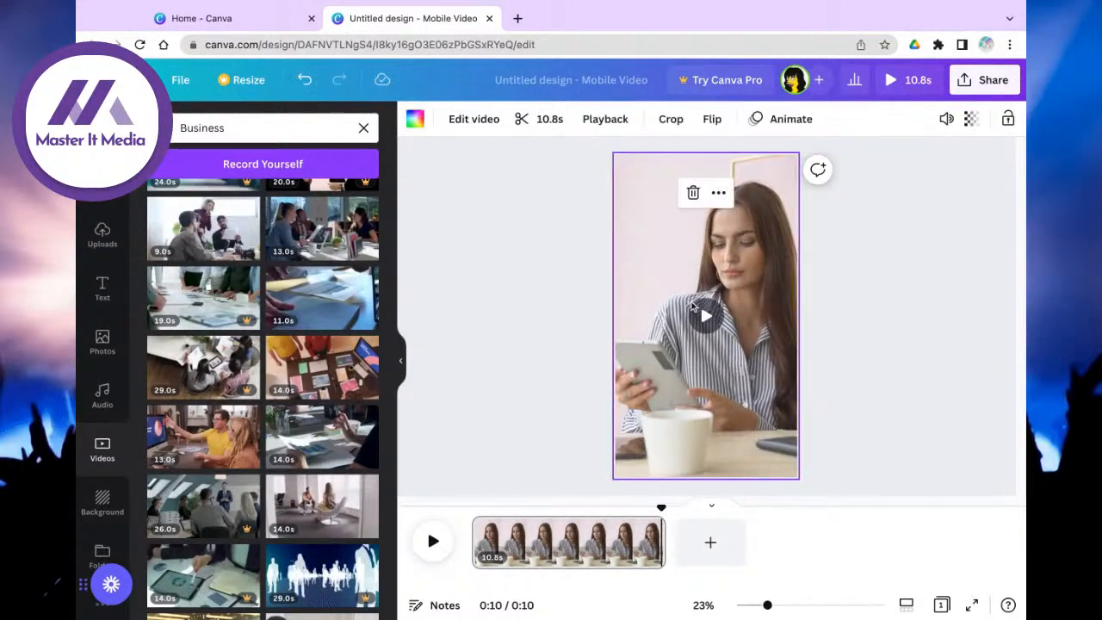
{"action": "left_click", "coordinate": [706, 317]}
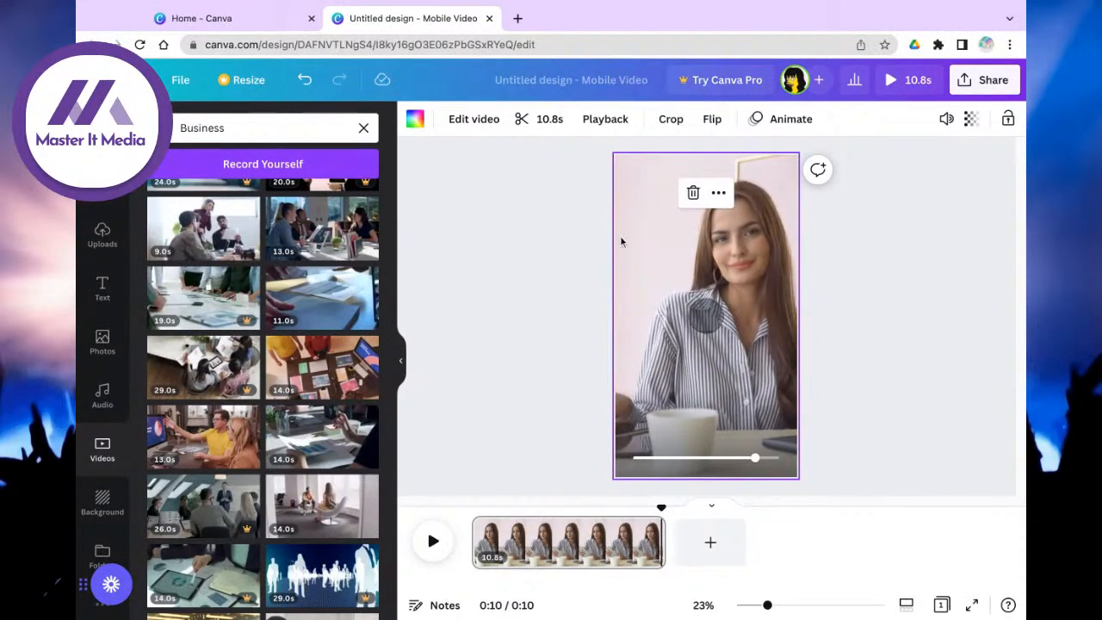
{"action": "left_click", "coordinate": [968, 275]}
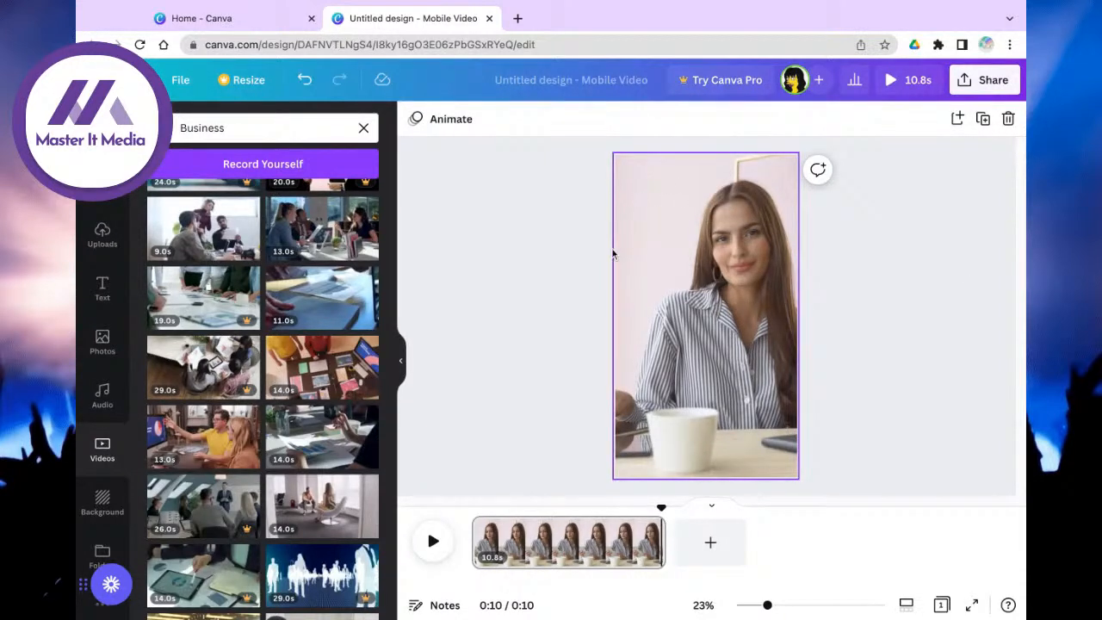
Step: Add an 'Add a heading' text box at the top-left, shrunk and narrowed to wrap onto two lines
{"action": "left_click", "coordinate": [91, 290]}
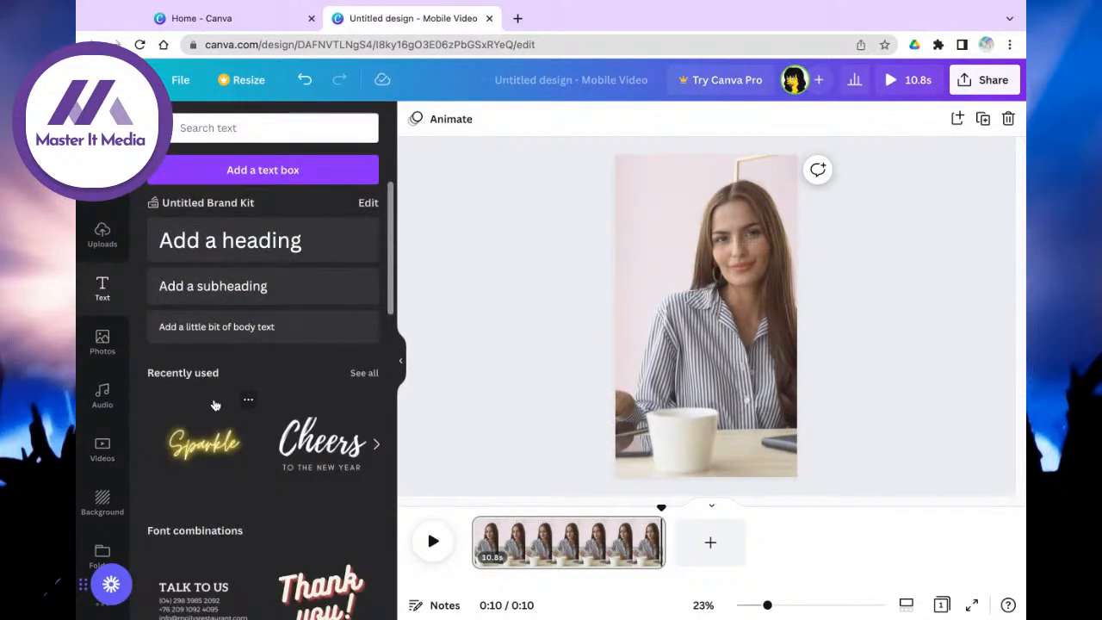
{"action": "scroll", "coordinate": [215, 404], "scroll_direction": "down", "scroll_amount": 3}
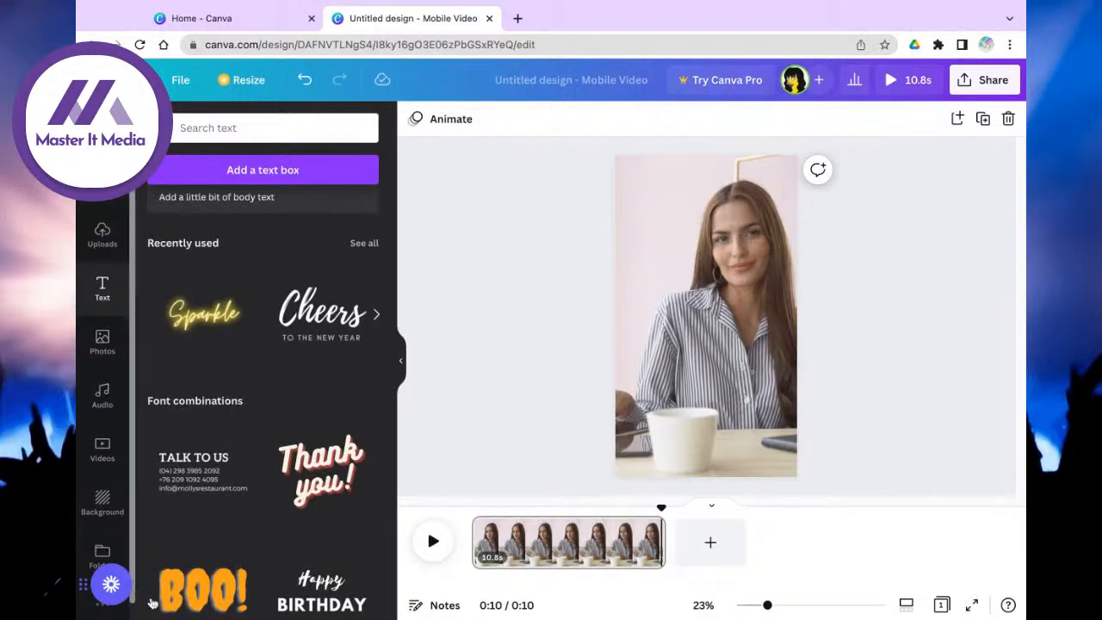
{"action": "scroll", "coordinate": [263, 487], "scroll_direction": "up", "scroll_amount": 3}
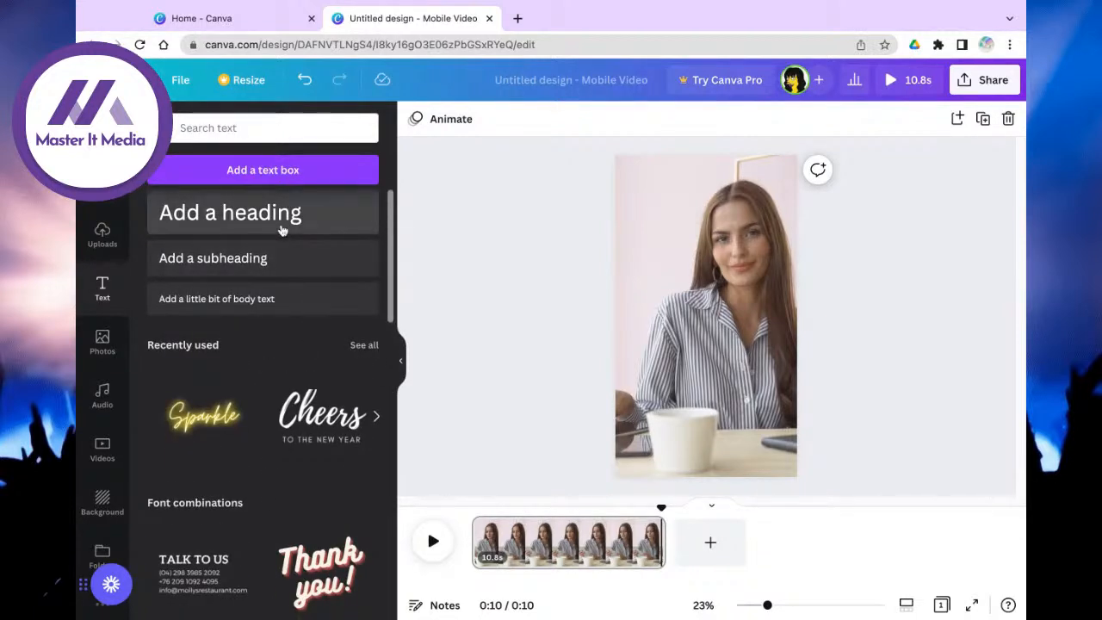
{"action": "left_click", "coordinate": [230, 213]}
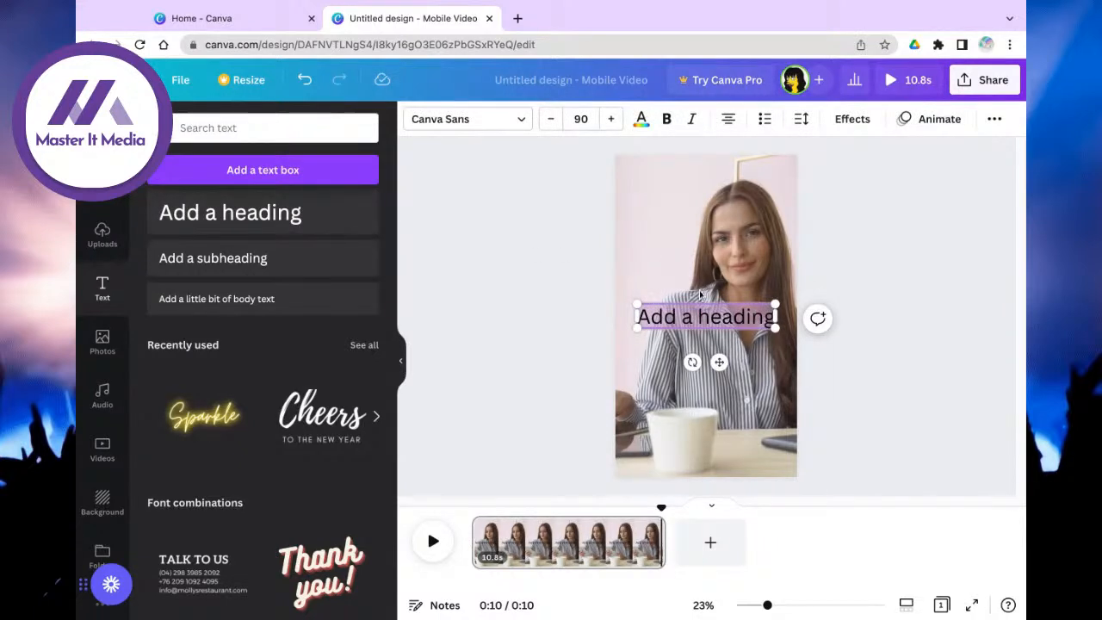
{"action": "left_click_drag", "start_coordinate": [725, 368], "coordinate": [710, 243]}
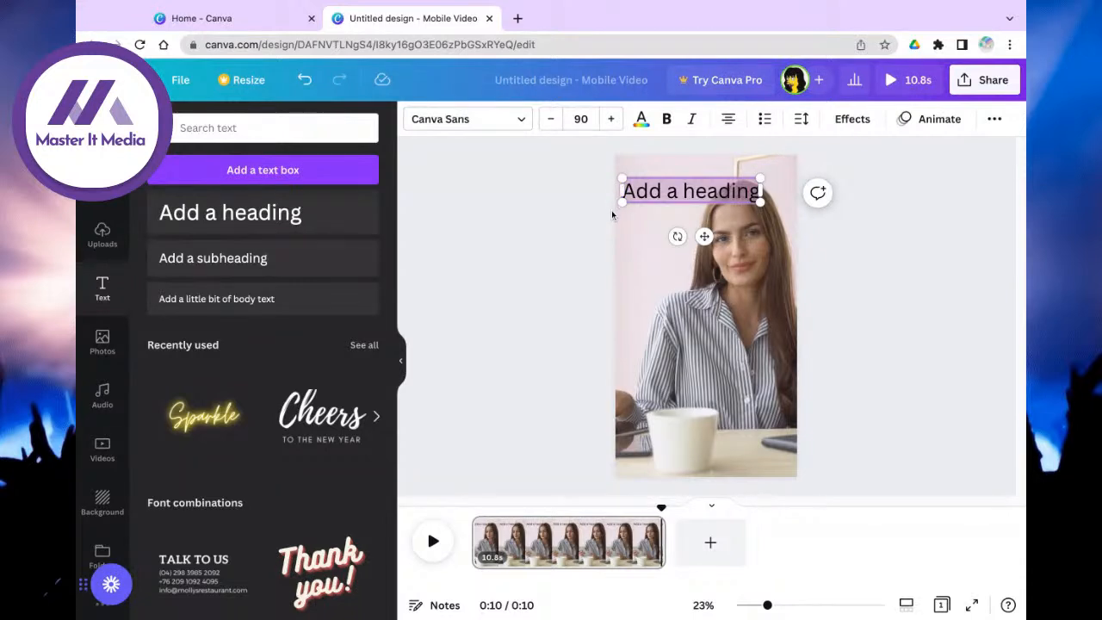
{"action": "mouse_move", "coordinate": [620, 176]}
{"action": "left_mouse_down"}
{"action": "mouse_move", "coordinate": [686, 189]}
{"action": "mouse_move", "coordinate": [633, 179]}
{"action": "left_mouse_up"}
{"action": "left_click_drag", "start_coordinate": [762, 191], "coordinate": [706, 205]}
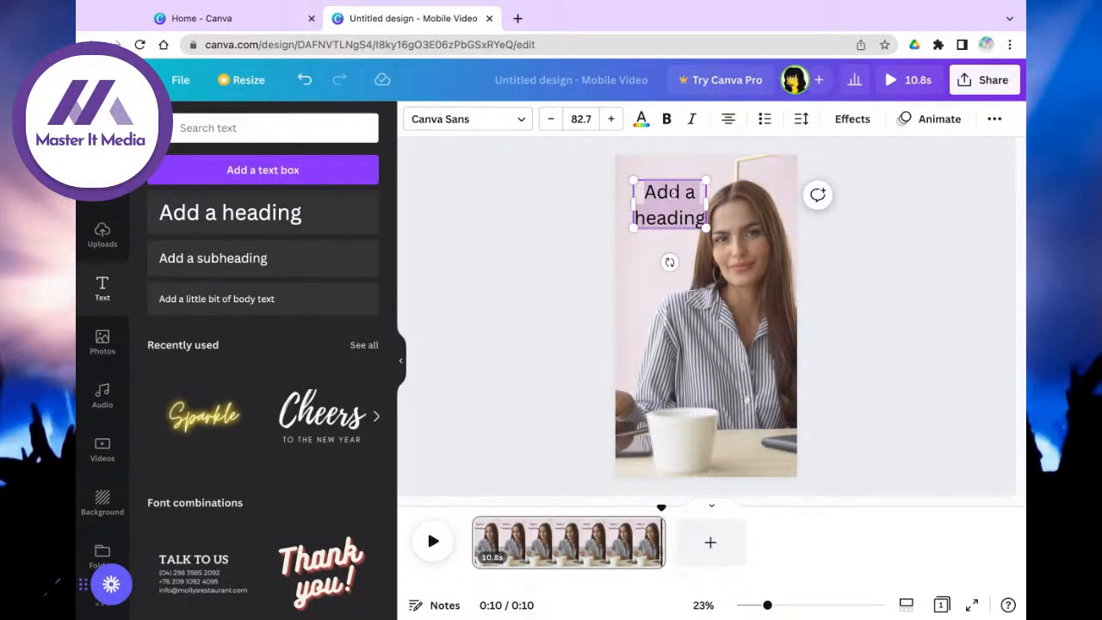
{"action": "left_click_drag", "start_coordinate": [687, 178], "coordinate": [687, 184]}
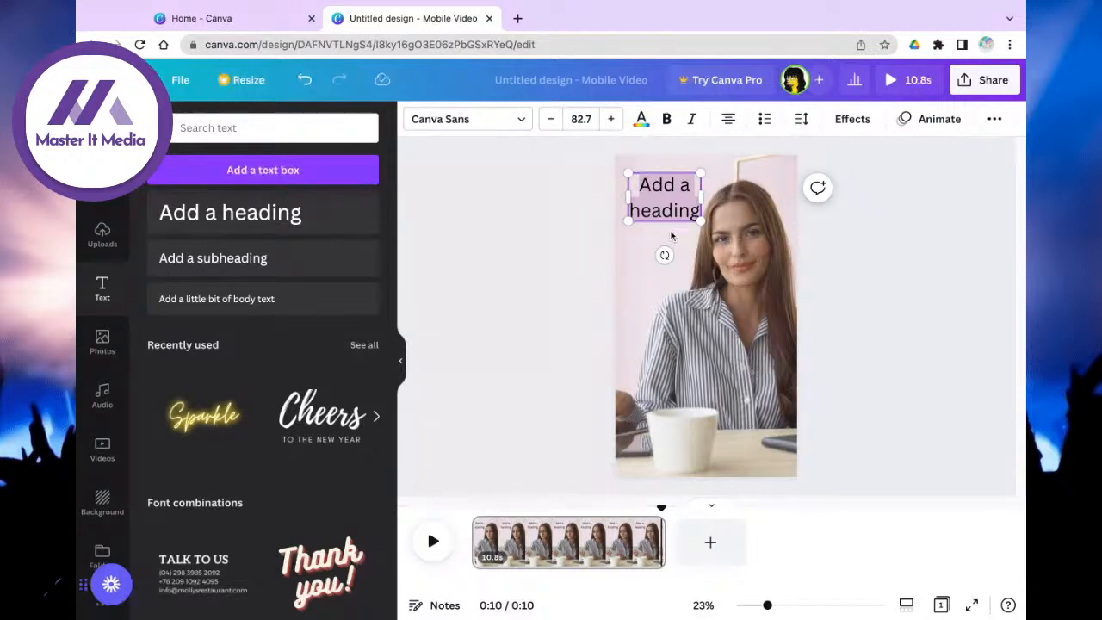
Step: Make the heading read 'Social Media Tips' with 'Tips' on a third line
{"action": "type", "text": "Soc"}
{"action": "type", "text": "ial"}
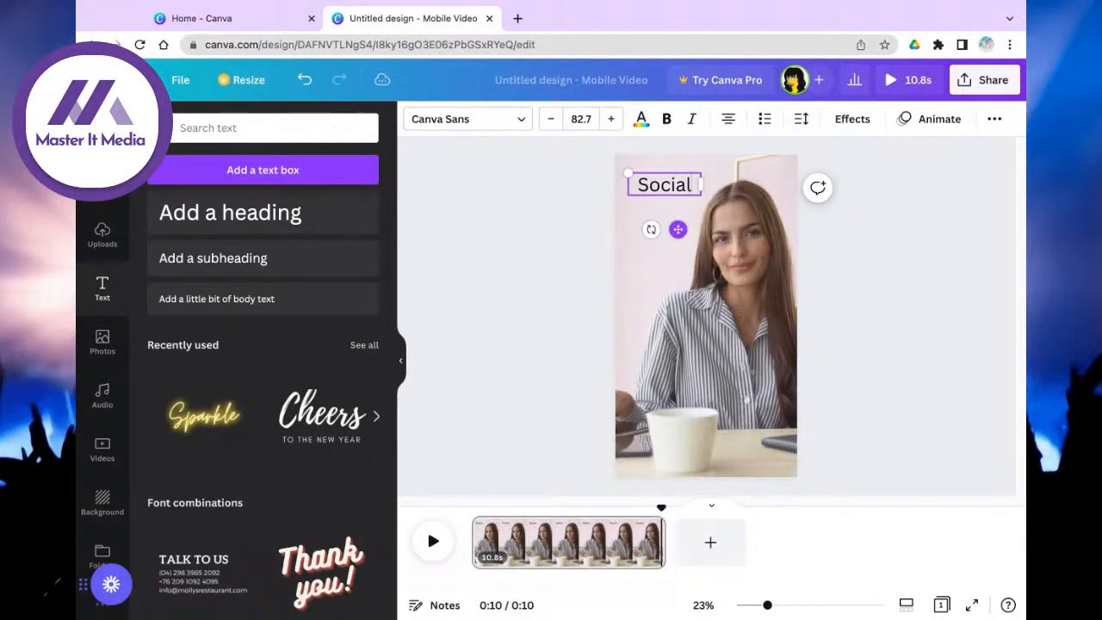
{"action": "type", "text": " Med"}
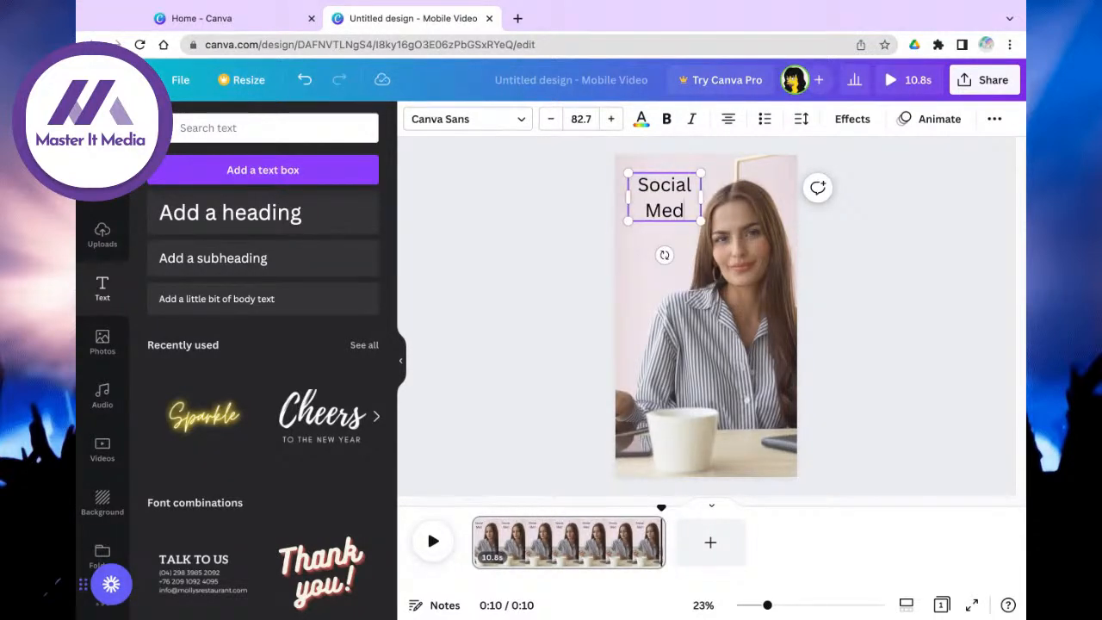
{"action": "type", "text": "ia"}
{"action": "key", "text": "Return"}
{"action": "type", "text": "Tips"}
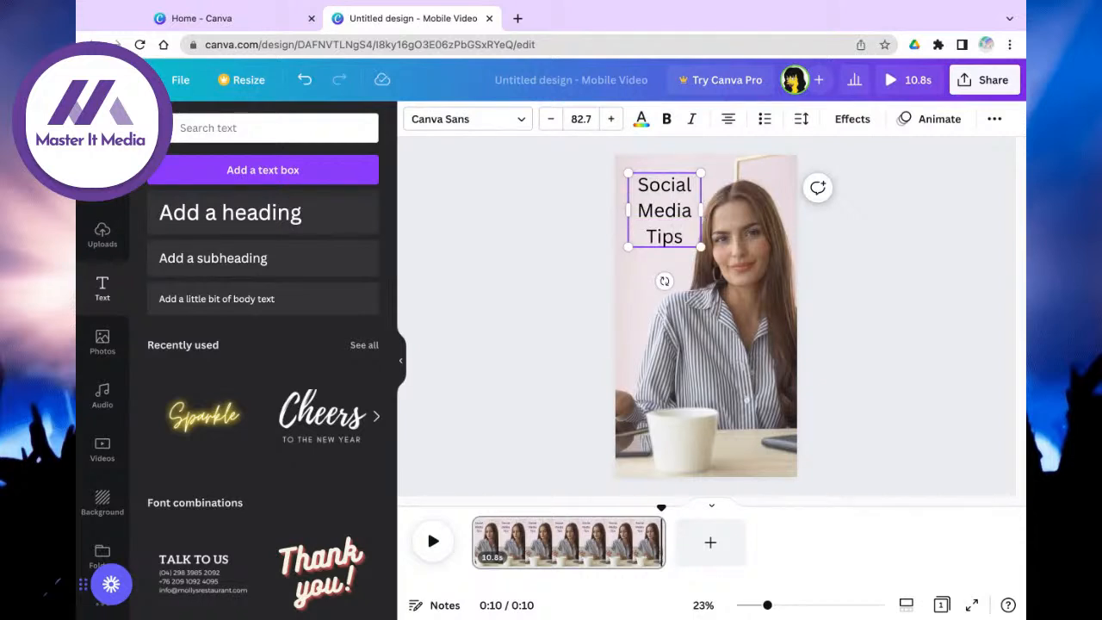
Step: Preview the video, then select the Social Media Tips title
{"action": "left_click", "coordinate": [433, 540]}
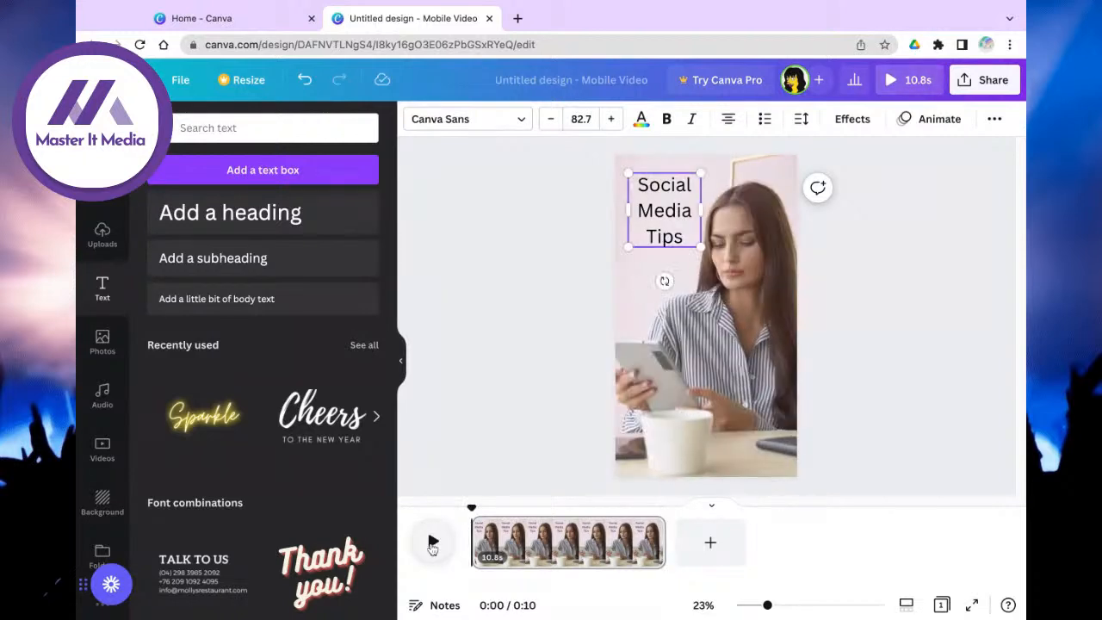
{"action": "left_click", "coordinate": [433, 543]}
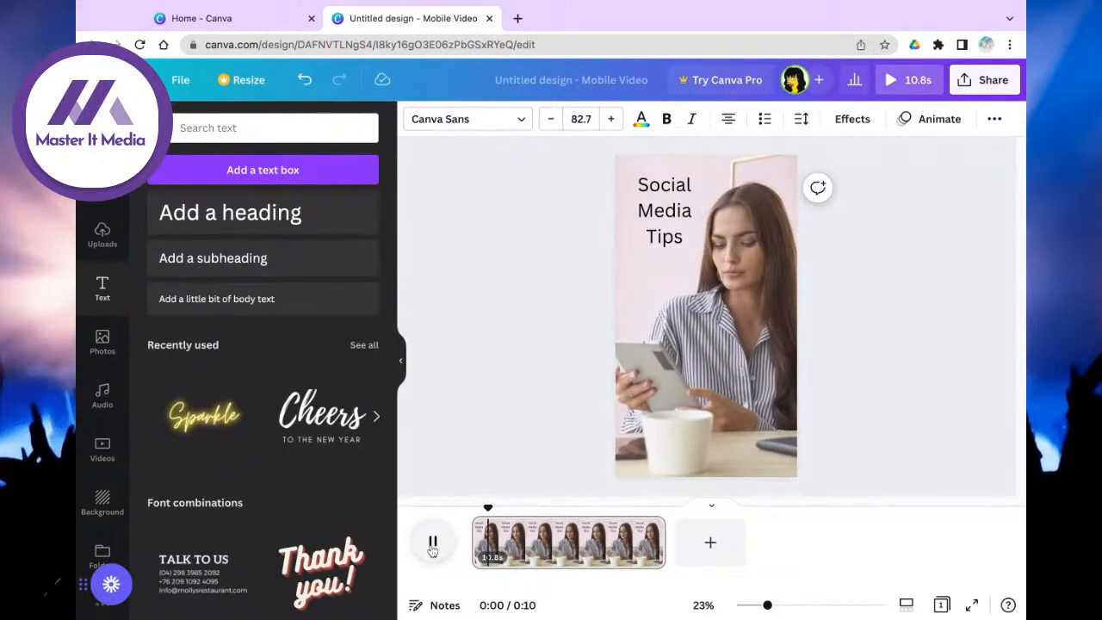
{"action": "left_click", "coordinate": [497, 527]}
{"action": "left_click", "coordinate": [668, 202]}
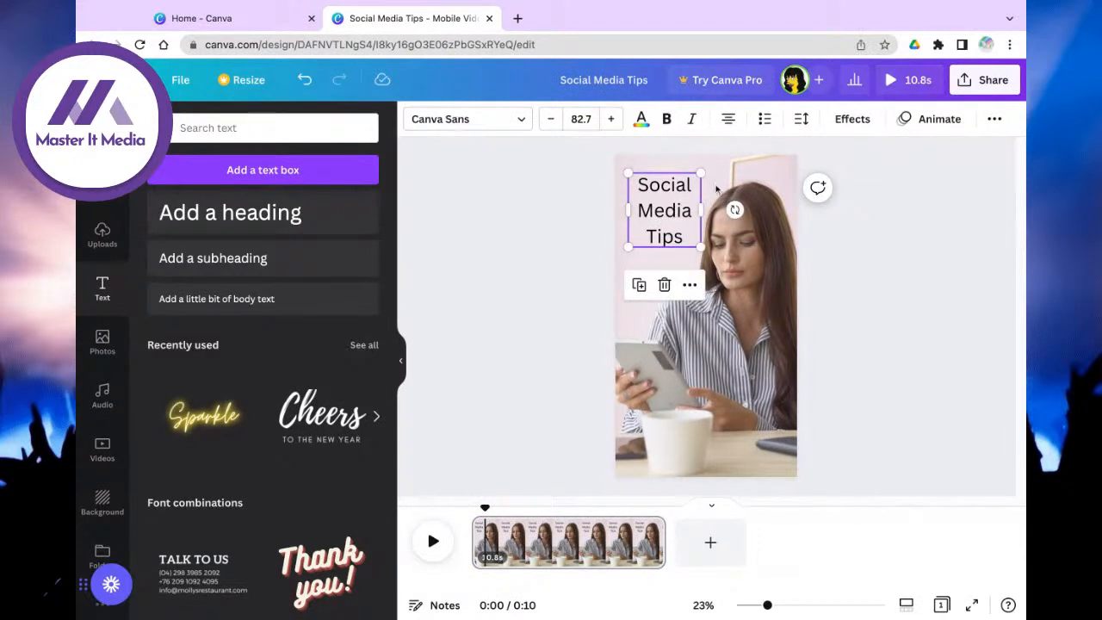
Step: Apply the Typewriter text animation to the title and preview it
{"action": "left_click", "coordinate": [926, 123]}
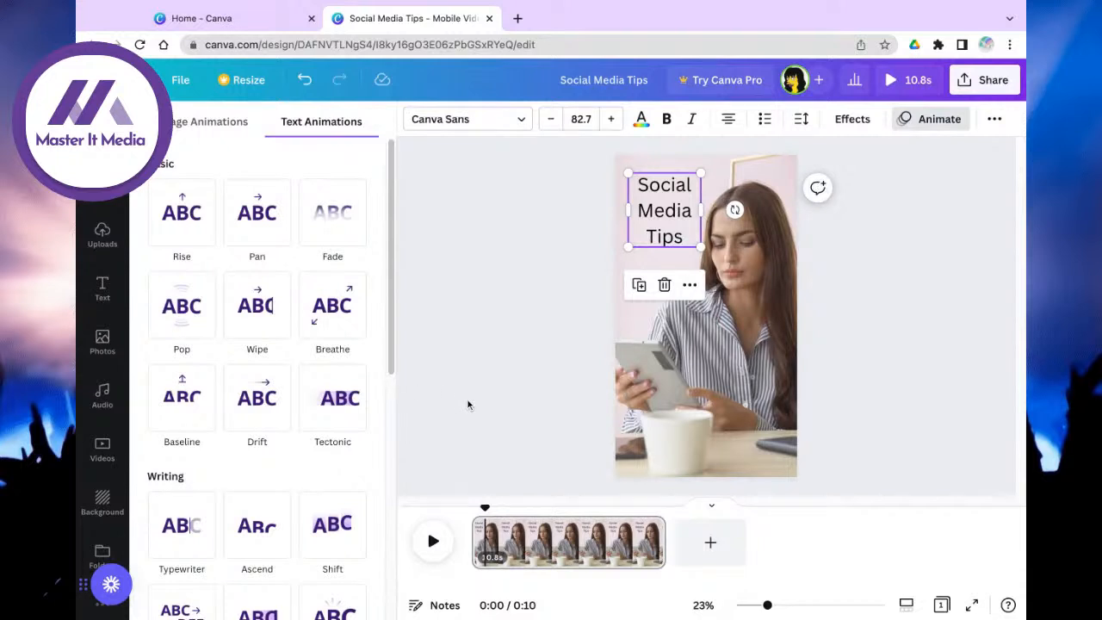
{"action": "left_click", "coordinate": [167, 549]}
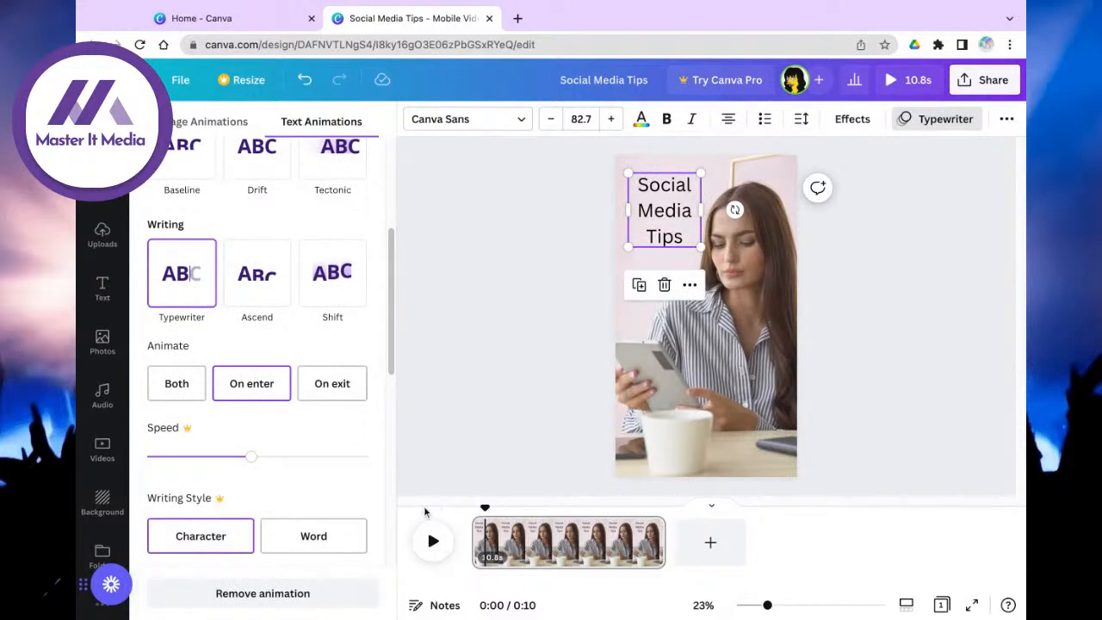
{"action": "left_click", "coordinate": [426, 542]}
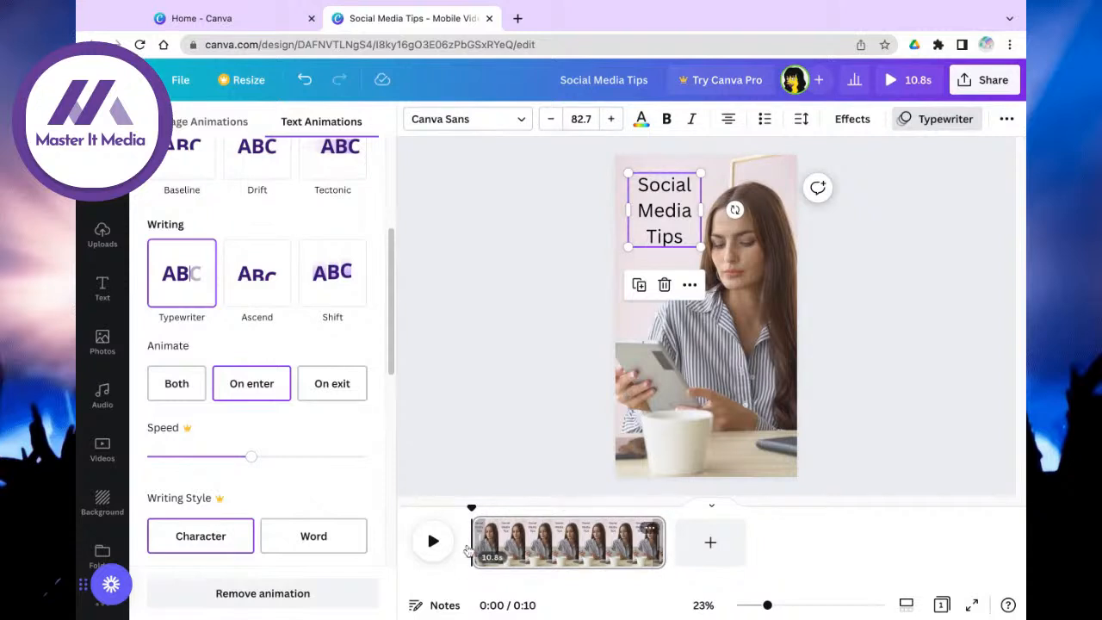
Step: Scrub the timeline to place the playhead just after the title finishes typing
{"action": "left_click", "coordinate": [500, 539]}
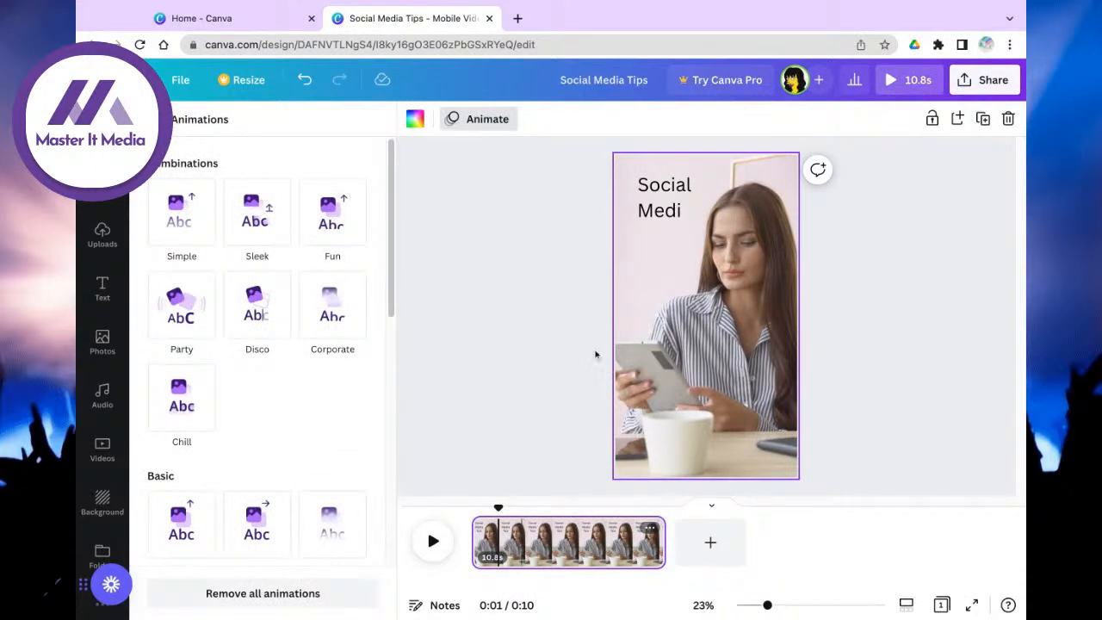
{"action": "left_click", "coordinate": [487, 248]}
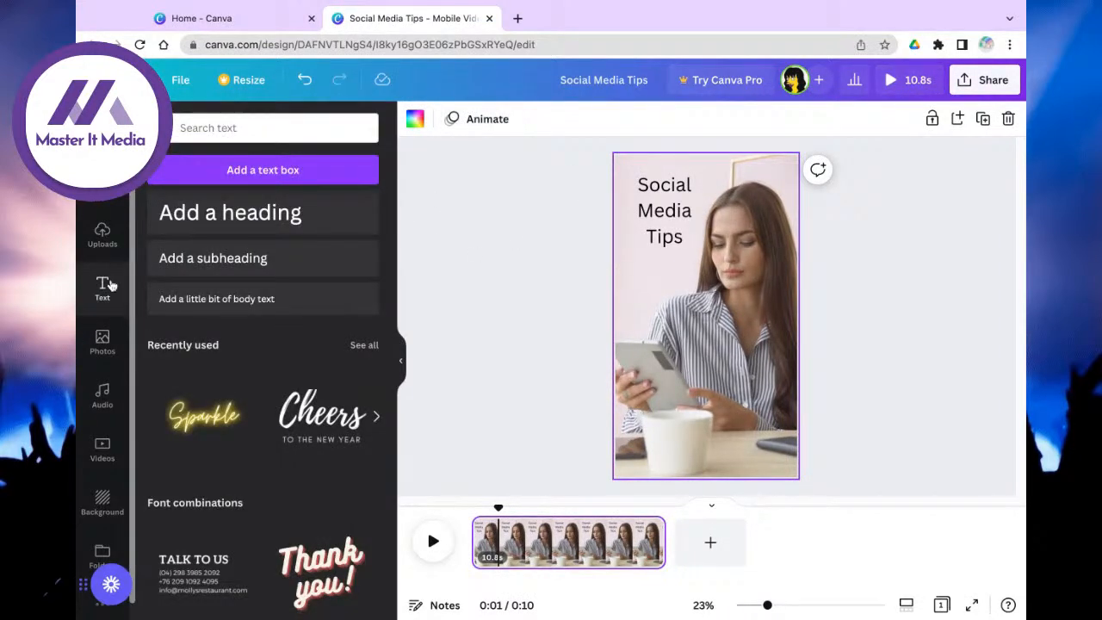
{"action": "left_click", "coordinate": [530, 423]}
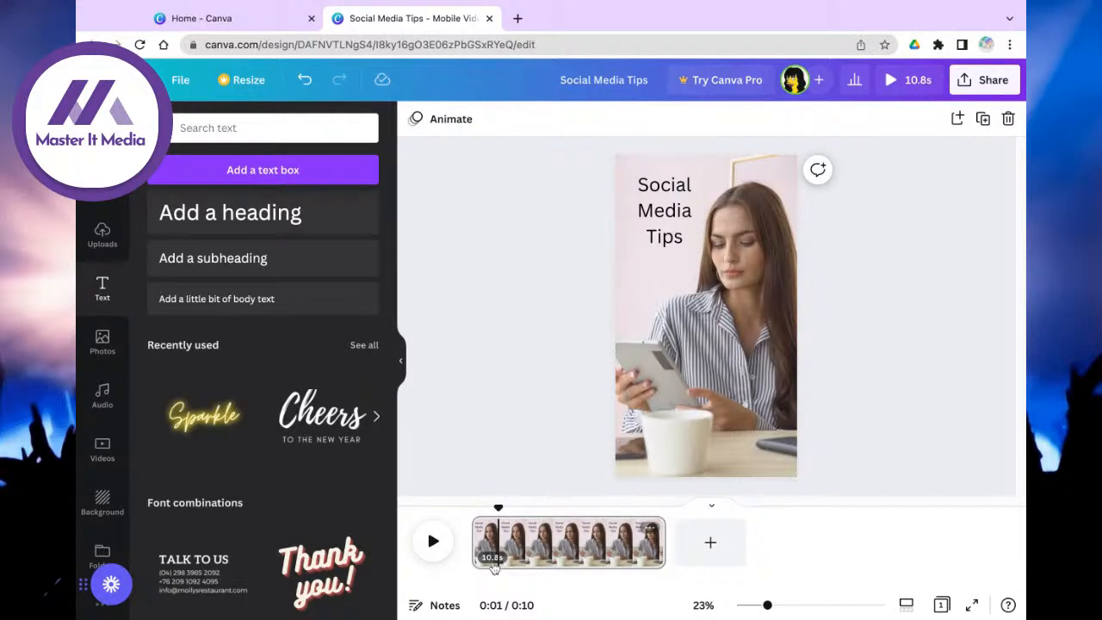
{"action": "left_click_drag", "start_coordinate": [500, 511], "coordinate": [500, 510]}
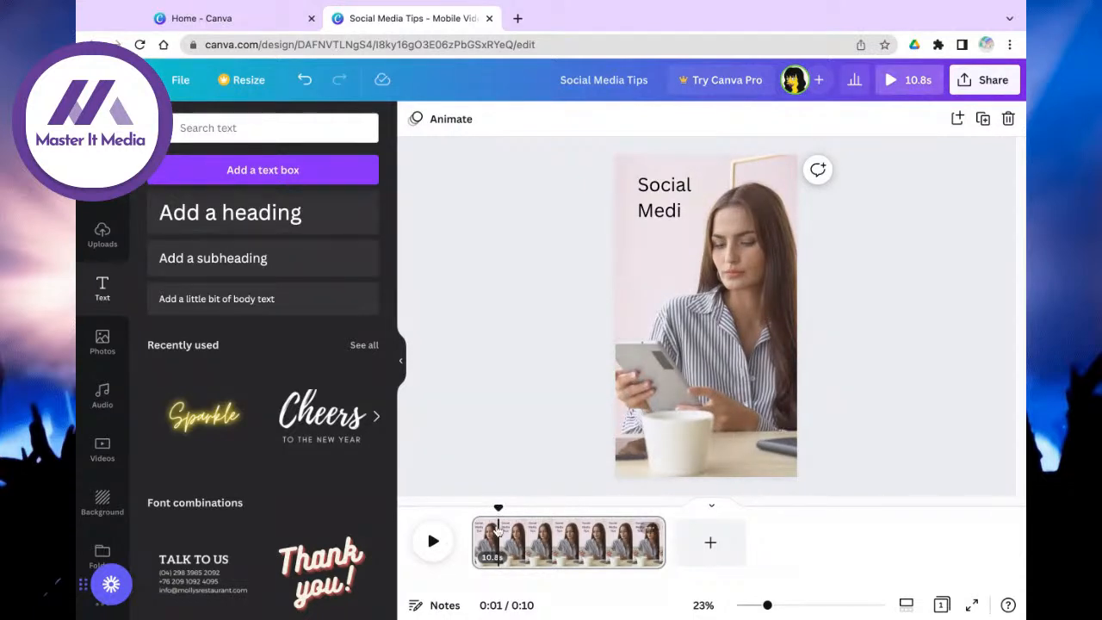
{"action": "left_click", "coordinate": [497, 529]}
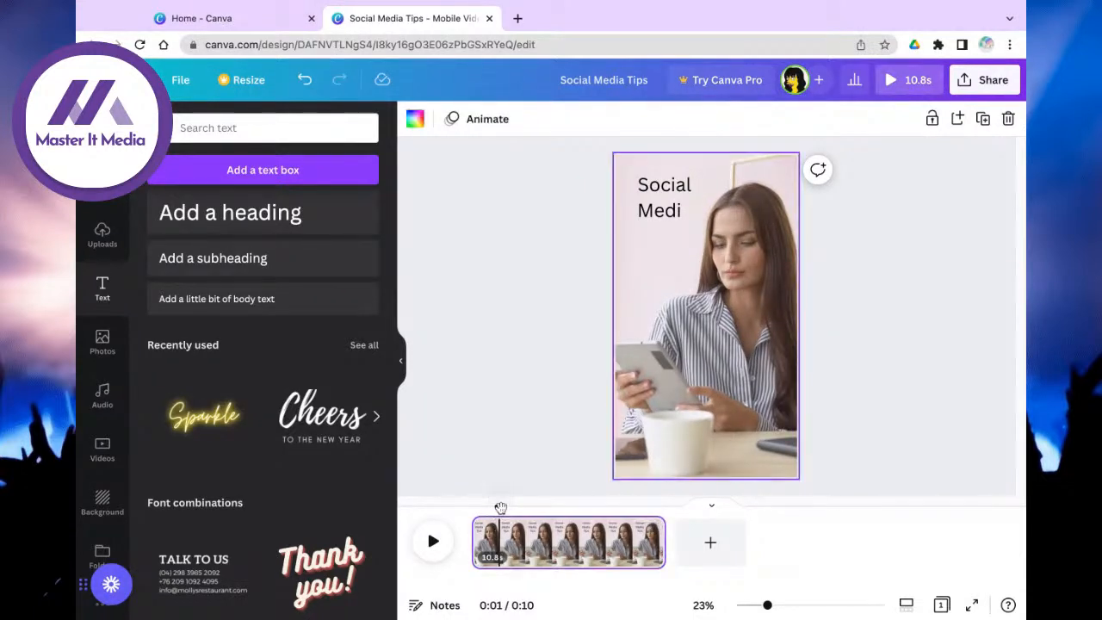
{"action": "mouse_move", "coordinate": [500, 509]}
{"action": "left_mouse_down"}
{"action": "mouse_move", "coordinate": [543, 508]}
{"action": "mouse_move", "coordinate": [514, 507]}
{"action": "left_mouse_up"}
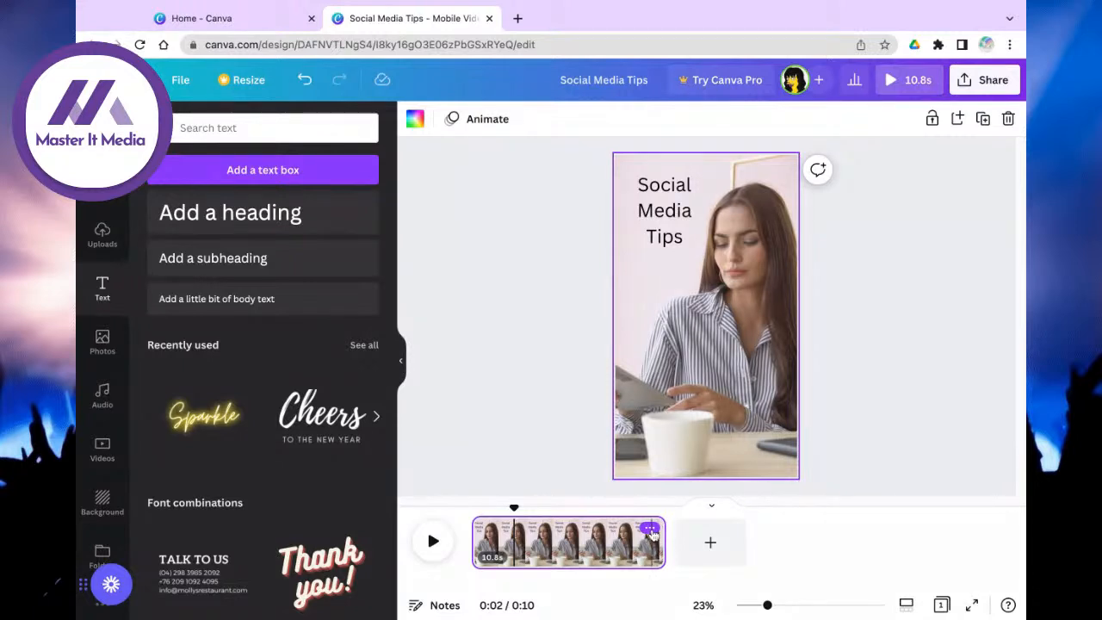
Step: Split the clip at the playhead and delete the title from the new second page
{"action": "left_click", "coordinate": [650, 530]}
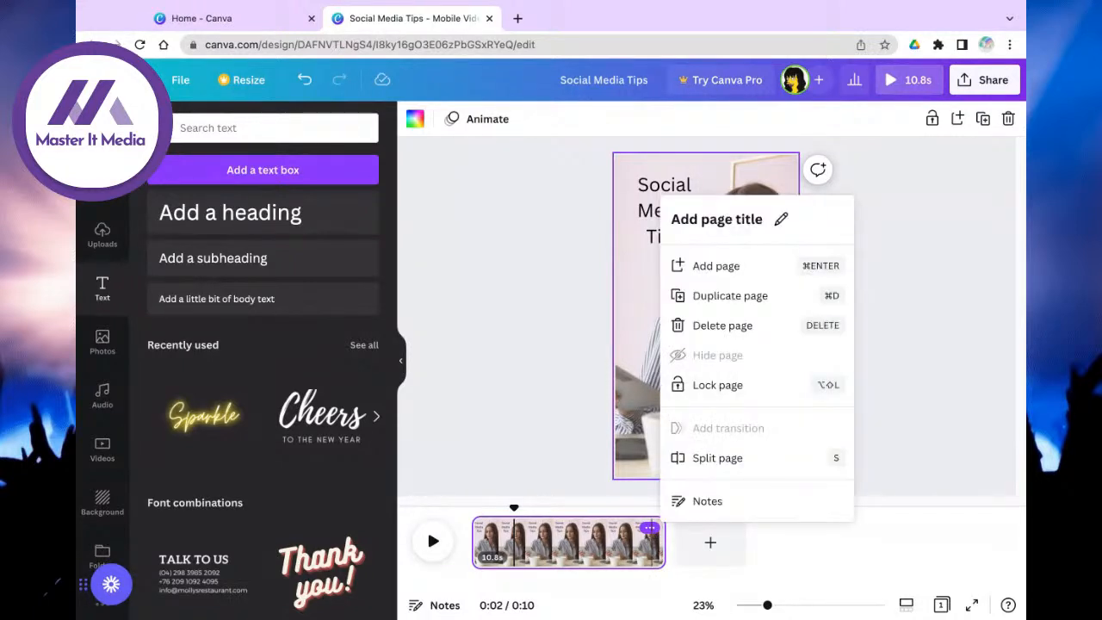
{"action": "left_click", "coordinate": [733, 459]}
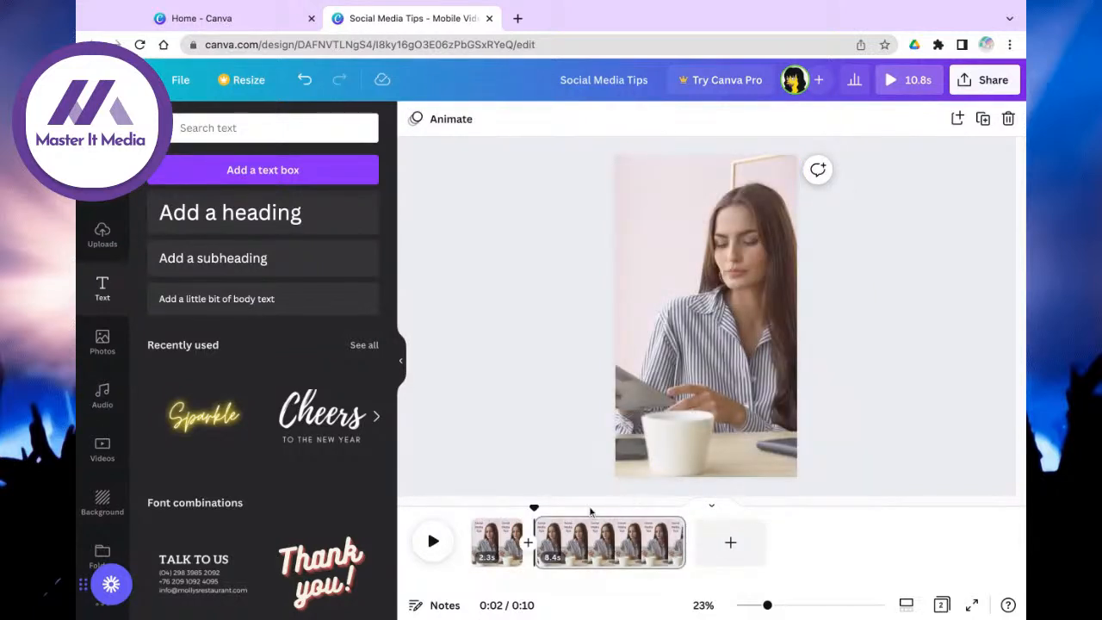
{"action": "left_click", "coordinate": [661, 277]}
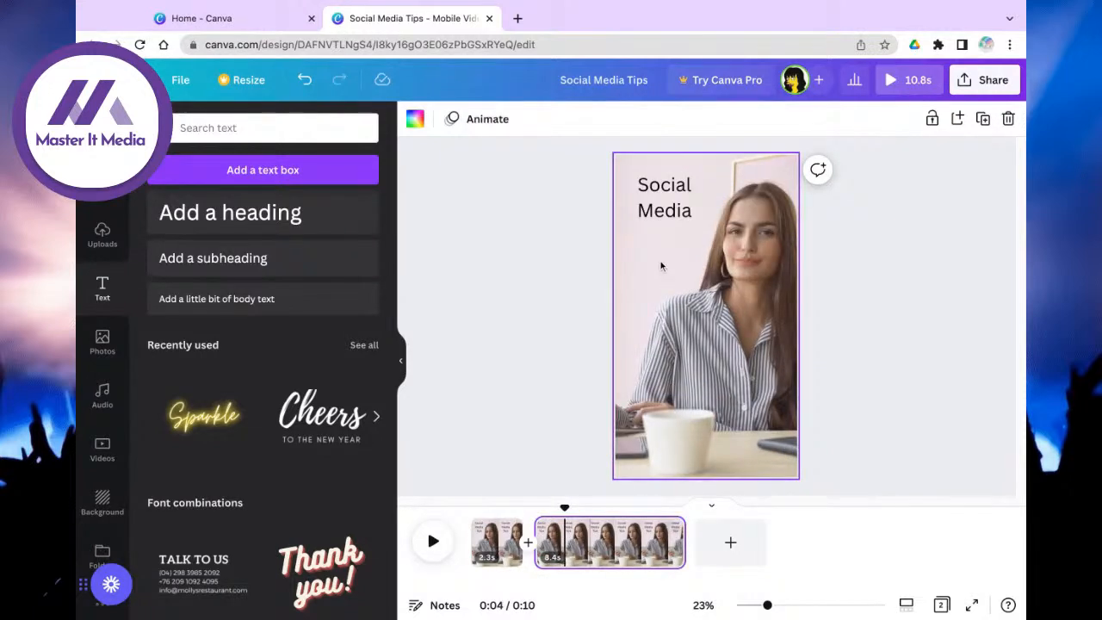
{"action": "left_click", "coordinate": [660, 222]}
{"action": "key", "text": "Delete"}
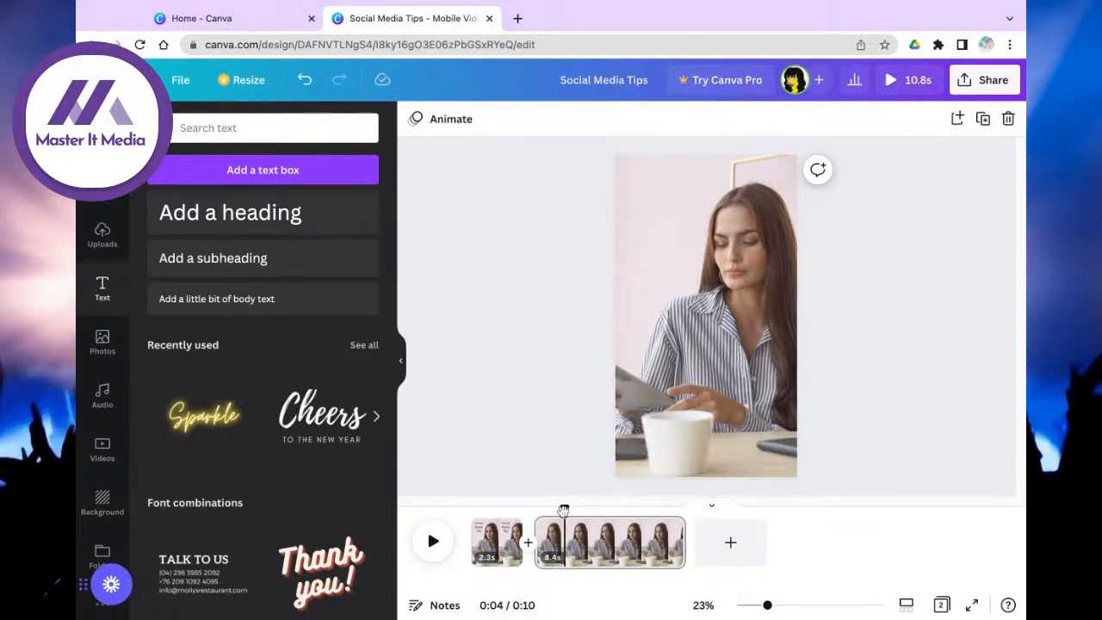
Step: Split the later footage twice more, giving four pages of 2.3, 2.4, 2.9 and 3.1 seconds
{"action": "mouse_move", "coordinate": [565, 509]}
{"action": "left_mouse_down"}
{"action": "mouse_move", "coordinate": [592, 508]}
{"action": "mouse_move", "coordinate": [540, 508]}
{"action": "mouse_move", "coordinate": [578, 507]}
{"action": "left_mouse_up"}
{"action": "left_click", "coordinate": [669, 529]}
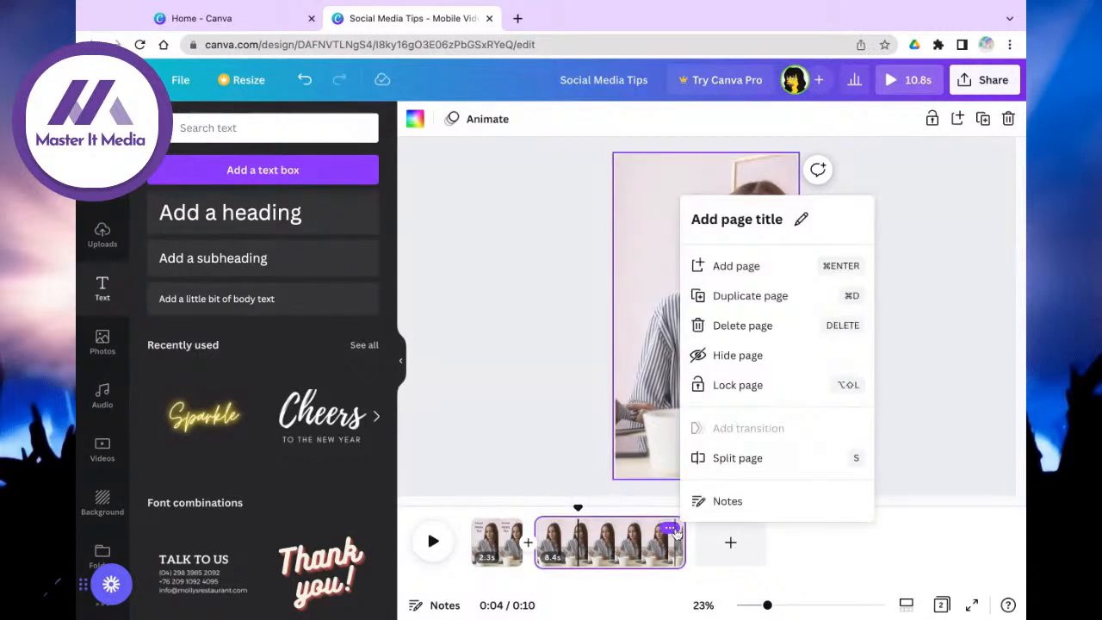
{"action": "left_click", "coordinate": [732, 459]}
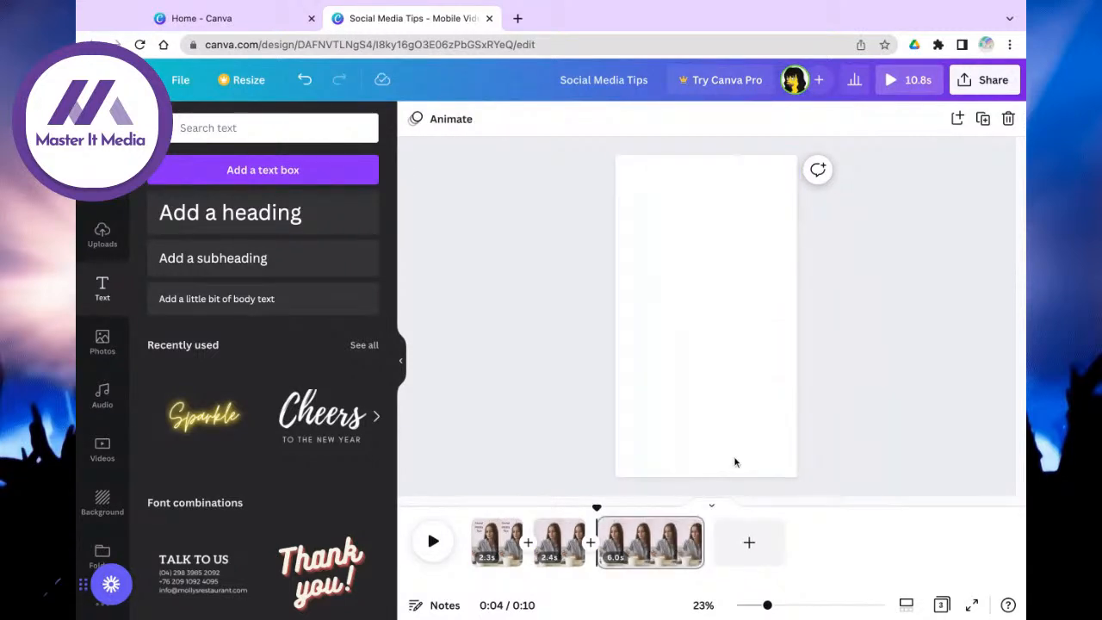
{"action": "left_click", "coordinate": [648, 528]}
{"action": "left_click", "coordinate": [688, 528]}
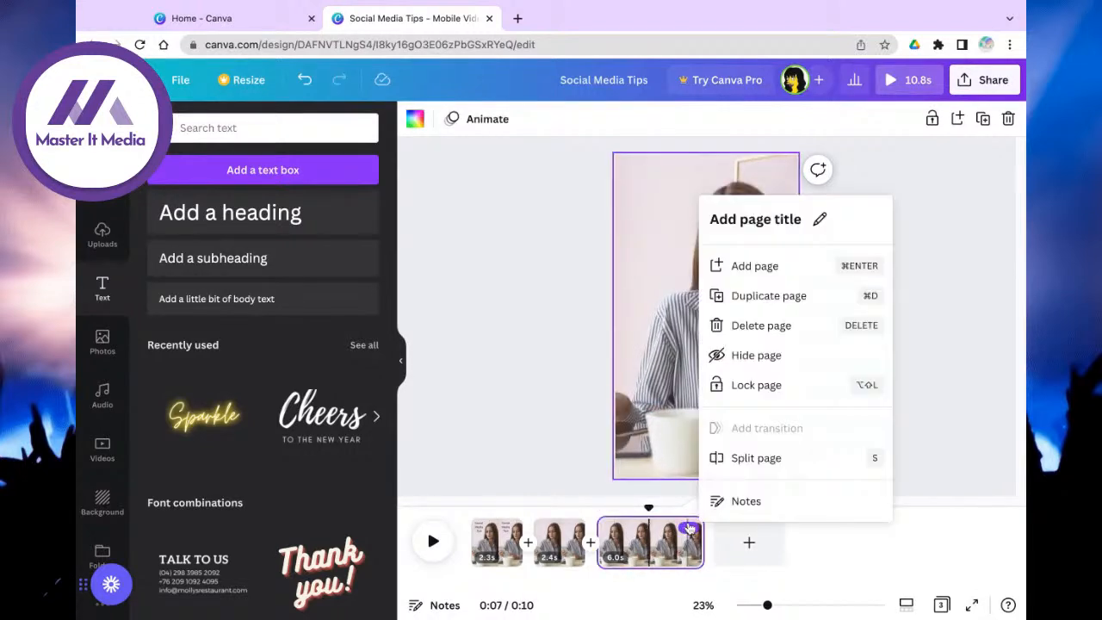
{"action": "left_click", "coordinate": [749, 465]}
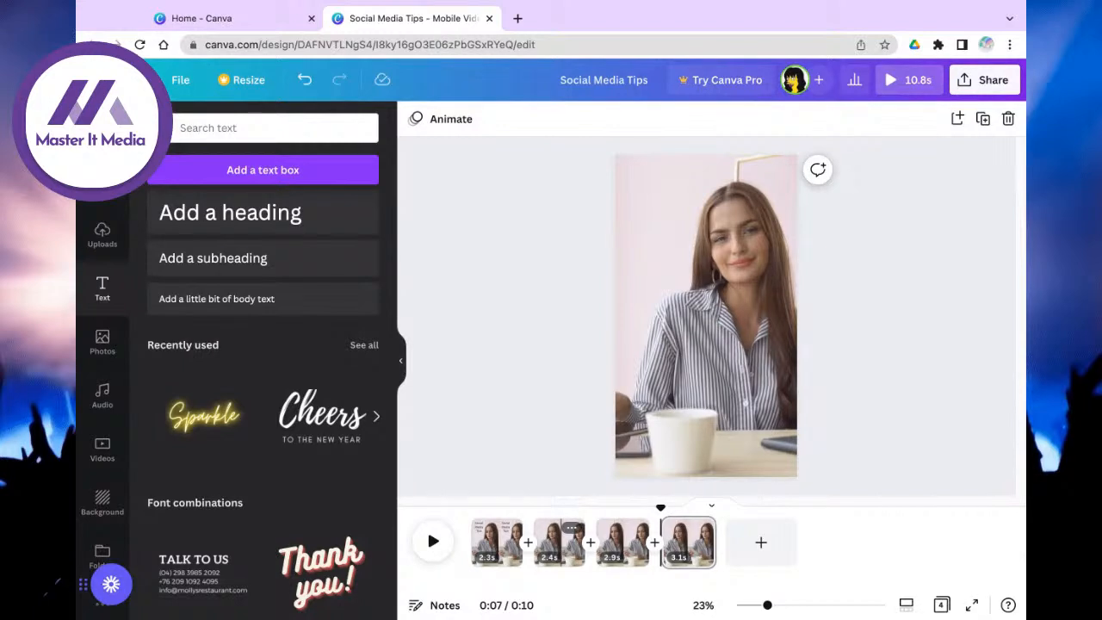
{"action": "left_click", "coordinate": [559, 541]}
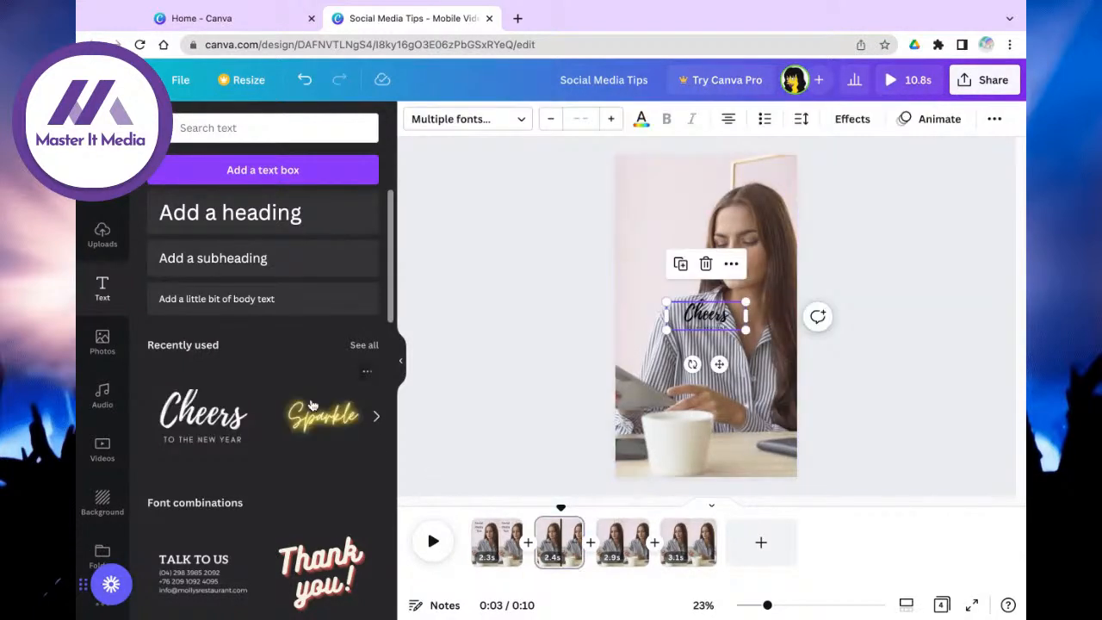
Step: Try the Cheers text design at the top-left of page 2, then delete it
{"action": "left_click", "coordinate": [311, 405]}
{"action": "left_click_drag", "start_coordinate": [722, 361], "coordinate": [683, 228]}
{"action": "left_click_drag", "start_coordinate": [722, 362], "coordinate": [722, 362]}
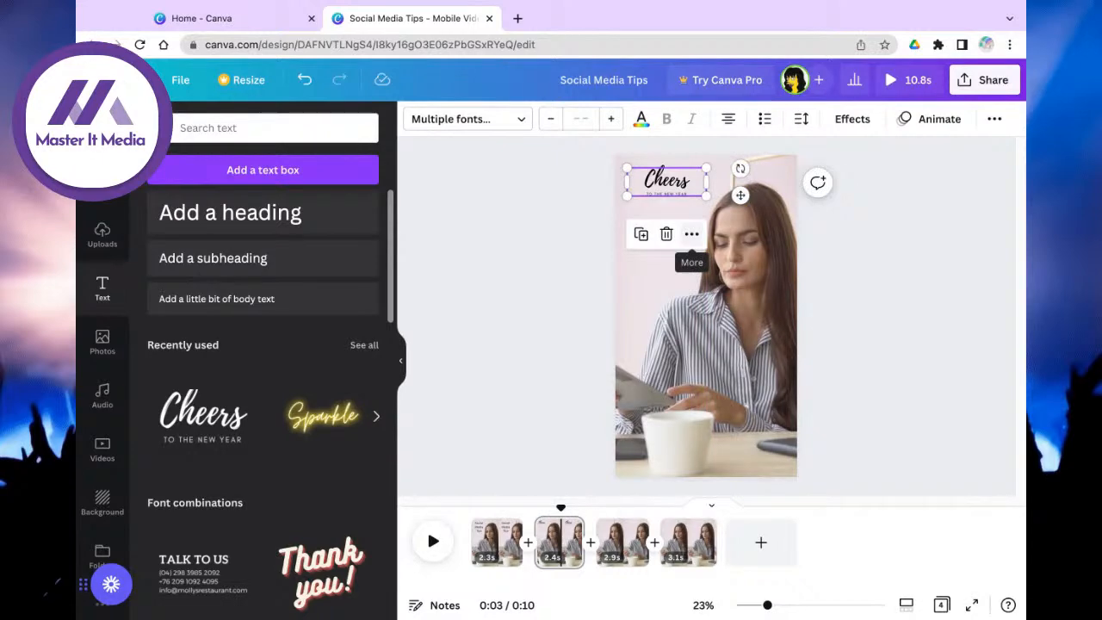
{"action": "key", "text": "Delete"}
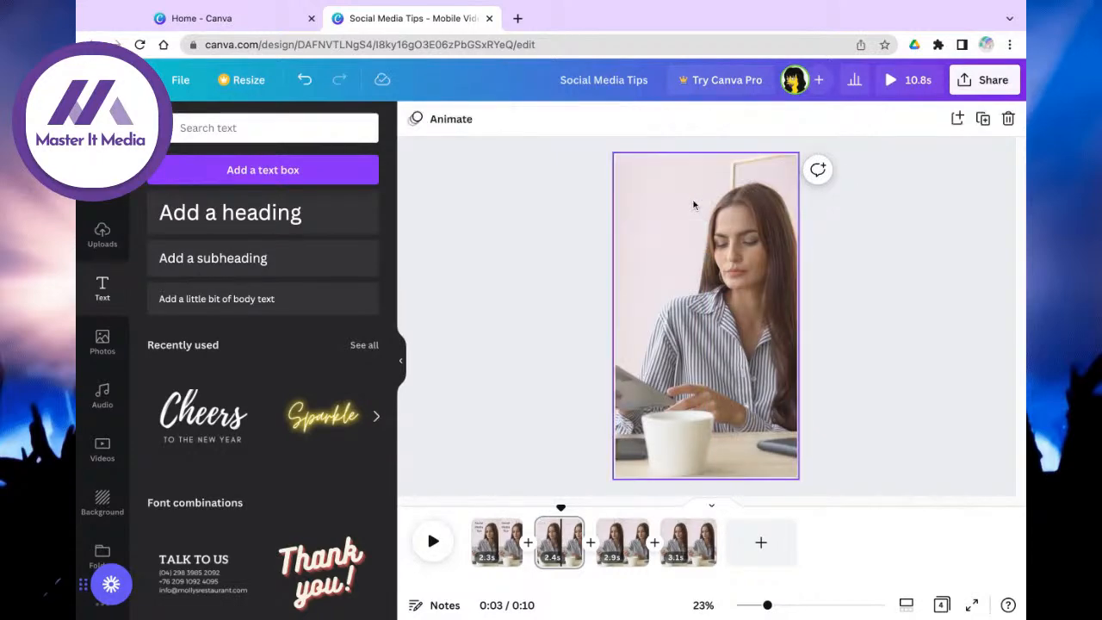
Step: Add the Dazzle text design at the top-left and change its lines to '1' and 'Be Consistent'
{"action": "scroll", "coordinate": [357, 428], "scroll_direction": "down", "scroll_amount": 10}
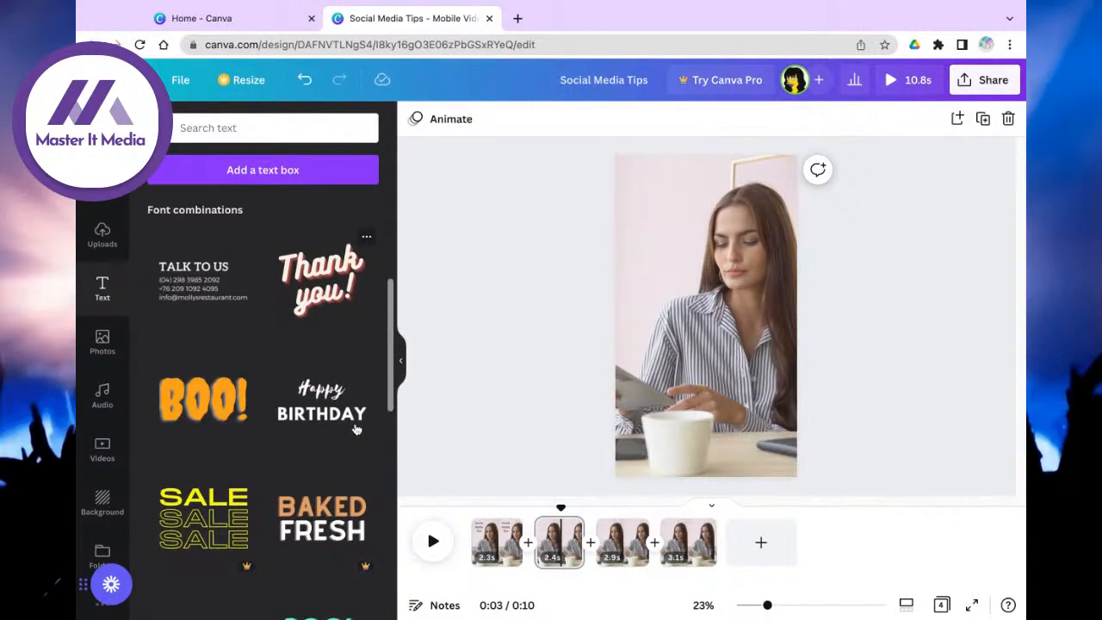
{"action": "scroll", "coordinate": [357, 429], "scroll_direction": "down", "scroll_amount": 10}
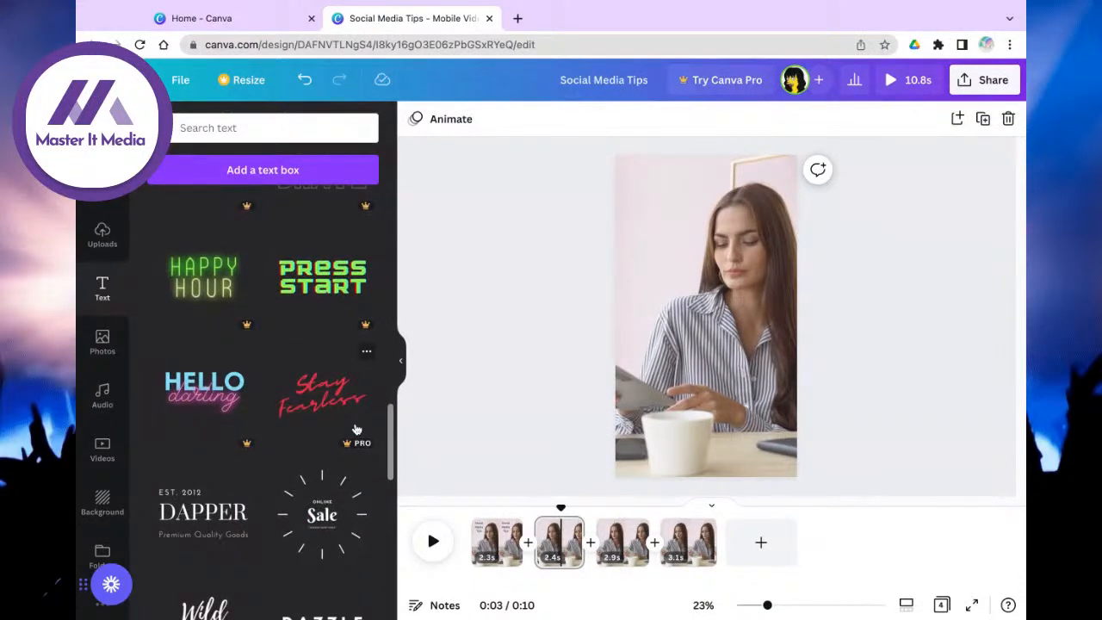
{"action": "scroll", "coordinate": [357, 427], "scroll_direction": "down", "scroll_amount": 1}
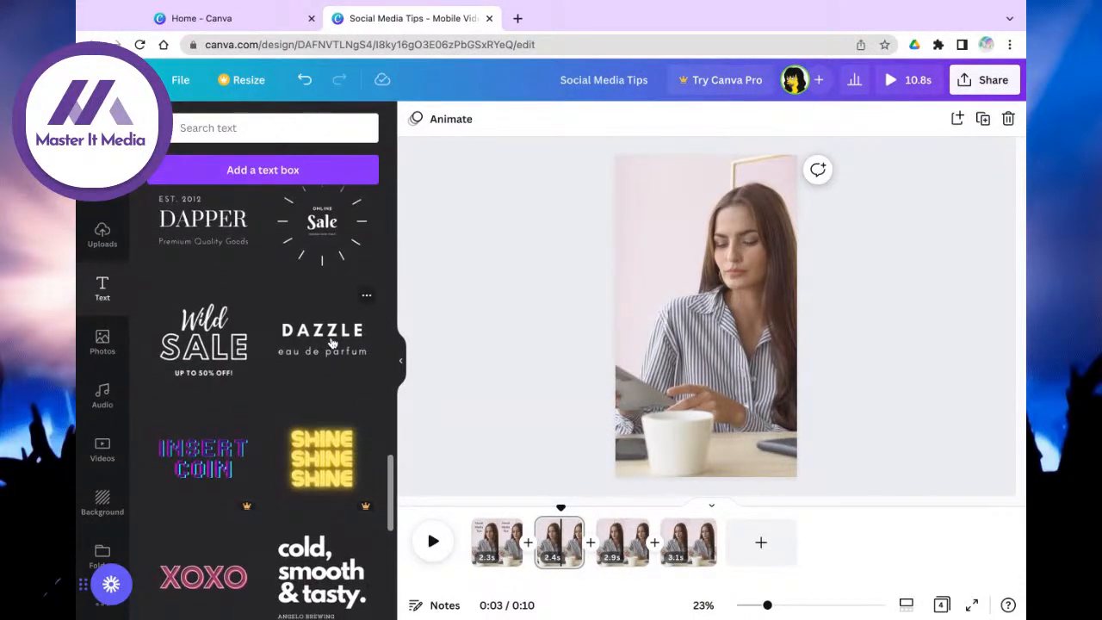
{"action": "left_click", "coordinate": [331, 344]}
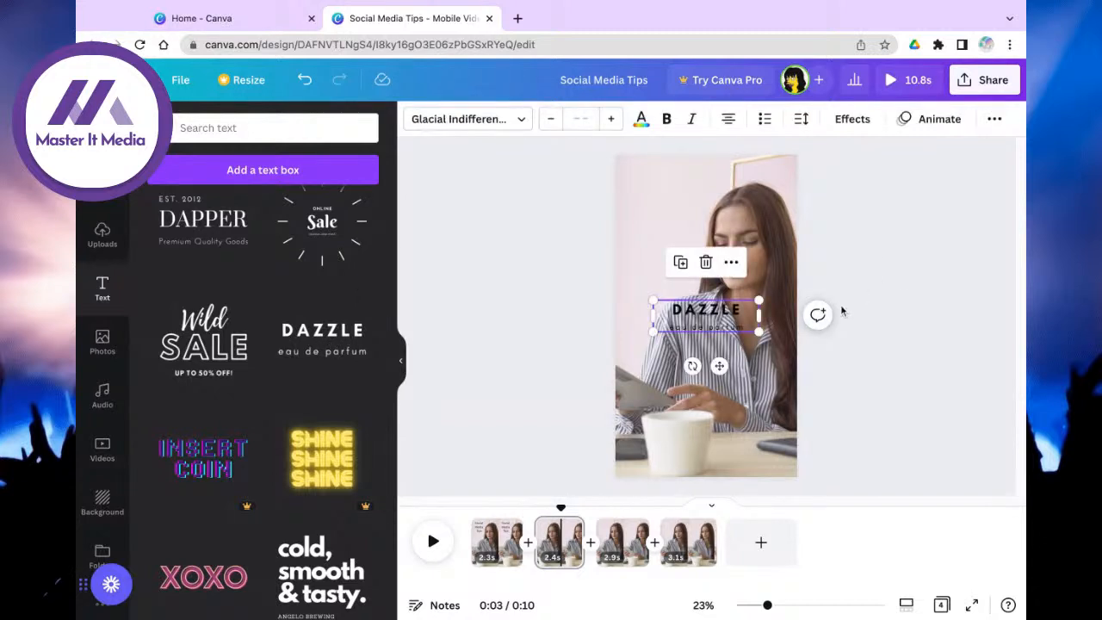
{"action": "left_click_drag", "start_coordinate": [721, 365], "coordinate": [684, 236]}
{"action": "left_click", "coordinate": [676, 184]}
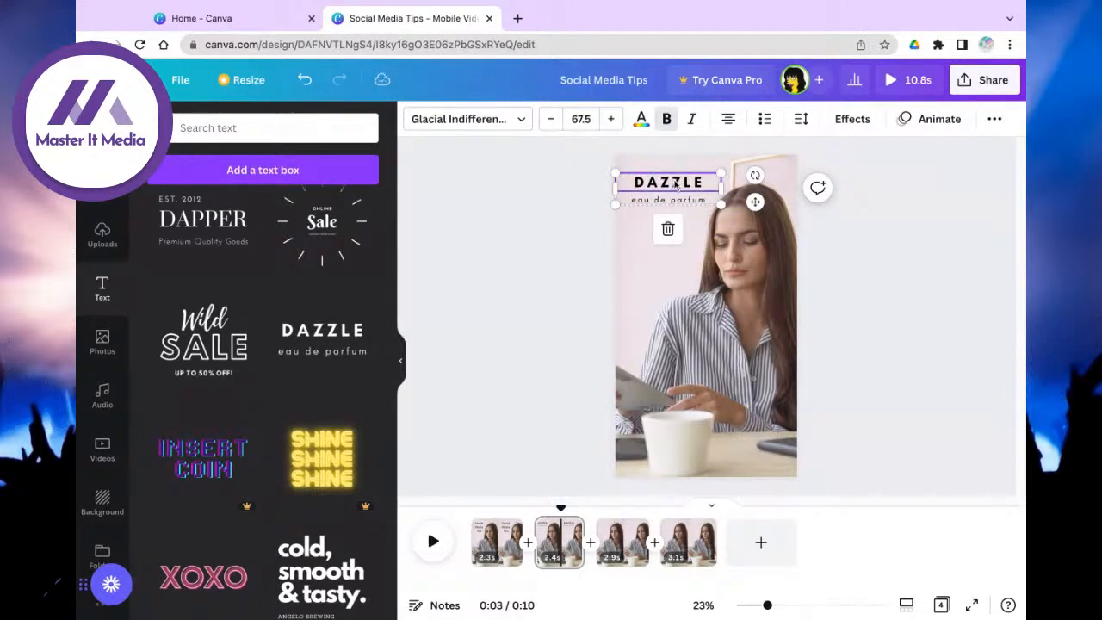
{"action": "type", "text": "1"}
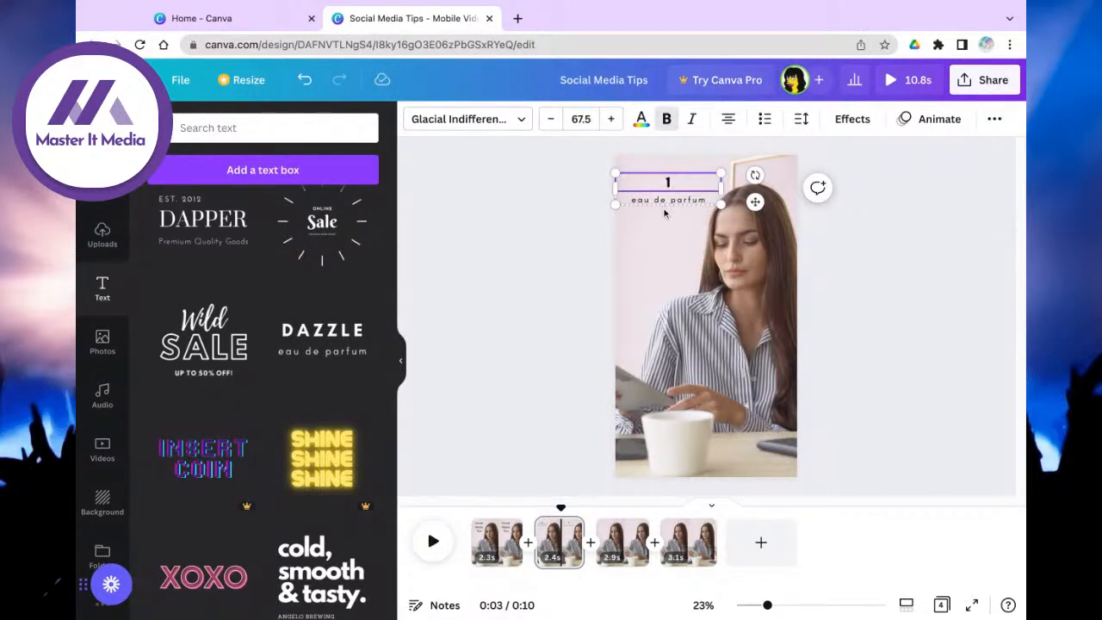
{"action": "left_click", "coordinate": [690, 201]}
{"action": "type", "text": "Be Consist"}
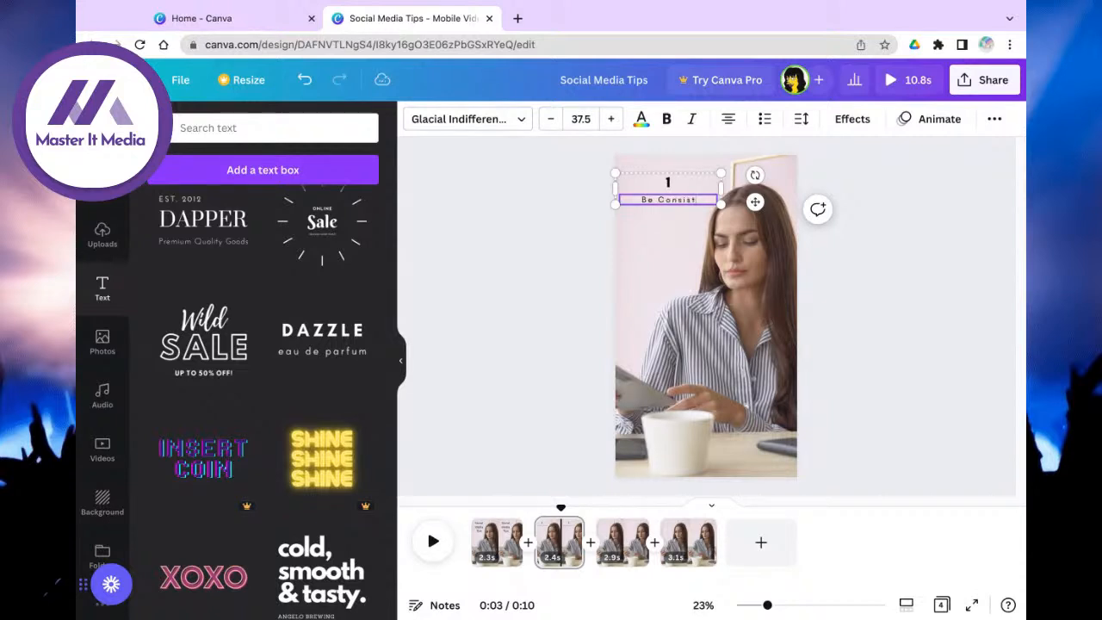
{"action": "type", "text": "ent"}
Step: Make 'Be Consistent' bold at font size 55.5
{"action": "left_click", "coordinate": [665, 119]}
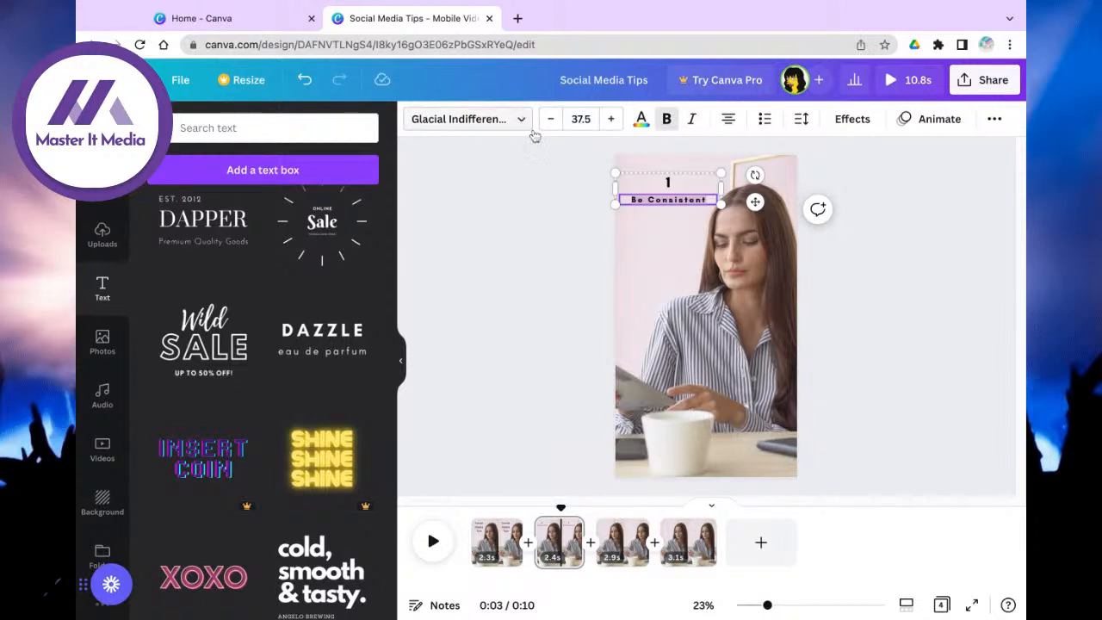
{"action": "left_click", "coordinate": [610, 119]}
{"action": "left_click", "coordinate": [611, 119]}
{"action": "left_click", "coordinate": [611, 119]}
{"action": "left_click", "coordinate": [612, 120]}
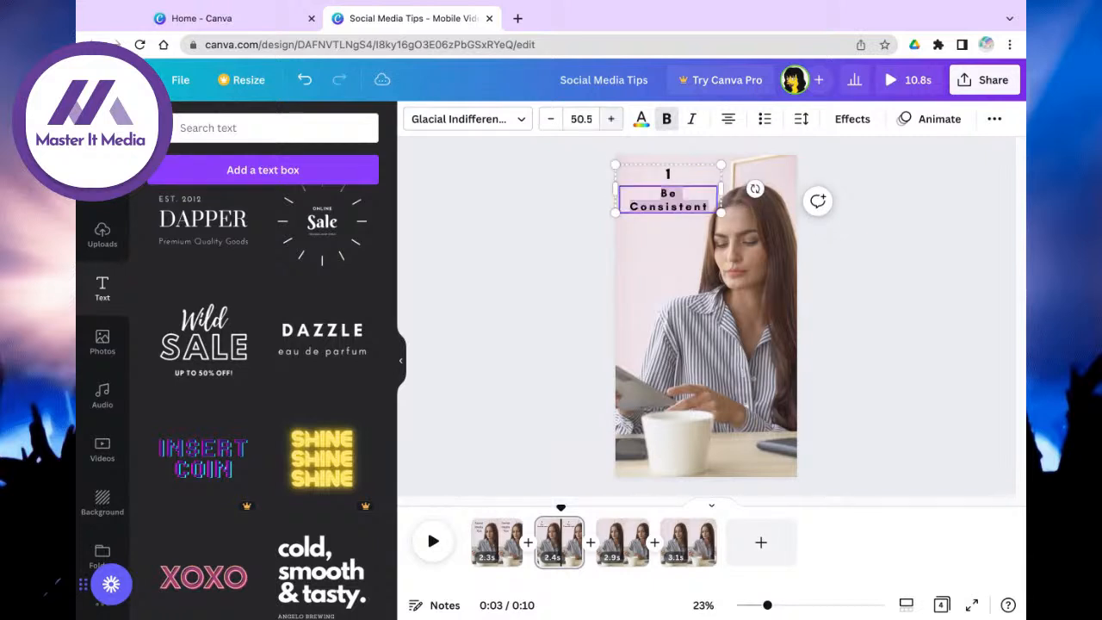
{"action": "left_click", "coordinate": [610, 118]}
{"action": "left_click", "coordinate": [551, 119]}
{"action": "left_click", "coordinate": [551, 120]}
{"action": "left_click", "coordinate": [551, 120]}
{"action": "left_click", "coordinate": [551, 120]}
{"action": "left_click", "coordinate": [550, 119]}
{"action": "left_click", "coordinate": [551, 120]}
{"action": "left_click", "coordinate": [551, 119]}
{"action": "left_click", "coordinate": [551, 120]}
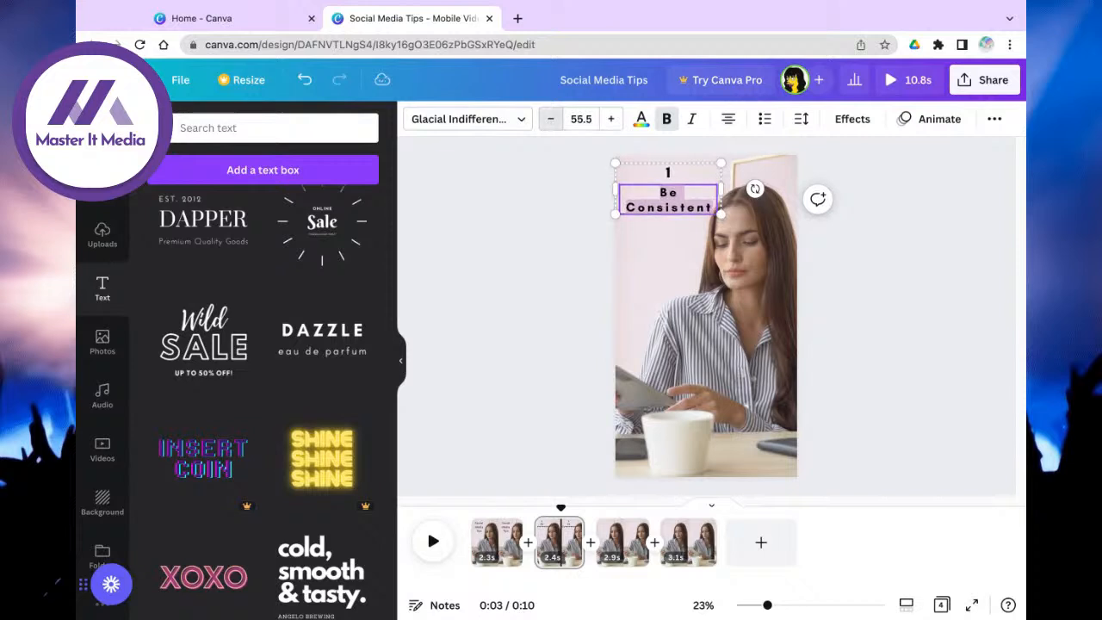
{"action": "left_click", "coordinate": [686, 220]}
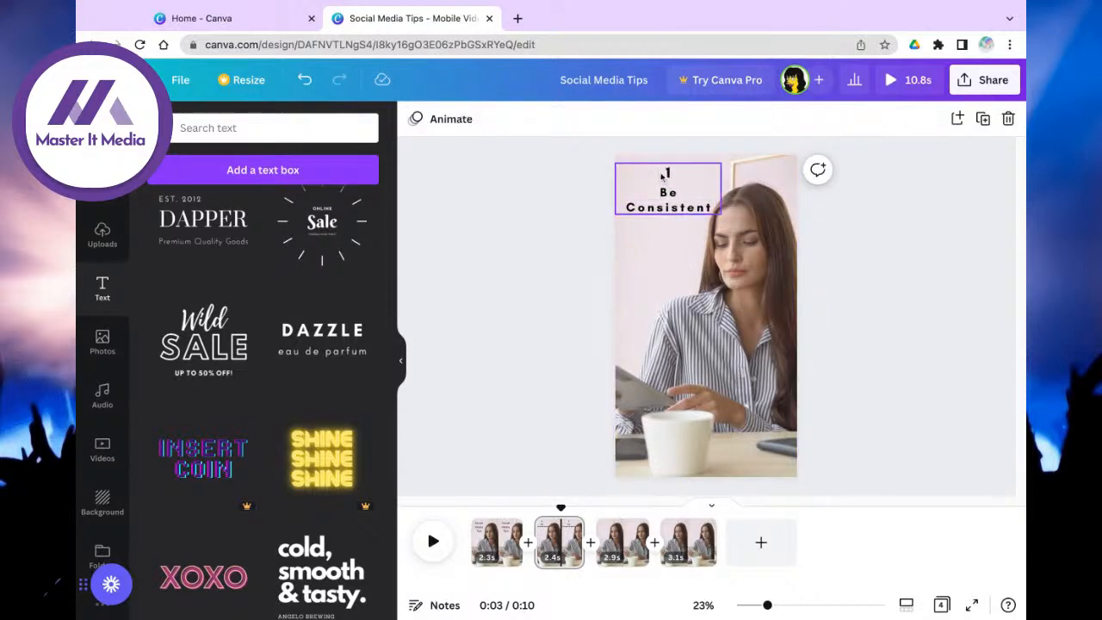
{"action": "left_click", "coordinate": [668, 175]}
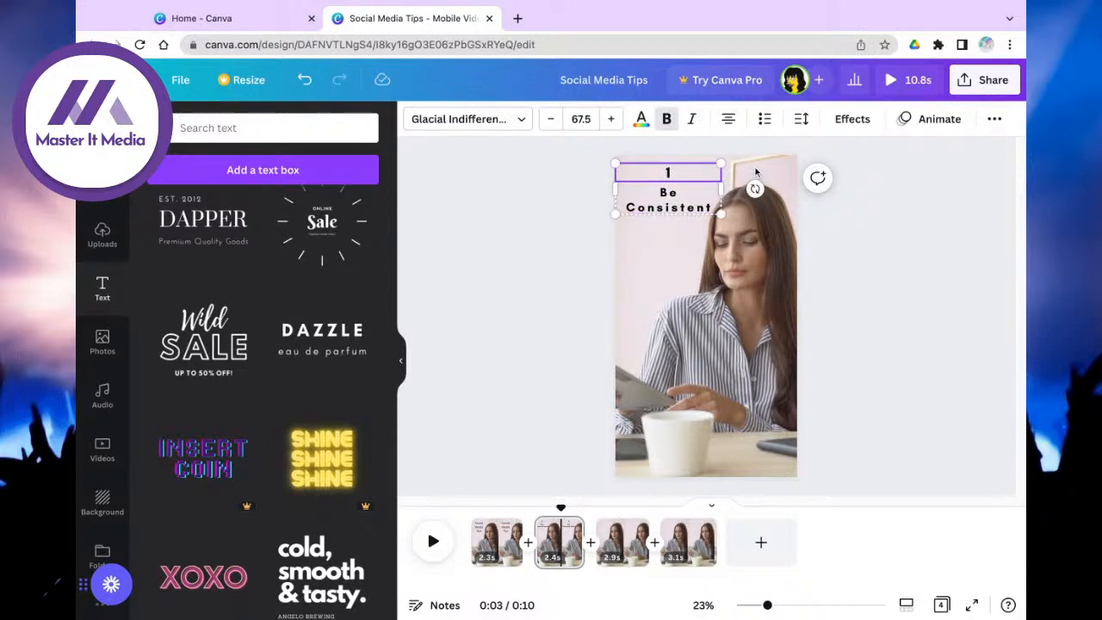
Step: Add 'TIP #' before the 1 so the page 2 heading reads 'TIP #1'
{"action": "type", "text": "TIP #"}
{"action": "mouse_move", "coordinate": [560, 536]}
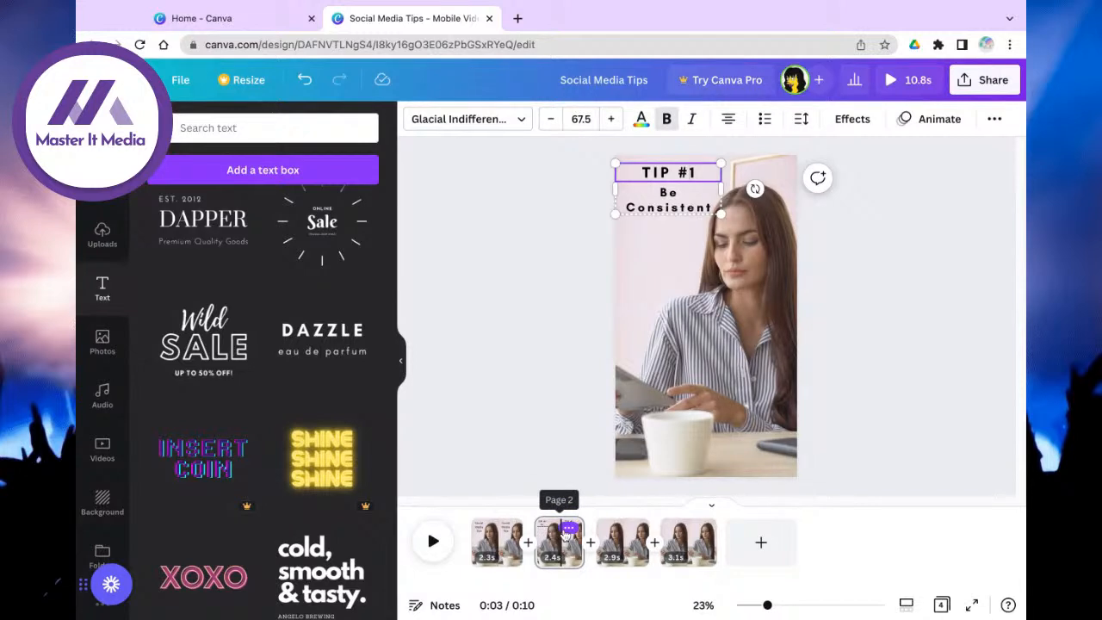
{"action": "left_click", "coordinate": [564, 534]}
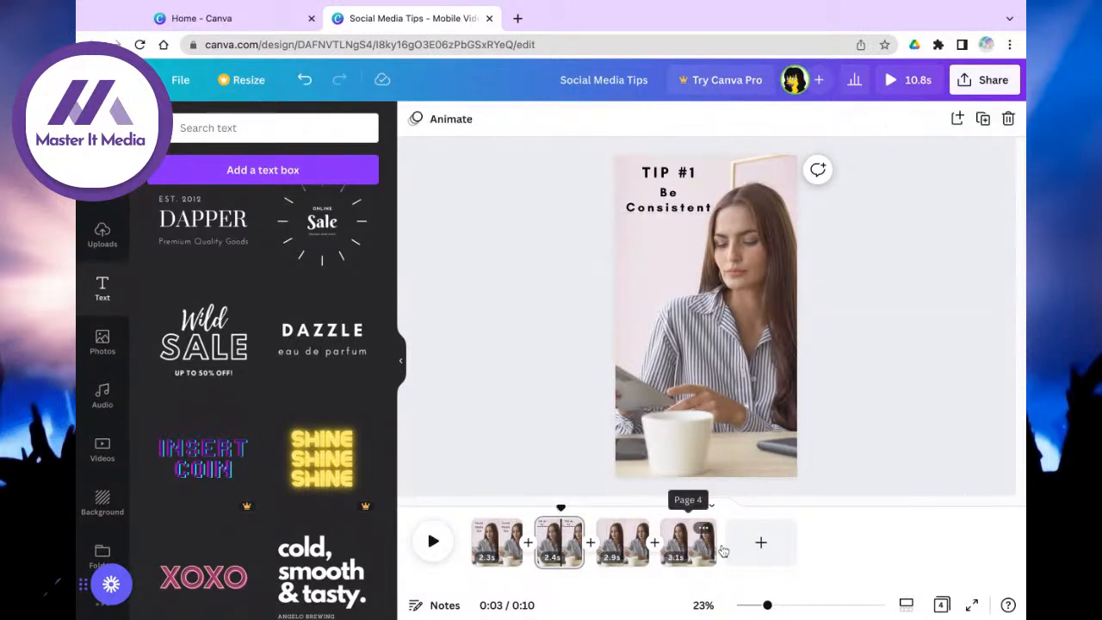
{"action": "left_click", "coordinate": [664, 211]}
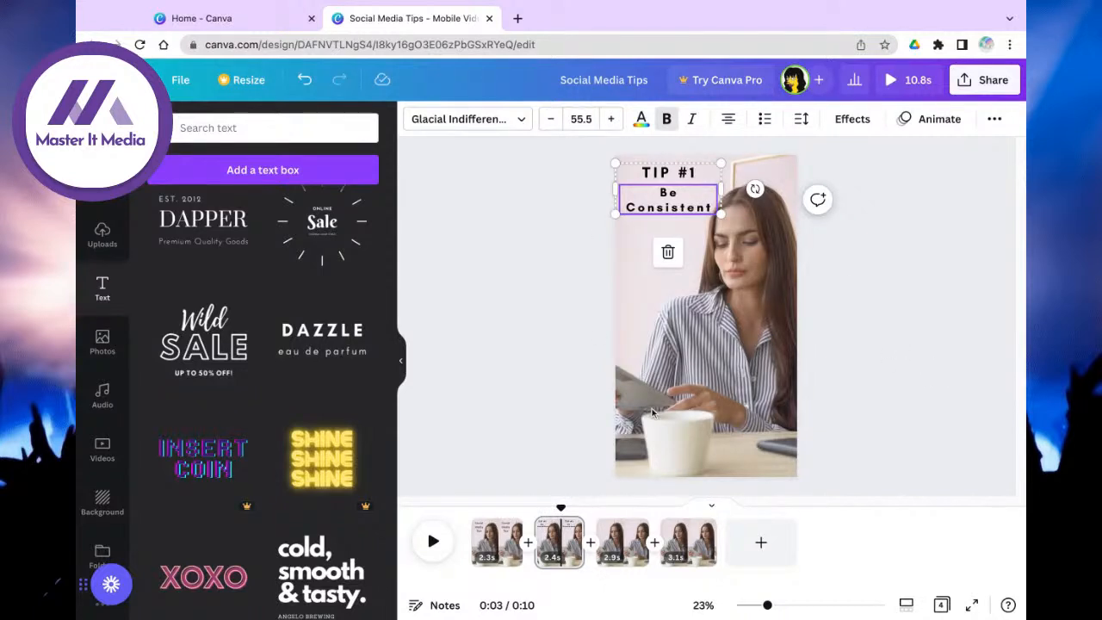
{"action": "left_click", "coordinate": [916, 225]}
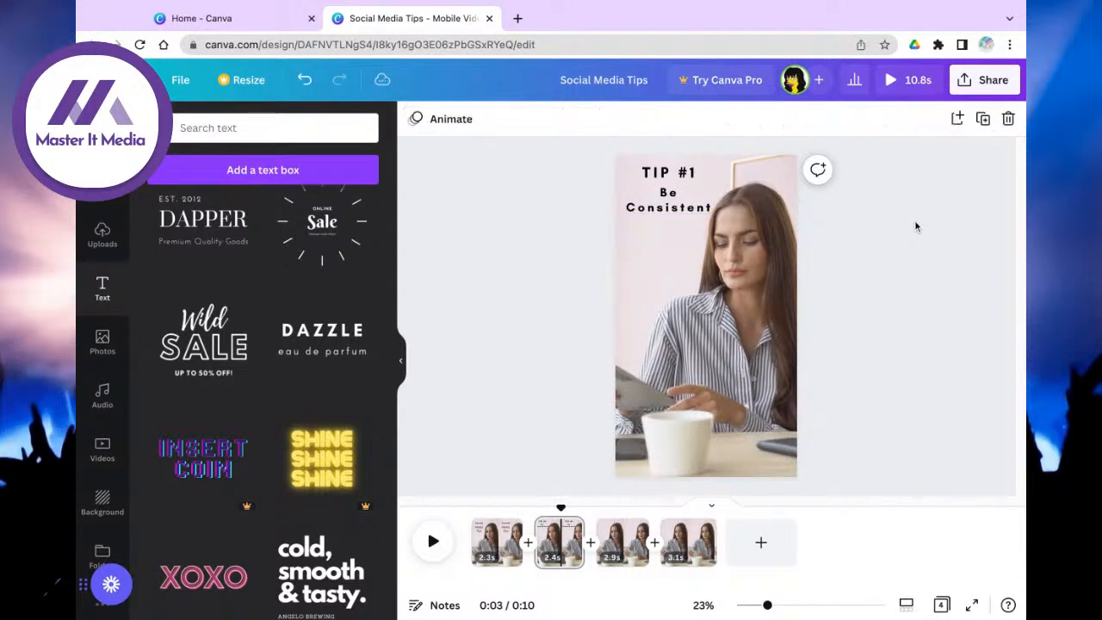
{"action": "left_click", "coordinate": [683, 172]}
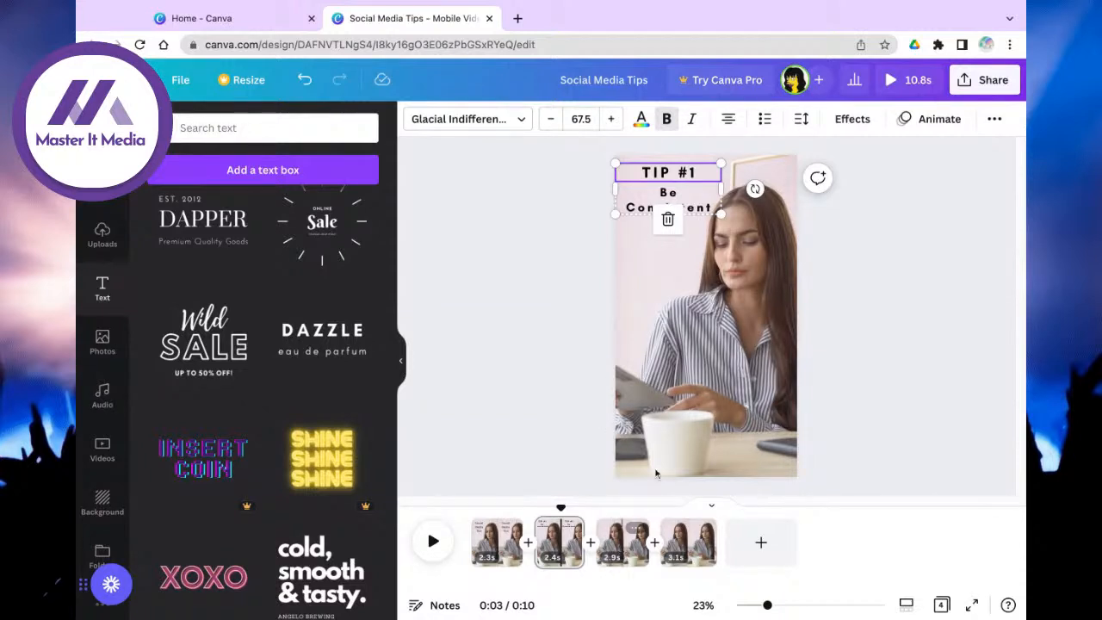
Step: Copy the TIP #1 group onto page 3 and edit it to 'TIP #2' / 'Provide Value'
{"action": "right_click", "coordinate": [683, 172]}
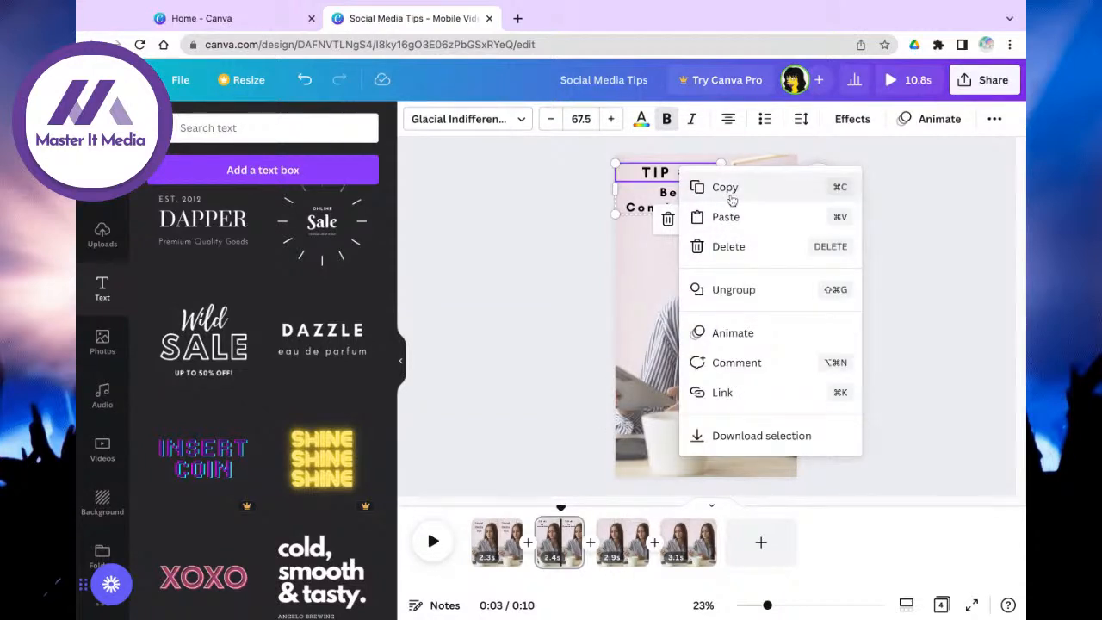
{"action": "left_click", "coordinate": [699, 190]}
{"action": "left_click", "coordinate": [619, 549]}
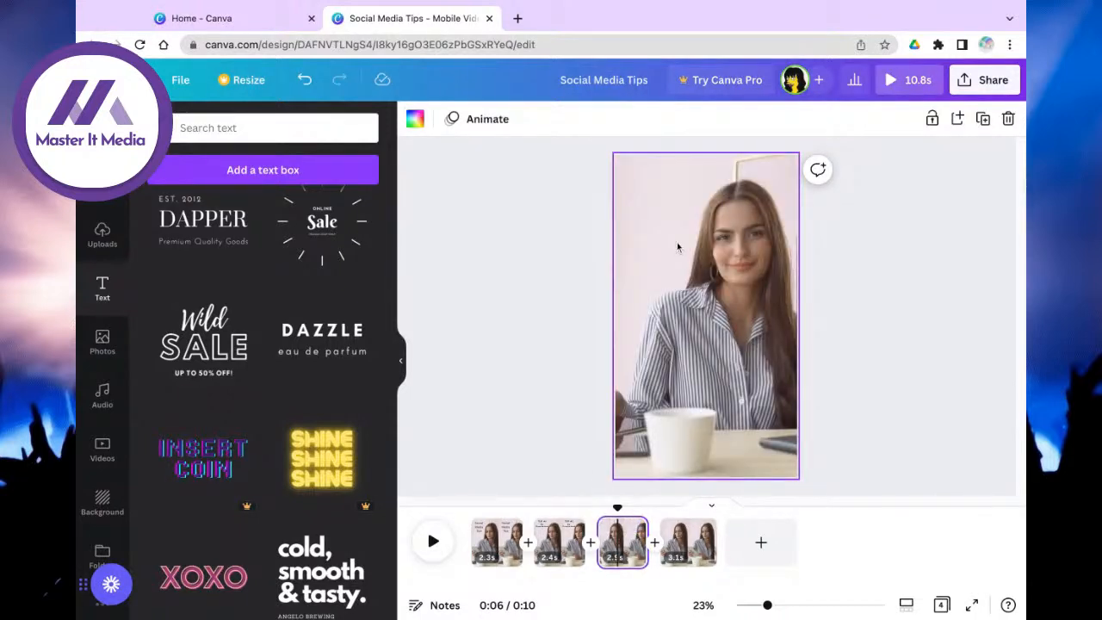
{"action": "key", "text": "ctrl+v"}
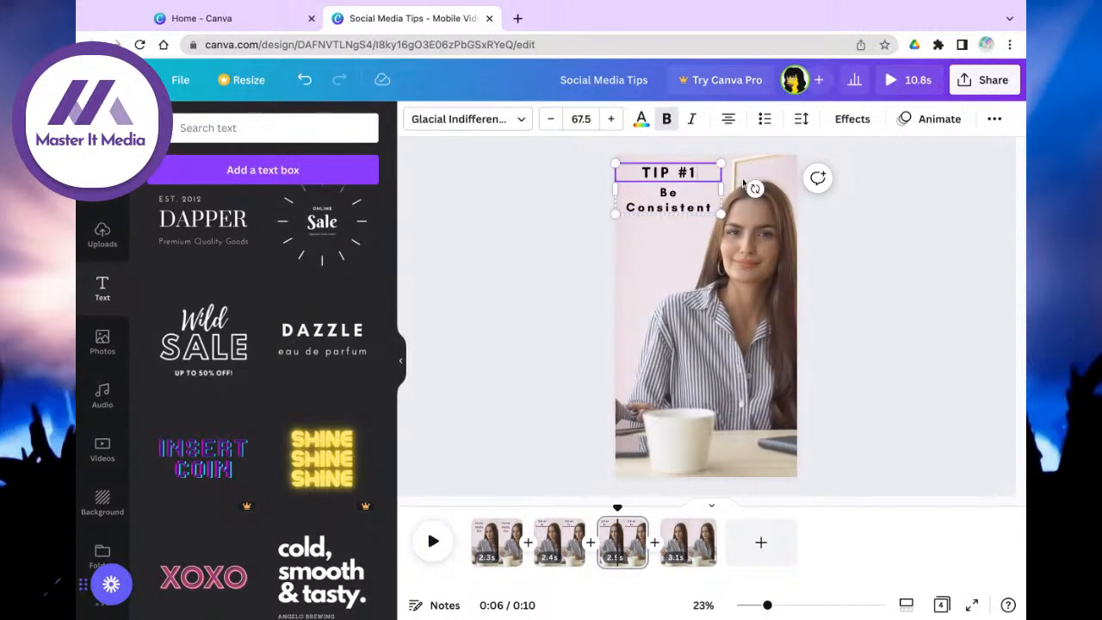
{"action": "key", "text": "BackSpace"}
{"action": "type", "text": "2"}
{"action": "triple_click", "coordinate": [673, 204]}
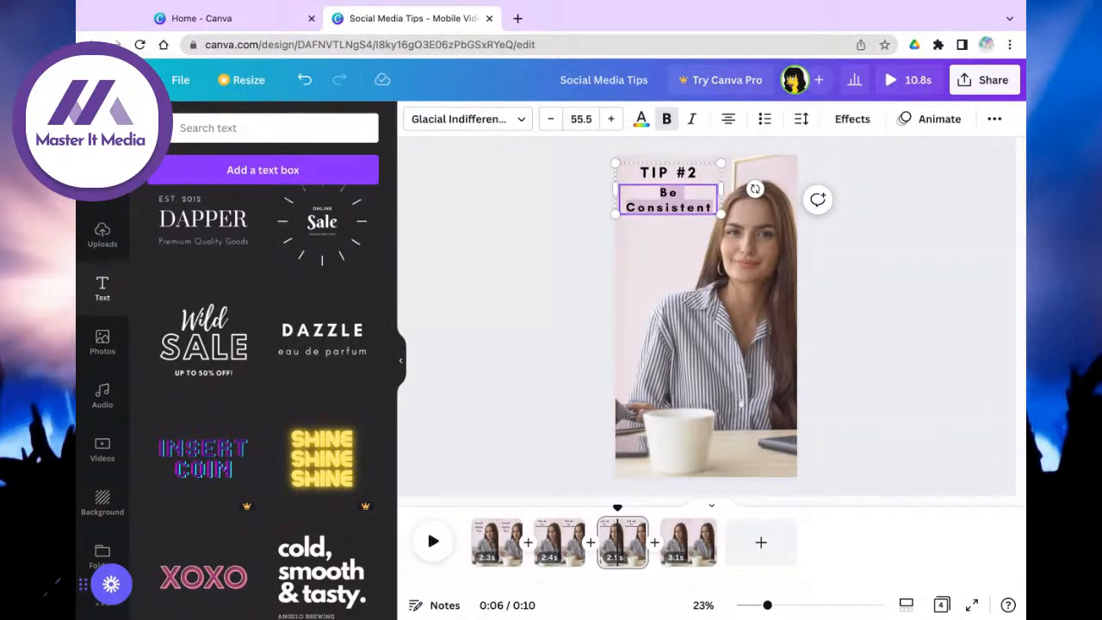
{"action": "type", "text": "Provide Value"}
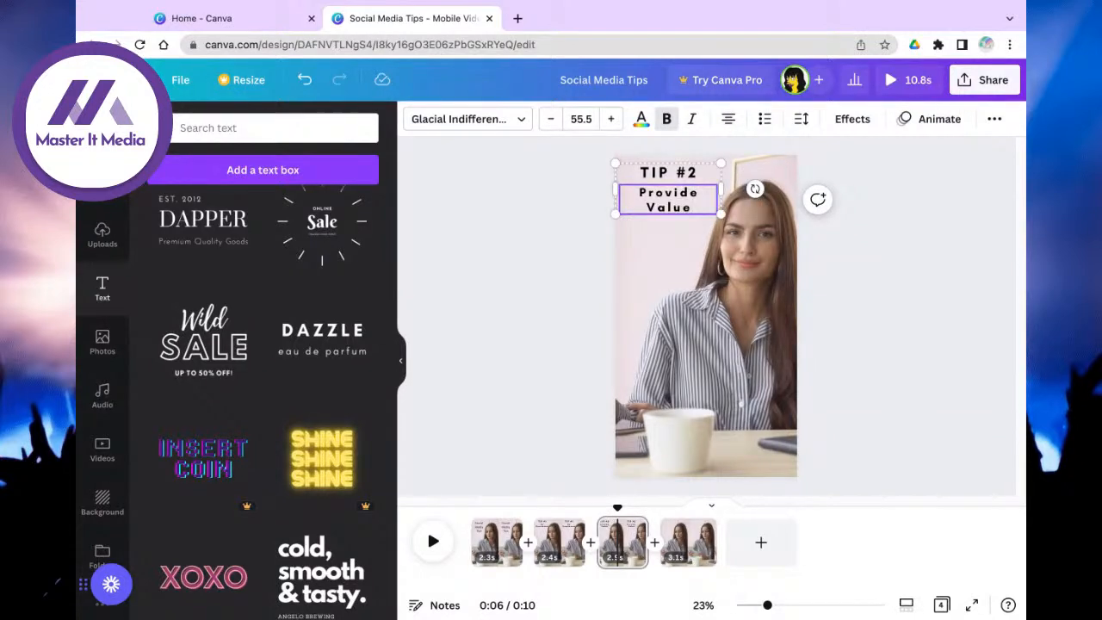
Step: Paste the heading onto page 4 as 'TIP #3' and replace 'Consistent' with 'authentic'
{"action": "left_click", "coordinate": [687, 541]}
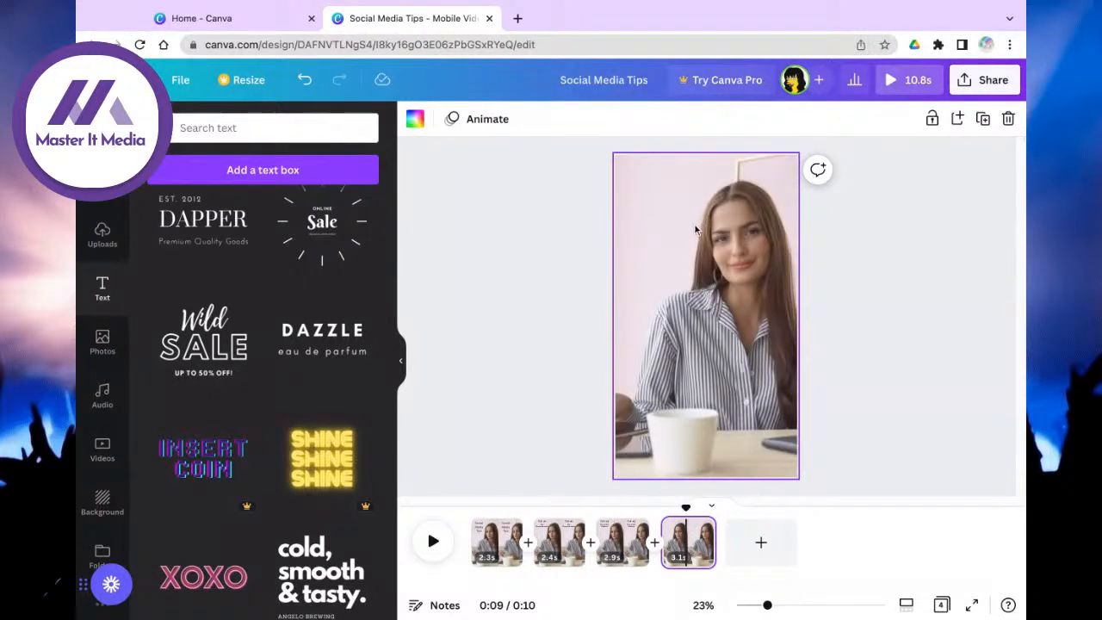
{"action": "key", "text": "ctrl+v"}
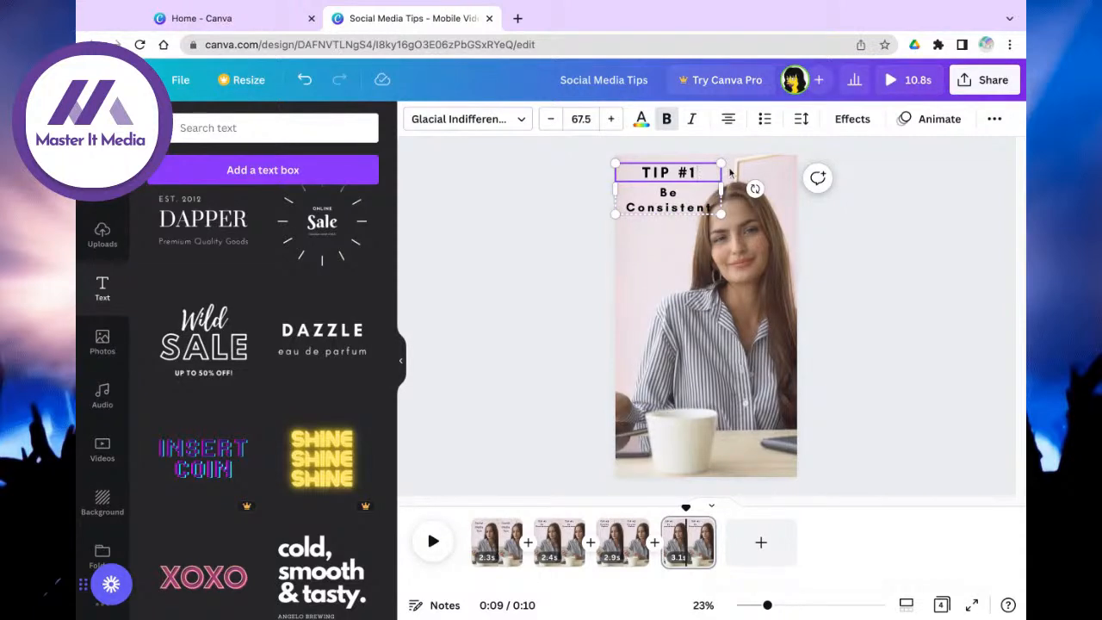
{"action": "key", "text": "BackSpace"}
{"action": "type", "text": "3"}
{"action": "left_click", "coordinate": [681, 214]}
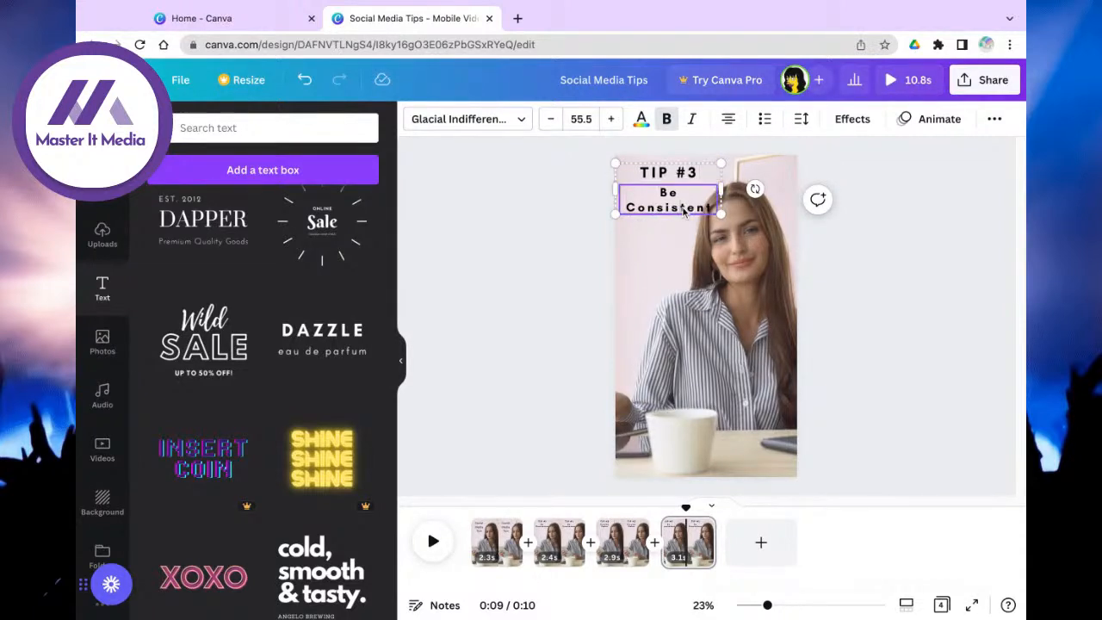
{"action": "triple_click", "coordinate": [683, 210]}
{"action": "double_click", "coordinate": [659, 210]}
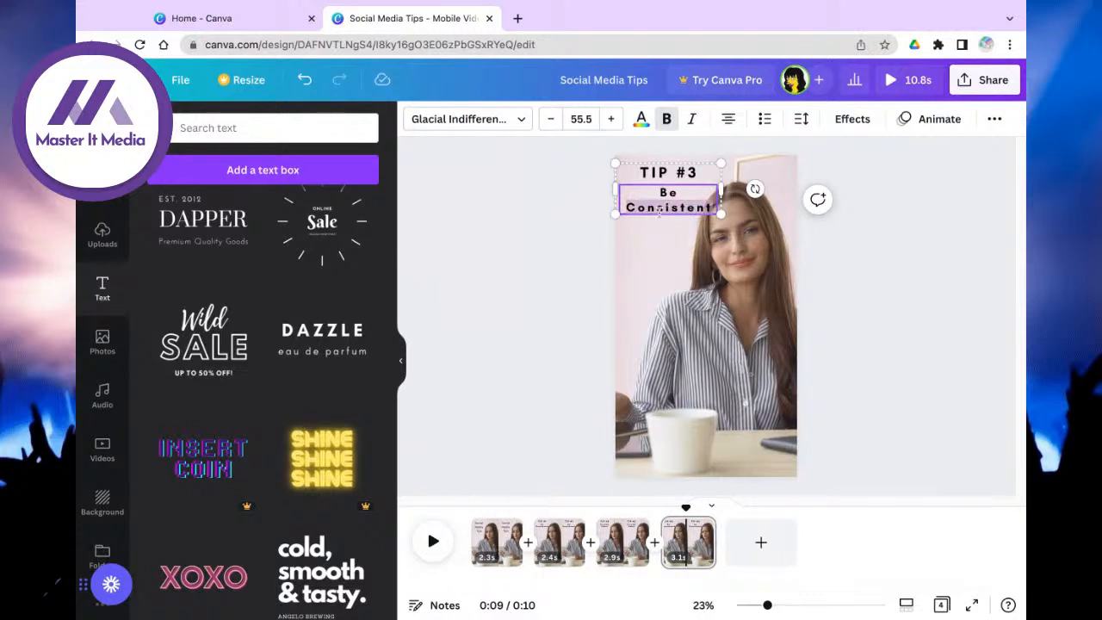
{"action": "type", "text": "a"}
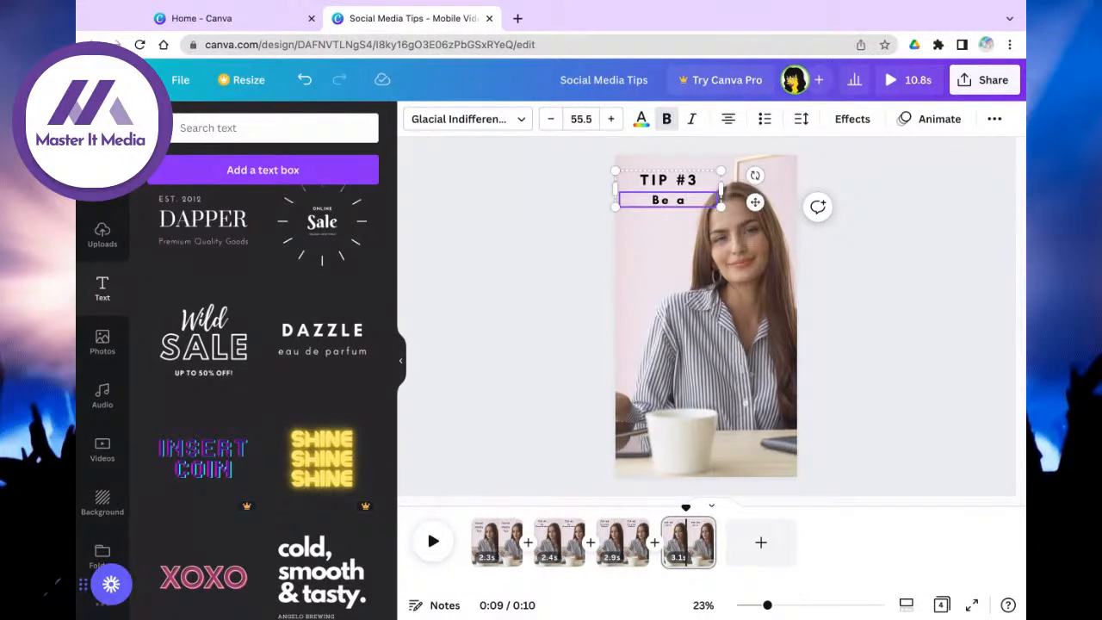
{"action": "type", "text": "uthentic"}
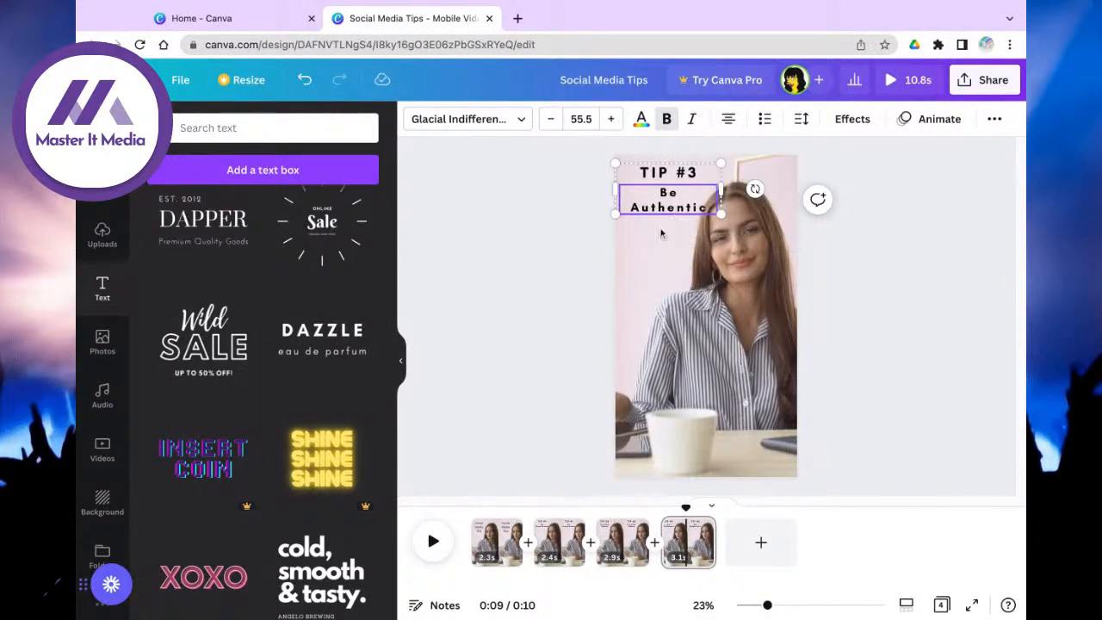
Step: Set the 'Social Media Tips' title on page 1 in the Archivo Black font
{"action": "left_click", "coordinate": [914, 241]}
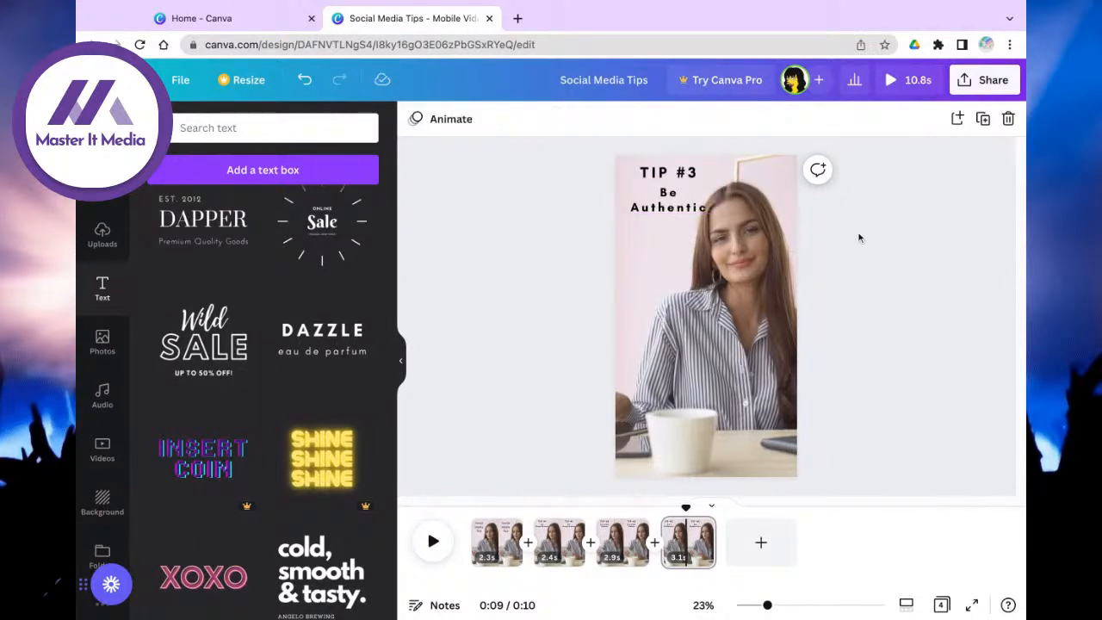
{"action": "left_click", "coordinate": [491, 541]}
{"action": "left_click", "coordinate": [677, 203]}
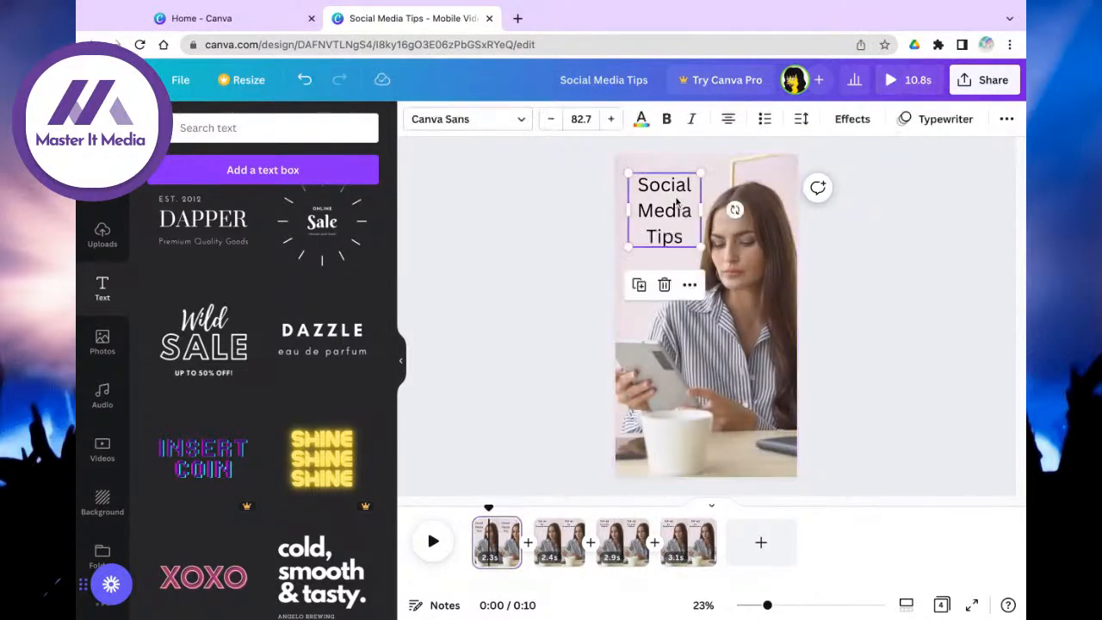
{"action": "left_click", "coordinate": [441, 118]}
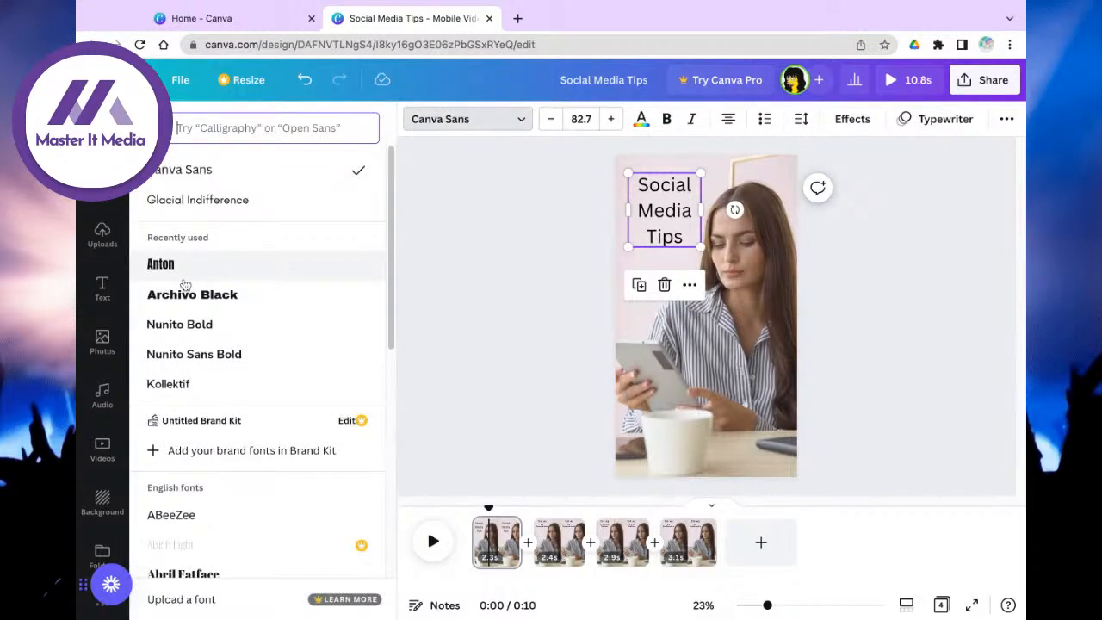
{"action": "left_click", "coordinate": [191, 296]}
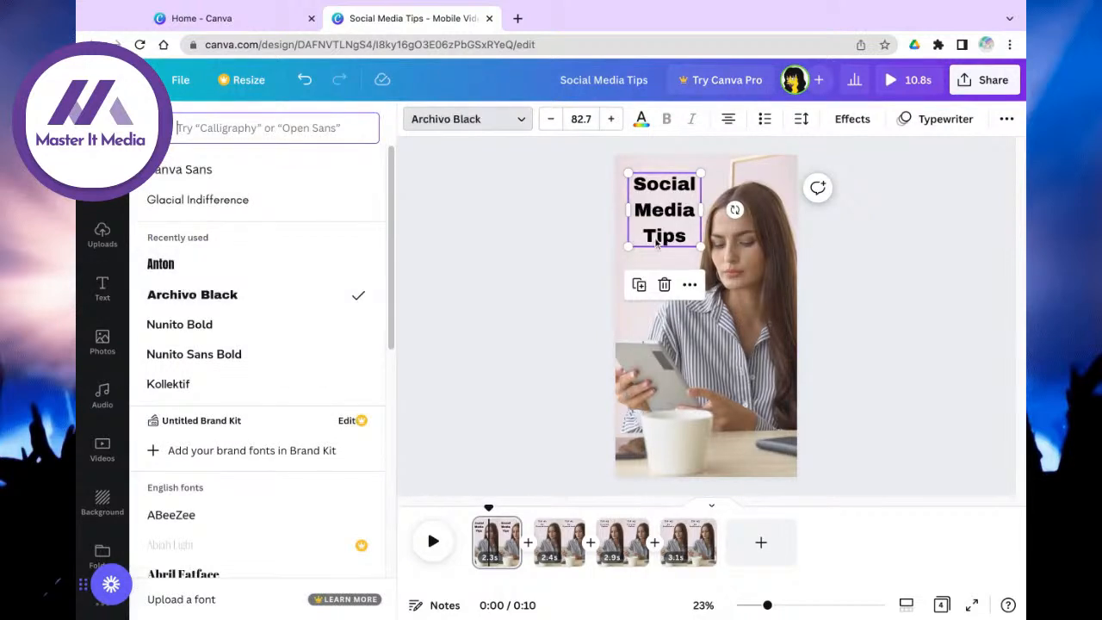
Step: Select all the title text and eyedrop dark grey #5A5D63 as its custom text colour
{"action": "left_click", "coordinate": [649, 122]}
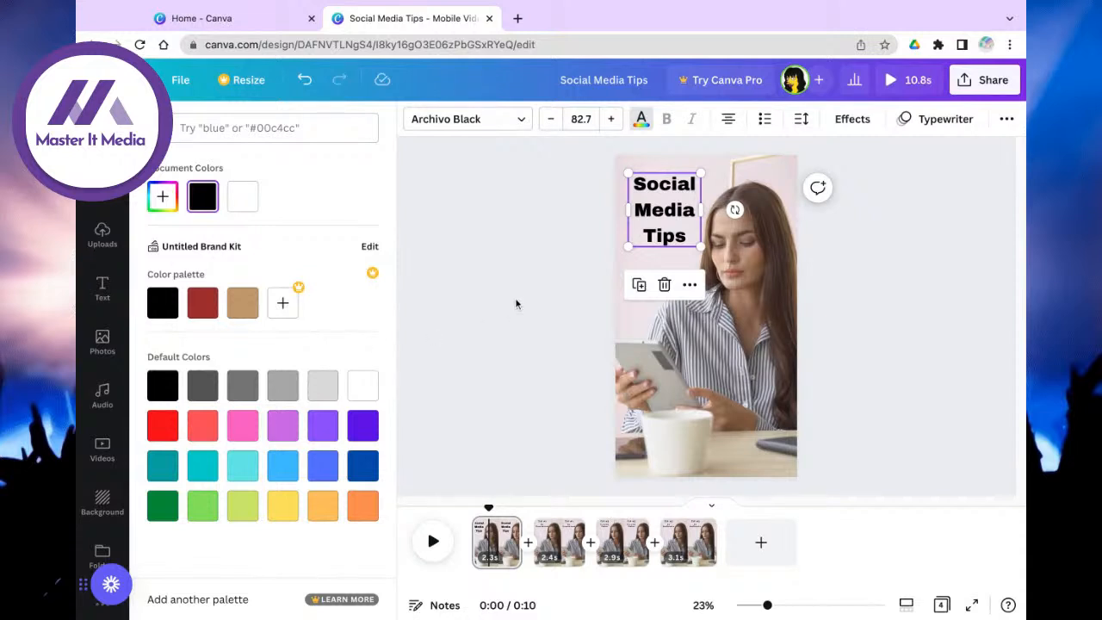
{"action": "left_click", "coordinate": [545, 377]}
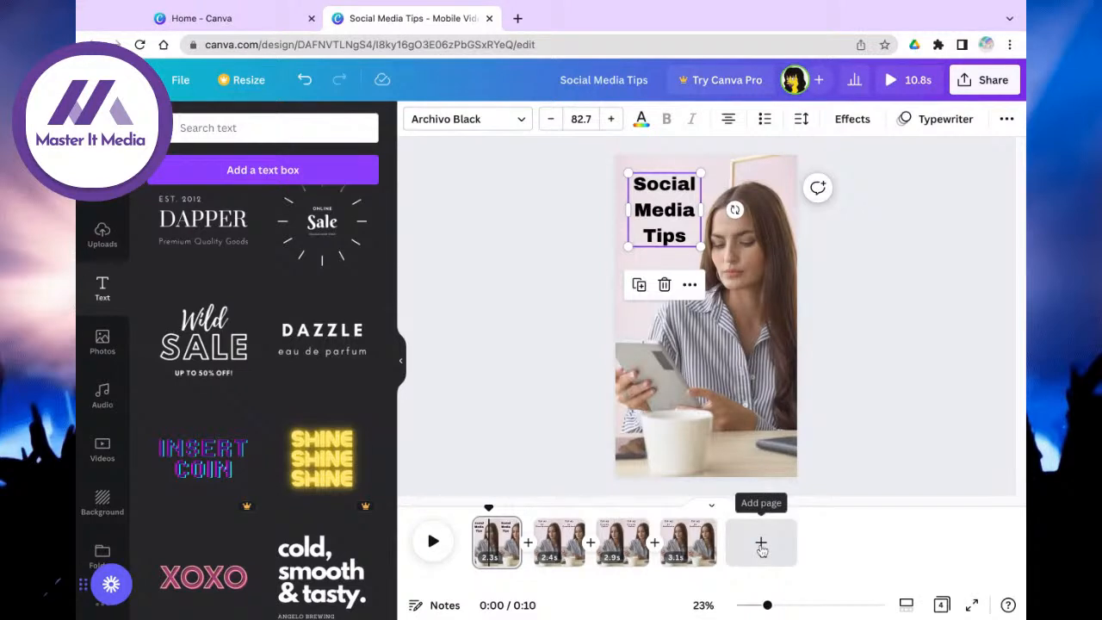
{"action": "left_click", "coordinate": [745, 395]}
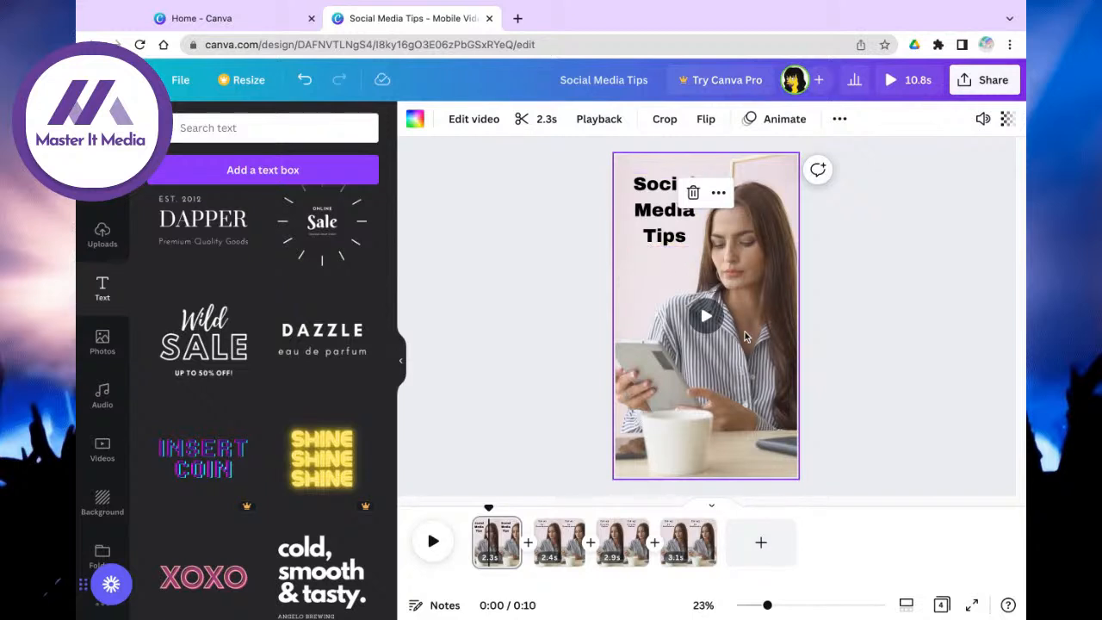
{"action": "left_click", "coordinate": [674, 232]}
{"action": "double_click", "coordinate": [674, 232]}
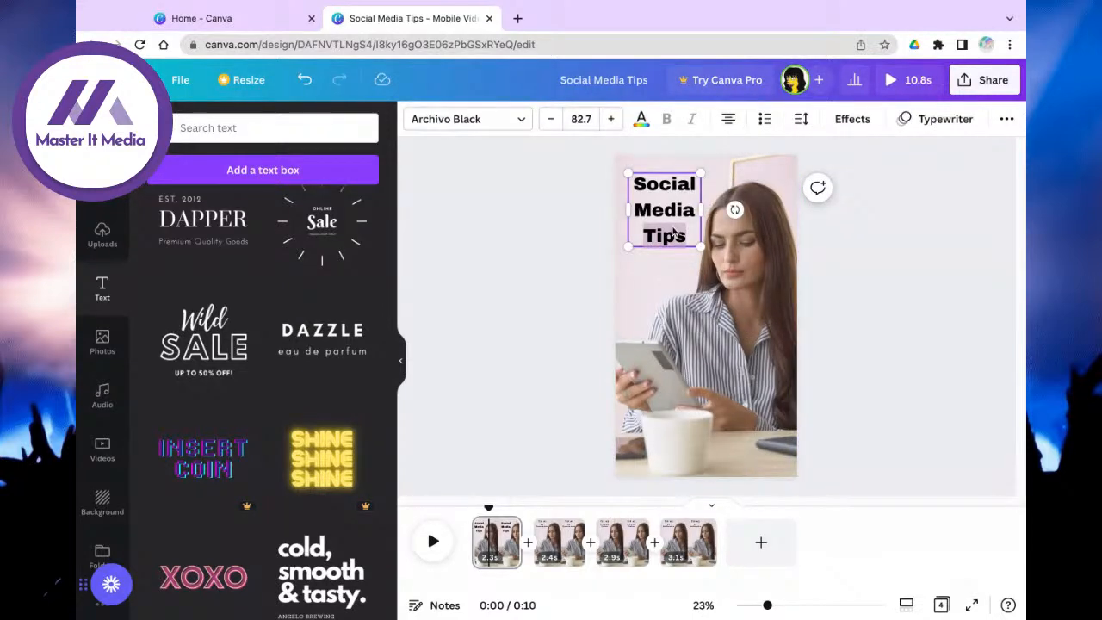
{"action": "key", "text": "ctrl+a"}
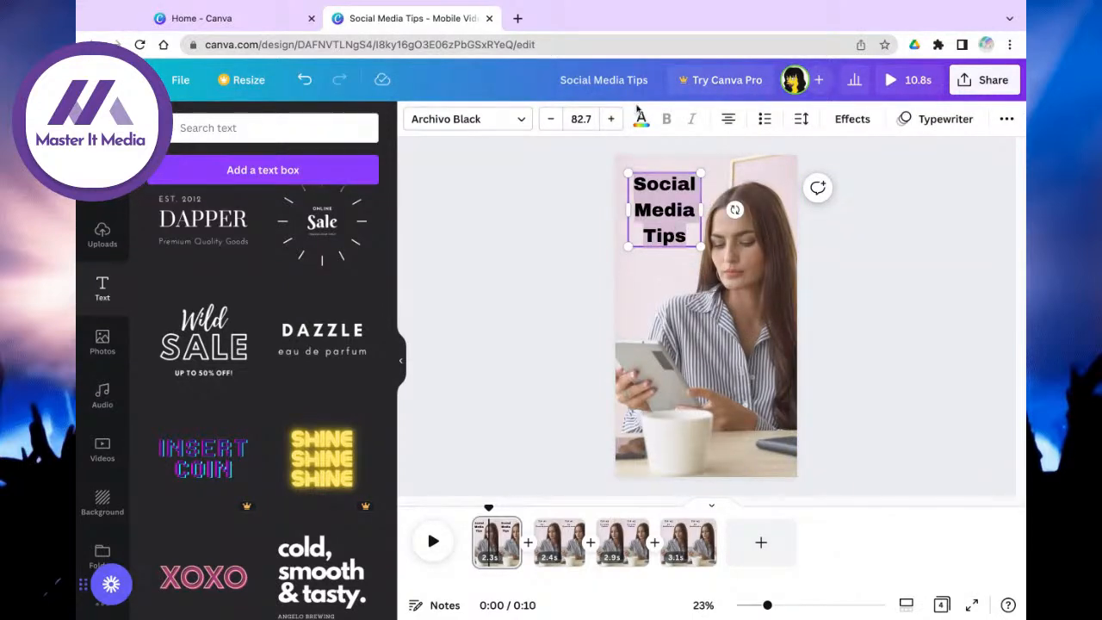
{"action": "left_click", "coordinate": [644, 121]}
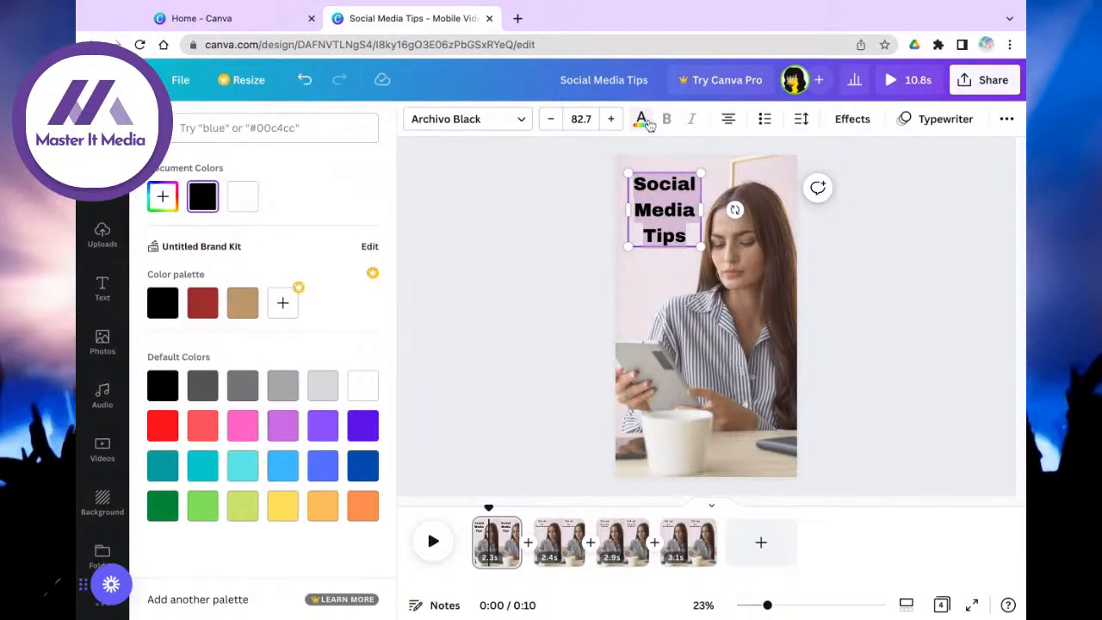
{"action": "left_click", "coordinate": [163, 200]}
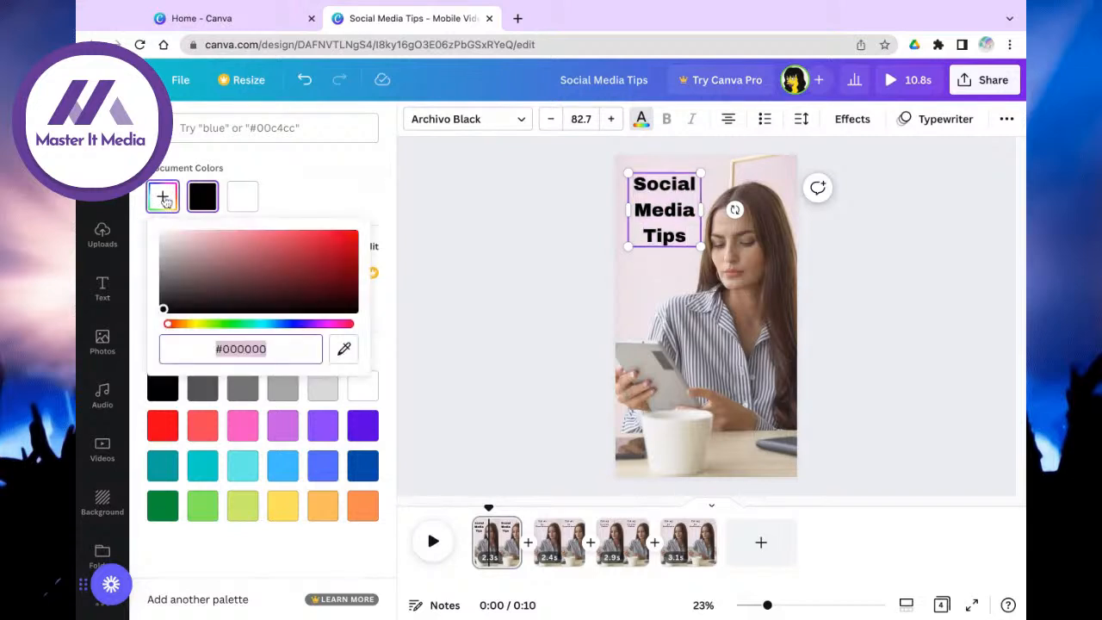
{"action": "left_click", "coordinate": [345, 350]}
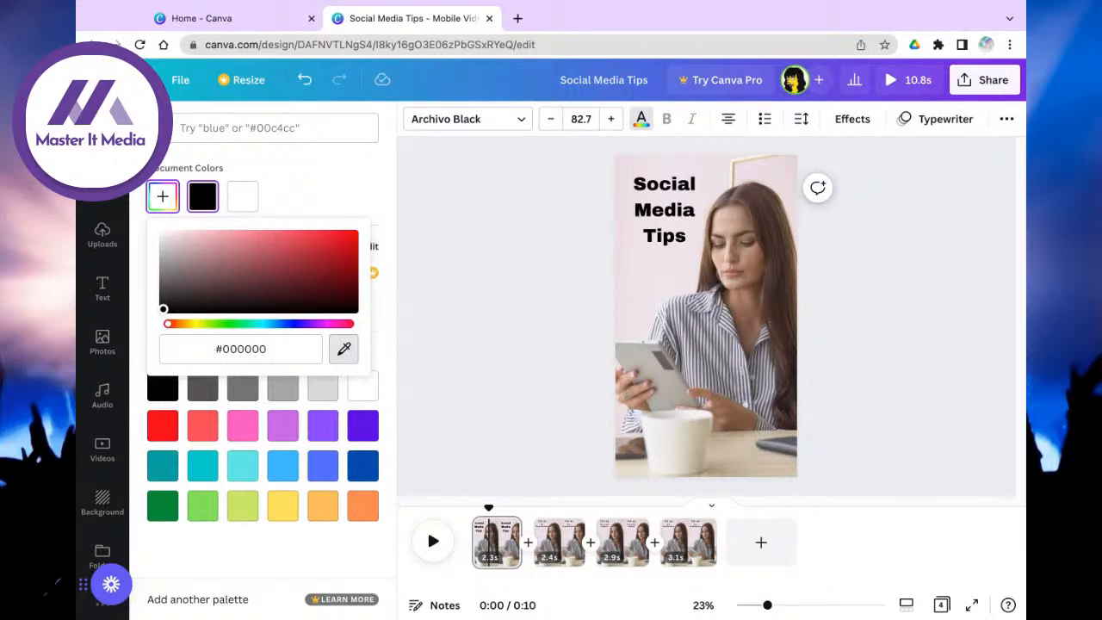
{"action": "left_click", "coordinate": [731, 344]}
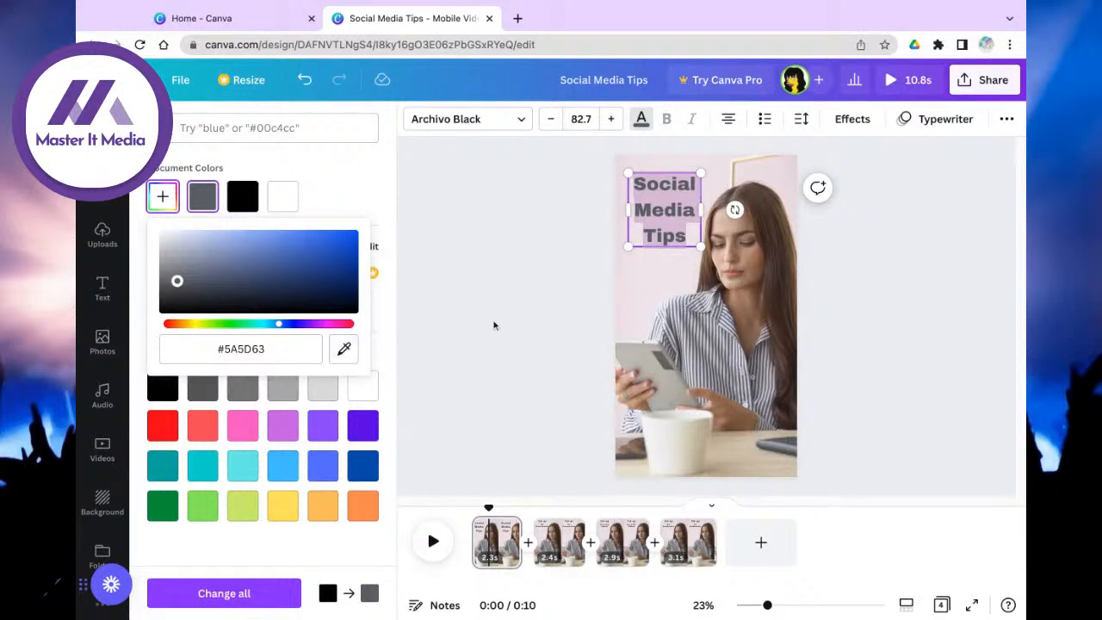
{"action": "left_click", "coordinate": [472, 247]}
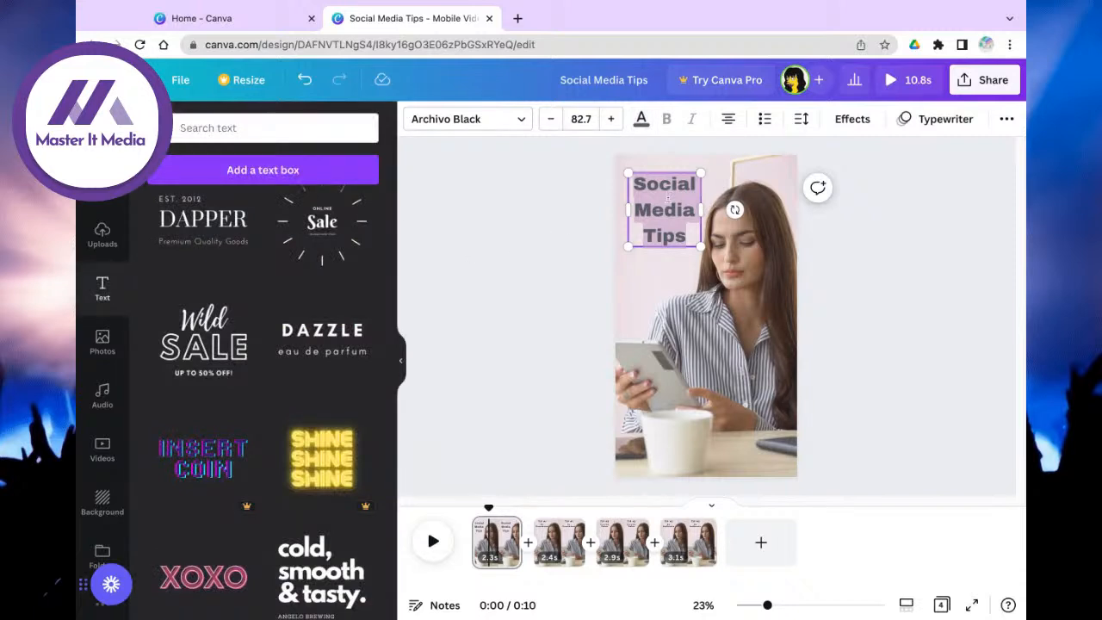
Step: Try the Splice effect on the heading, then a Shadow effect with a pink shadow colour
{"action": "left_click", "coordinate": [857, 121]}
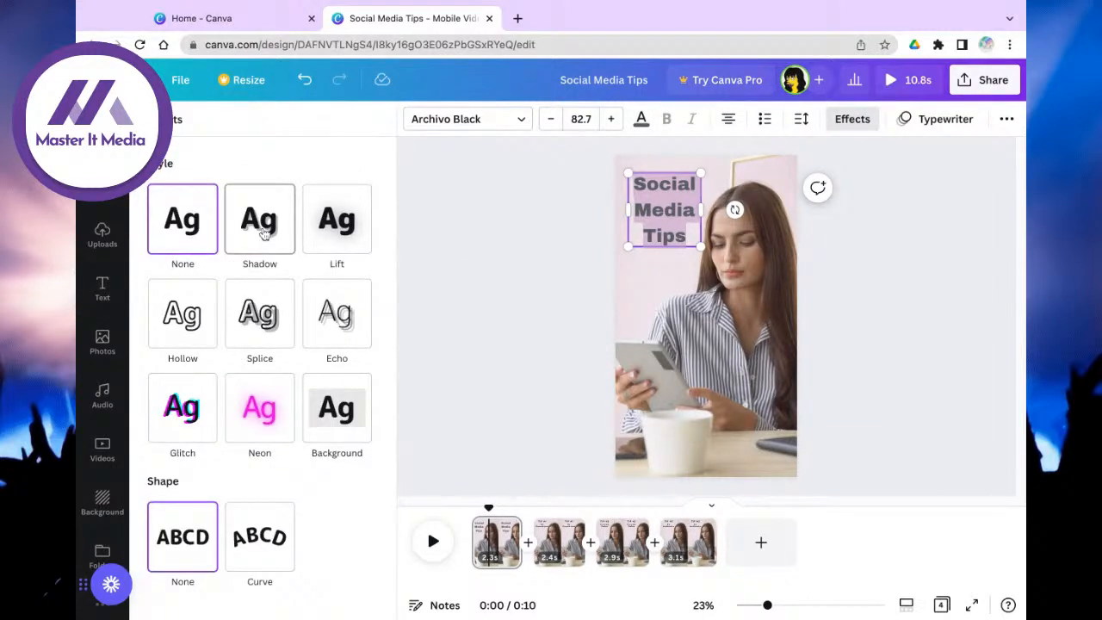
{"action": "left_click", "coordinate": [258, 320]}
{"action": "left_click", "coordinate": [269, 223]}
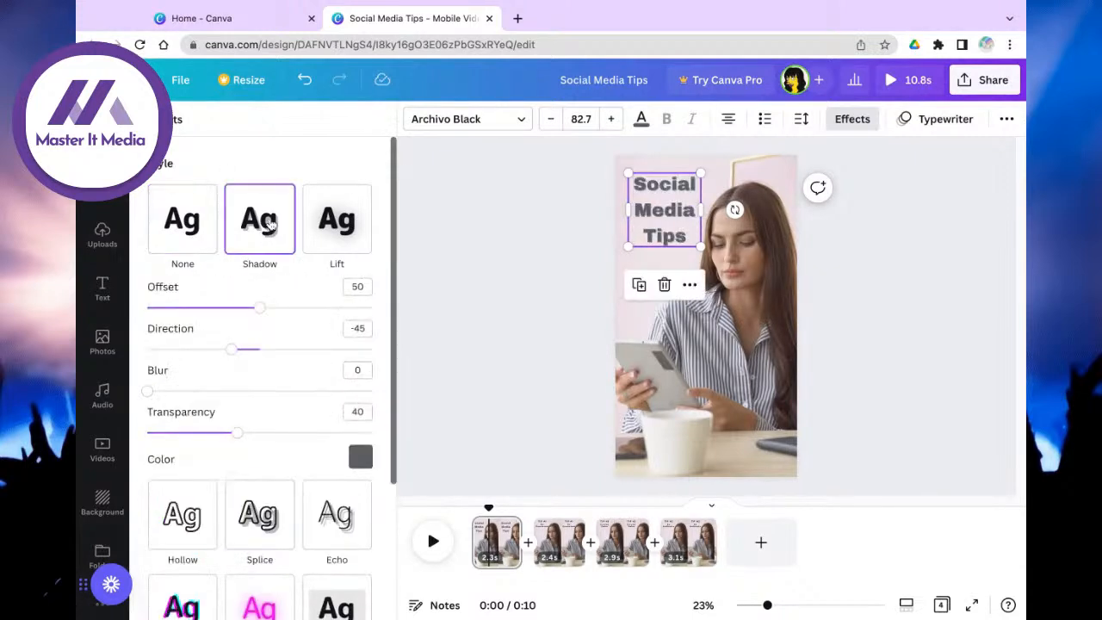
{"action": "left_click", "coordinate": [360, 456]}
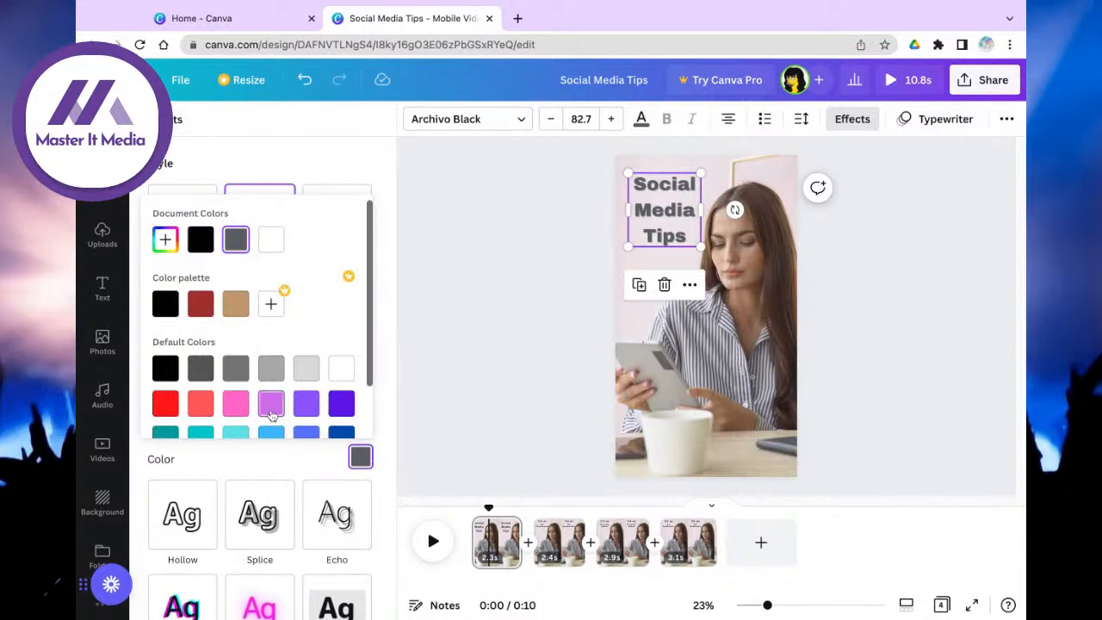
{"action": "left_click", "coordinate": [335, 408]}
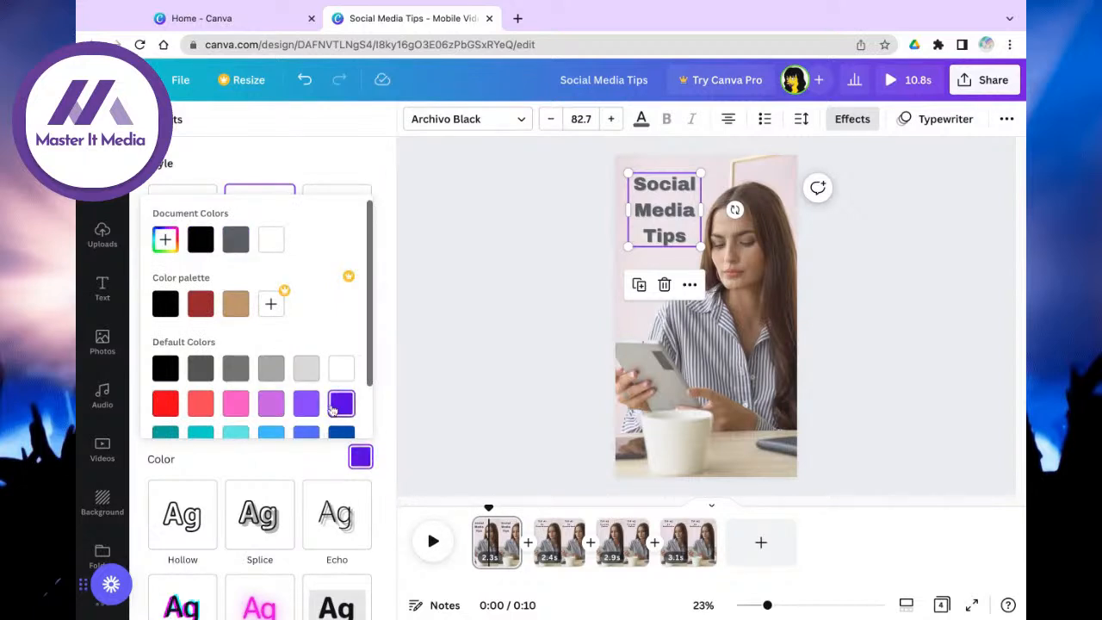
{"action": "left_click", "coordinate": [270, 403]}
{"action": "left_click", "coordinate": [239, 408]}
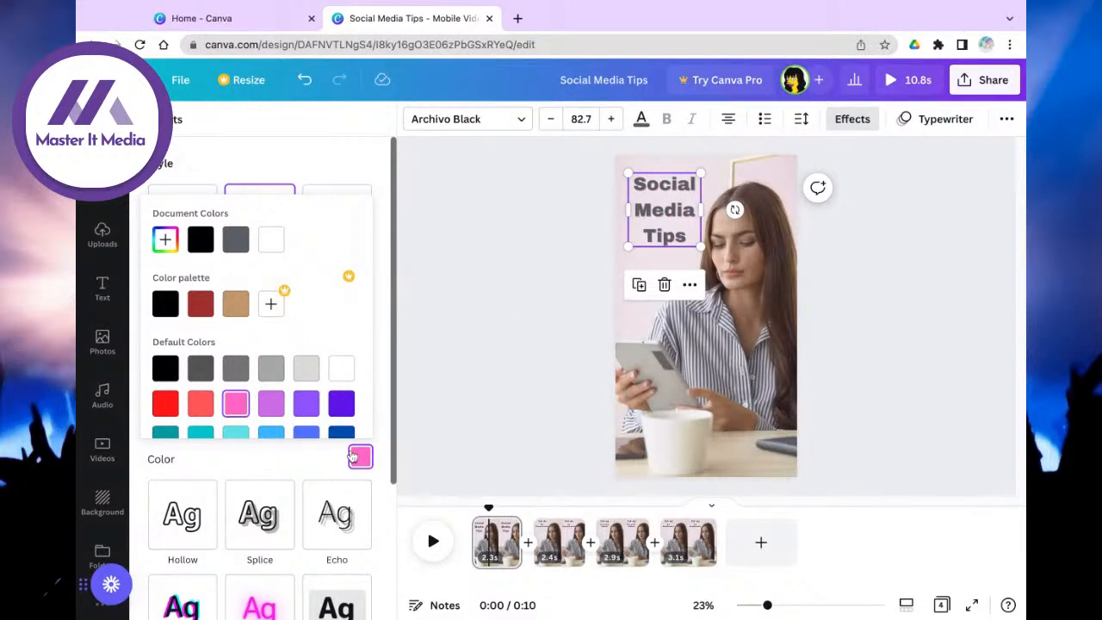
Step: Switch the heading to the Echo effect, with offset 50 and direction -45
{"action": "scroll", "coordinate": [310, 361], "scroll_direction": "down", "scroll_amount": 2}
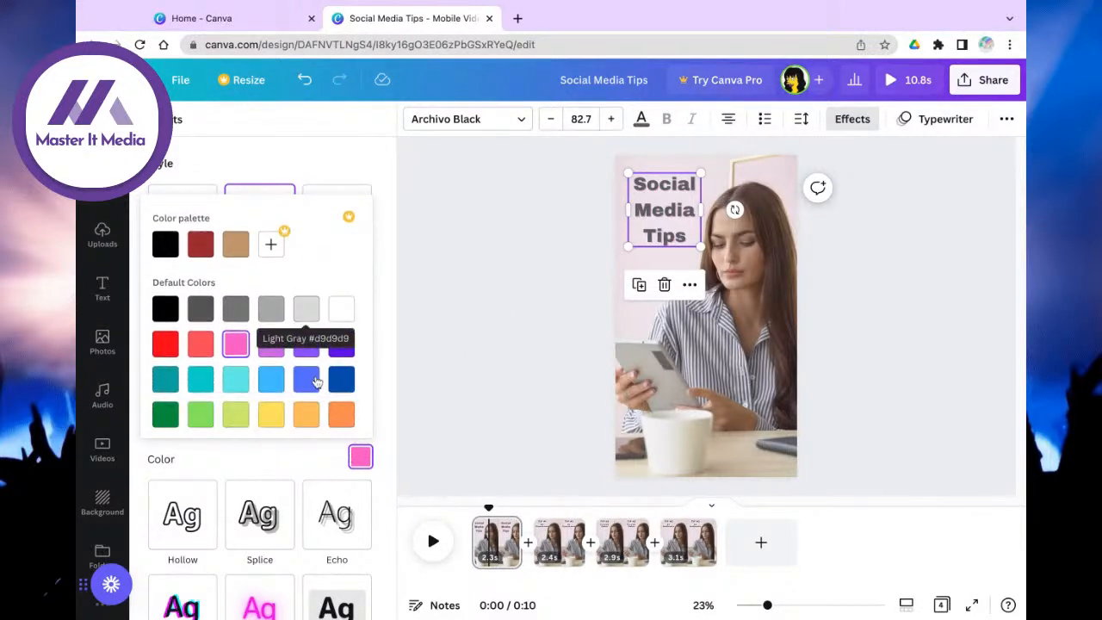
{"action": "left_click", "coordinate": [348, 506]}
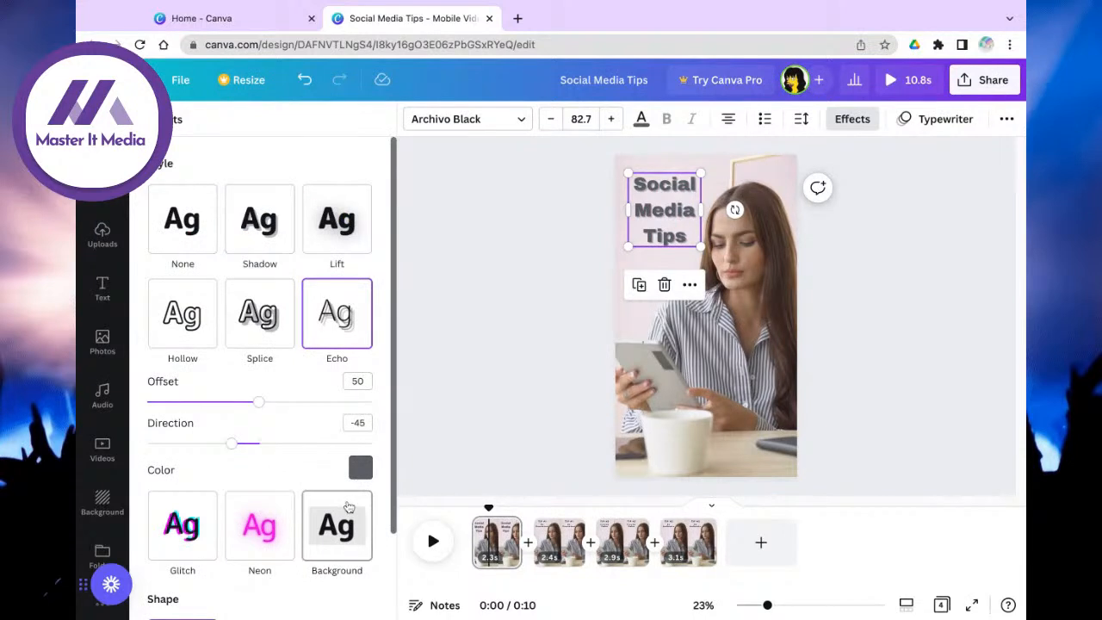
{"action": "scroll", "coordinate": [360, 381], "scroll_direction": "down", "scroll_amount": 2}
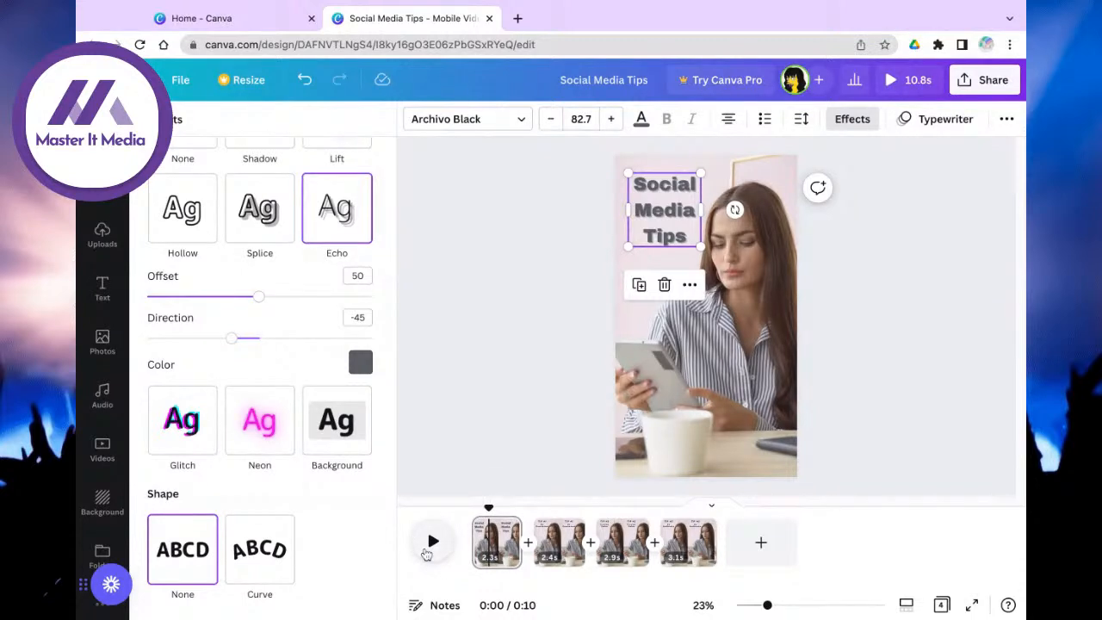
Step: Play the four-page video preview from the start of page 1, then replay it
{"action": "left_click", "coordinate": [475, 547]}
{"action": "left_click", "coordinate": [422, 547]}
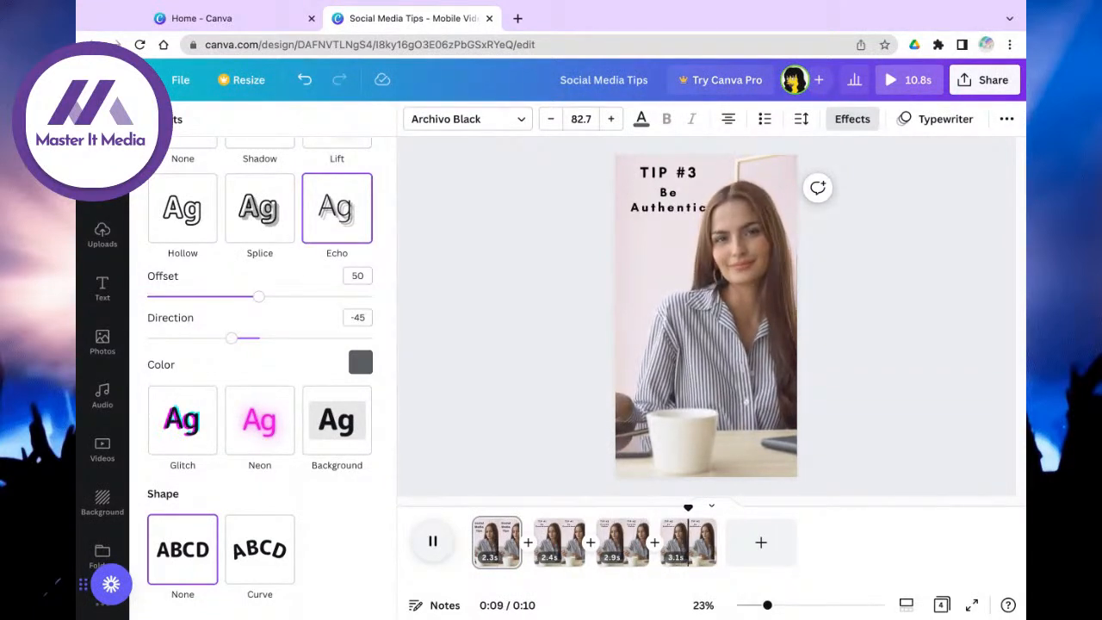
{"action": "left_click", "coordinate": [435, 546]}
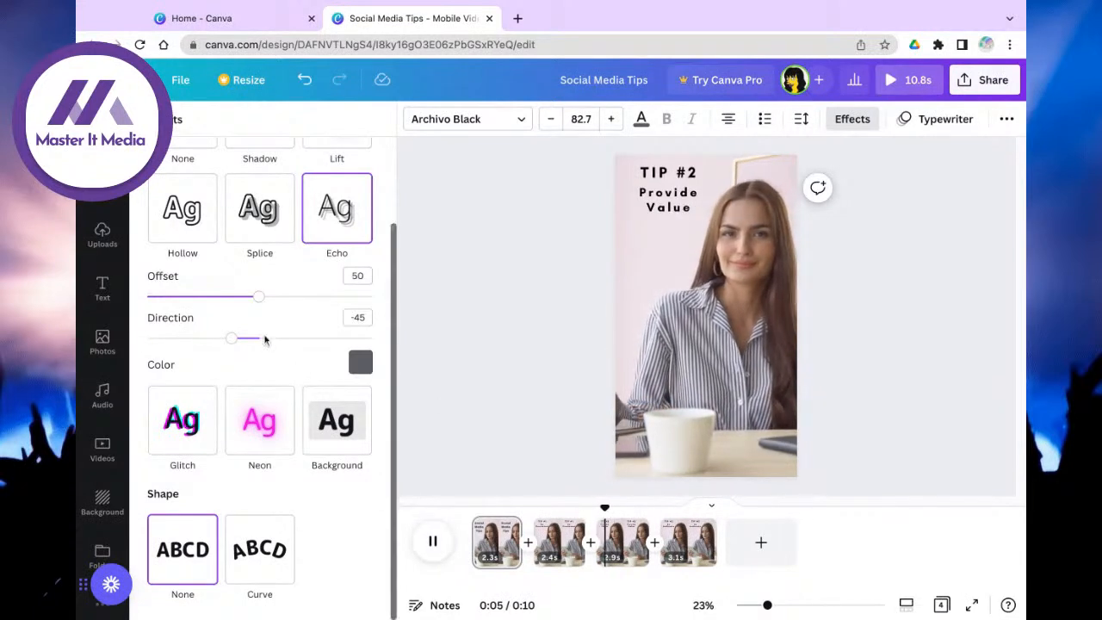
Step: On the TIP #1 page, try the Scrapbook animation on the tip text
{"action": "left_click", "coordinate": [561, 538]}
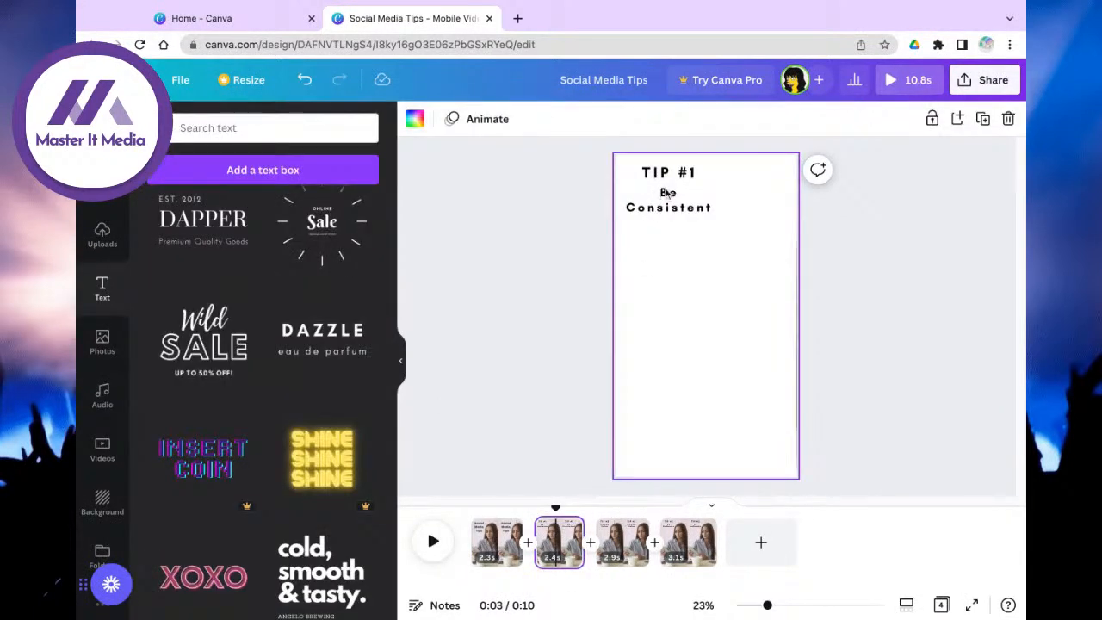
{"action": "left_click", "coordinate": [667, 193]}
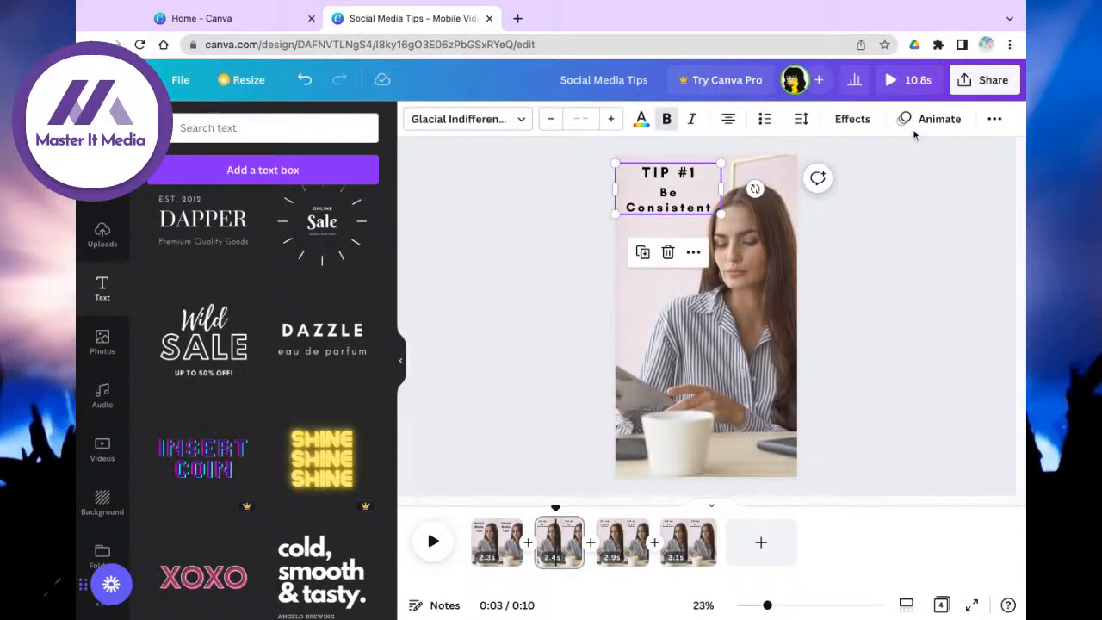
{"action": "left_click", "coordinate": [851, 122]}
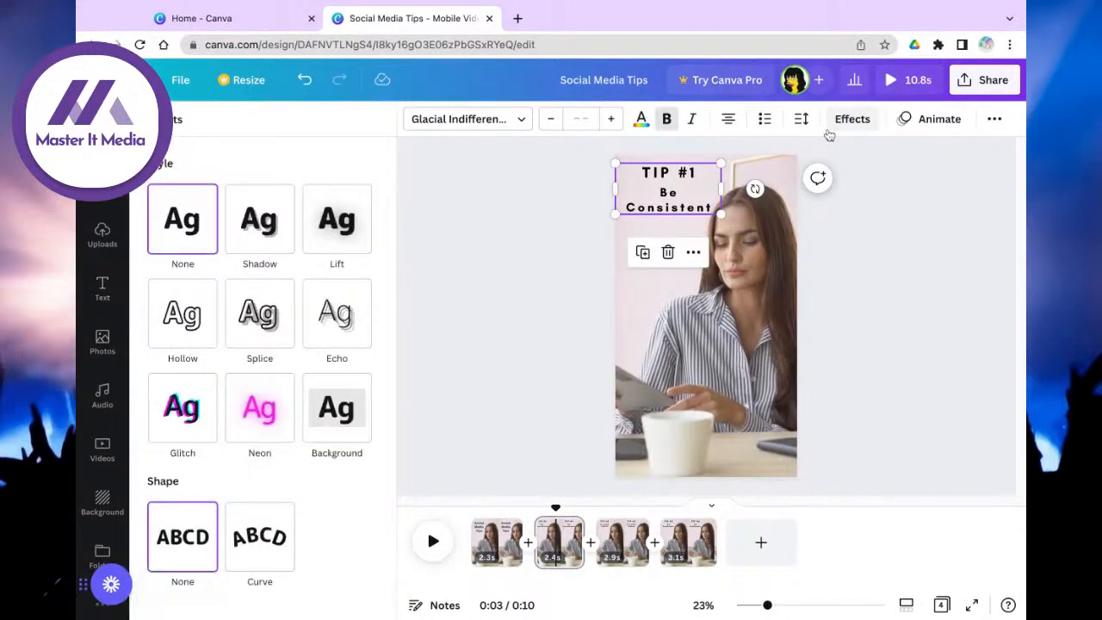
{"action": "left_click", "coordinate": [868, 128]}
{"action": "left_click", "coordinate": [931, 127]}
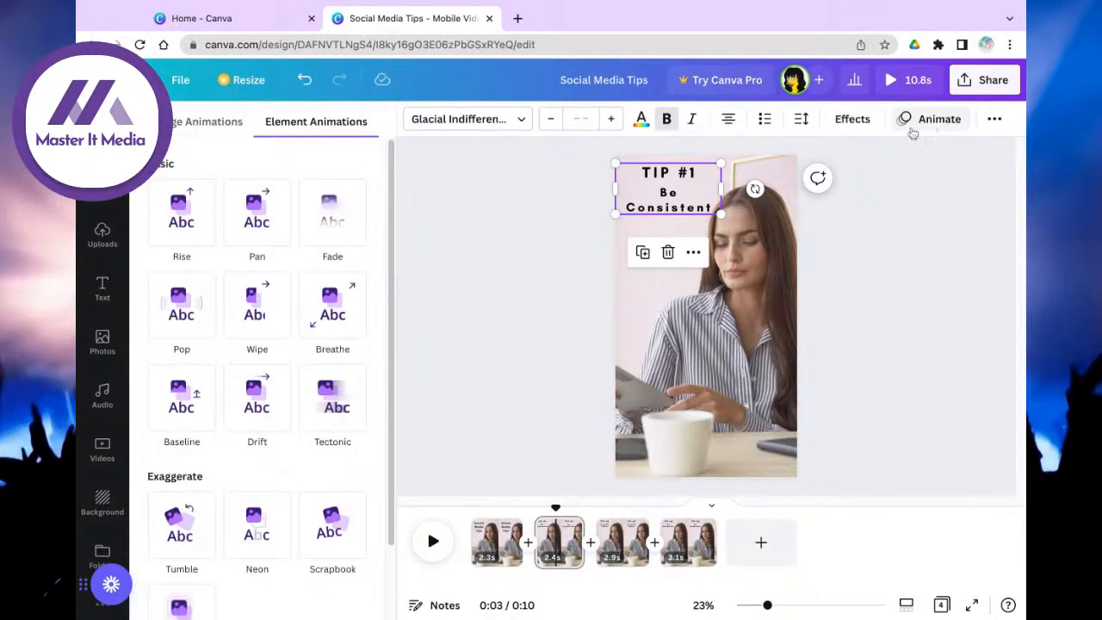
{"action": "scroll", "coordinate": [327, 482], "scroll_direction": "down", "scroll_amount": 1}
{"action": "scroll", "coordinate": [327, 482], "scroll_direction": "down", "scroll_amount": 2}
{"action": "left_click", "coordinate": [323, 463]}
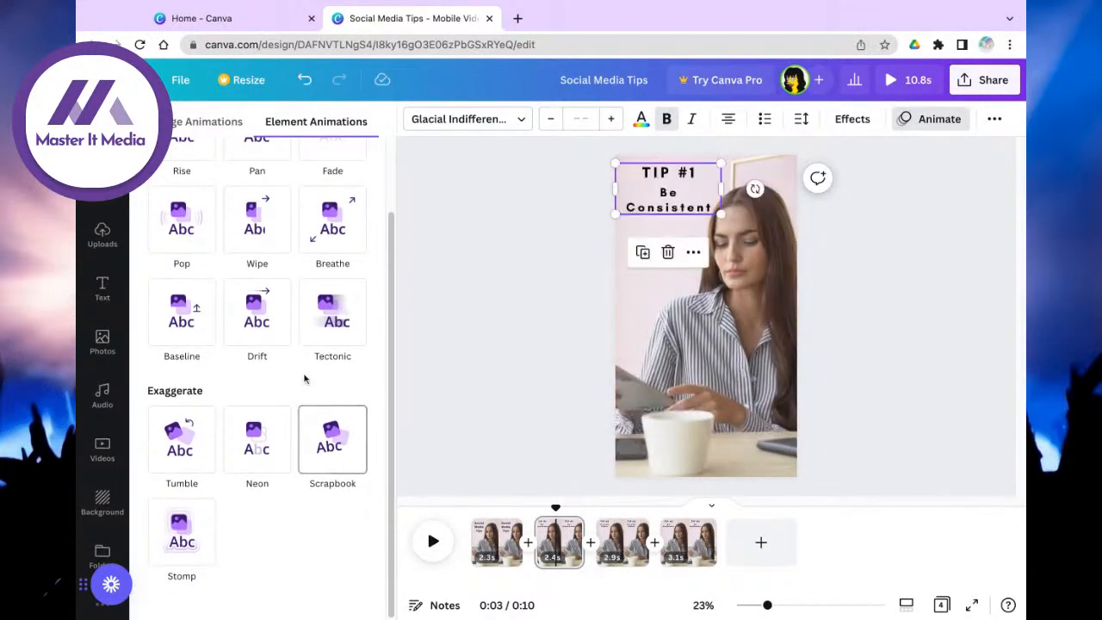
{"action": "scroll", "coordinate": [304, 381], "scroll_direction": "up", "scroll_amount": 2}
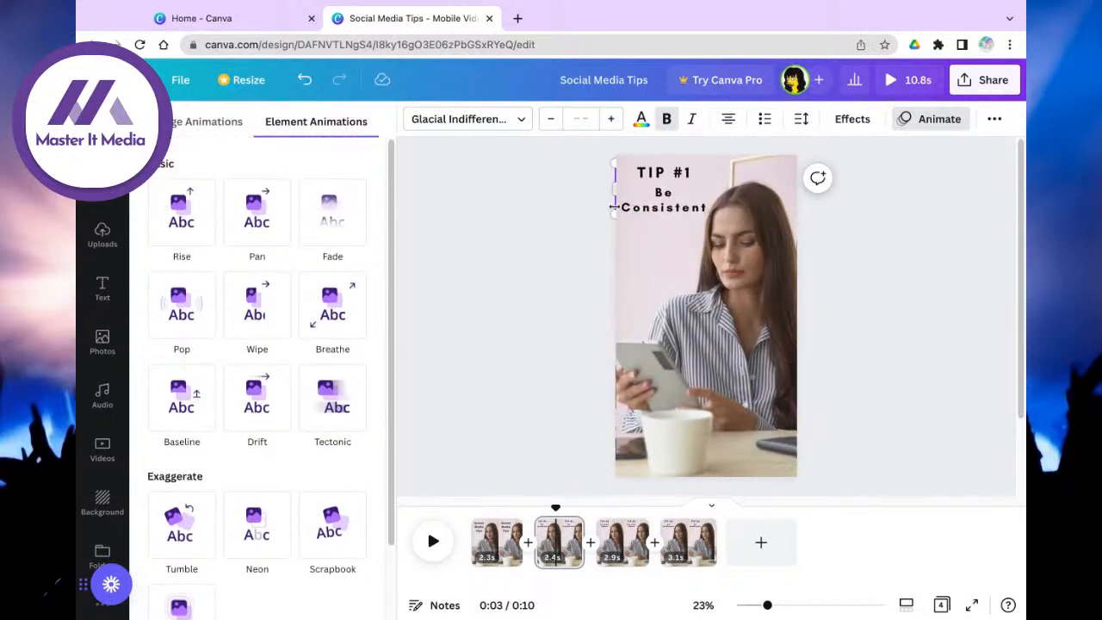
Step: Give the 'TIP #1' and 'Be Consistent' lines the Typewriter animation
{"action": "left_click", "coordinate": [651, 196]}
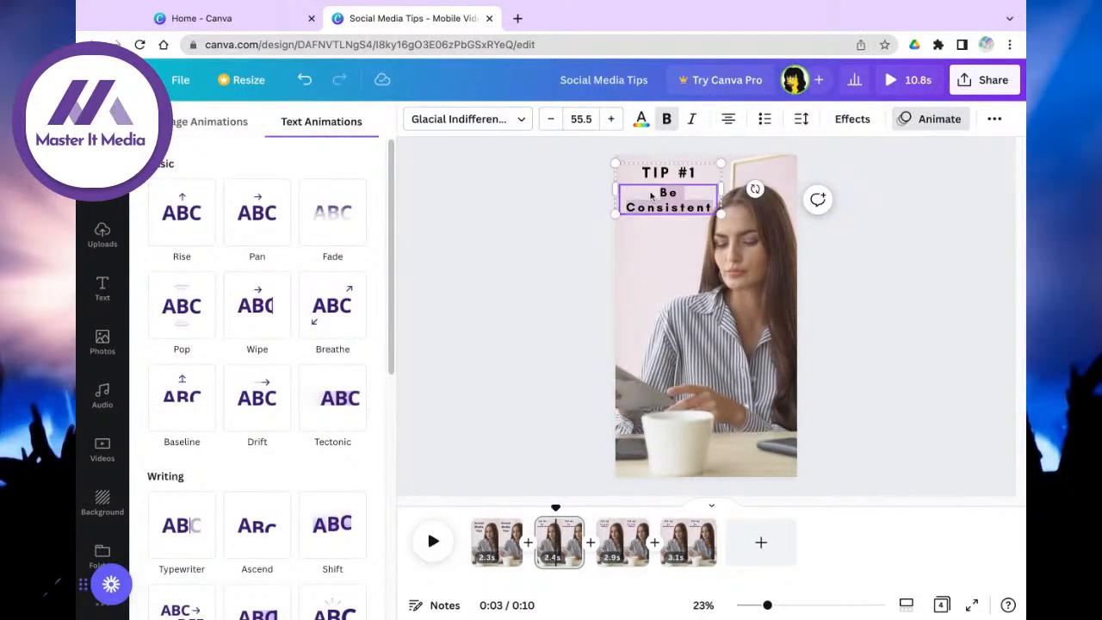
{"action": "left_click", "coordinate": [638, 172]}
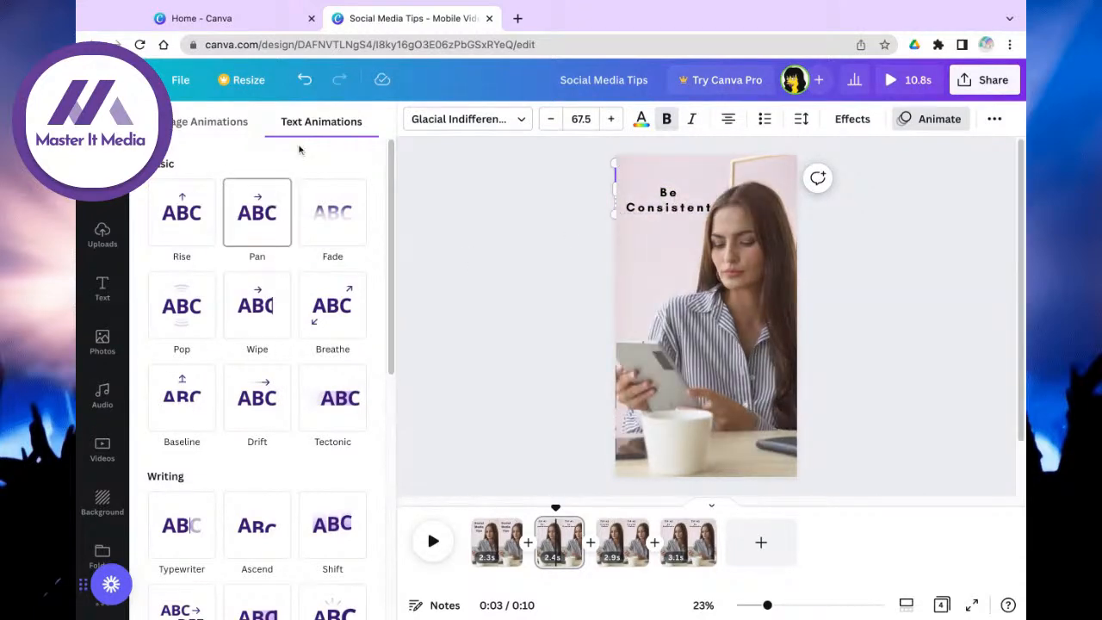
{"action": "scroll", "coordinate": [286, 336], "scroll_direction": "down", "scroll_amount": 1}
{"action": "scroll", "coordinate": [286, 336], "scroll_direction": "down", "scroll_amount": 1}
{"action": "left_click", "coordinate": [184, 439]}
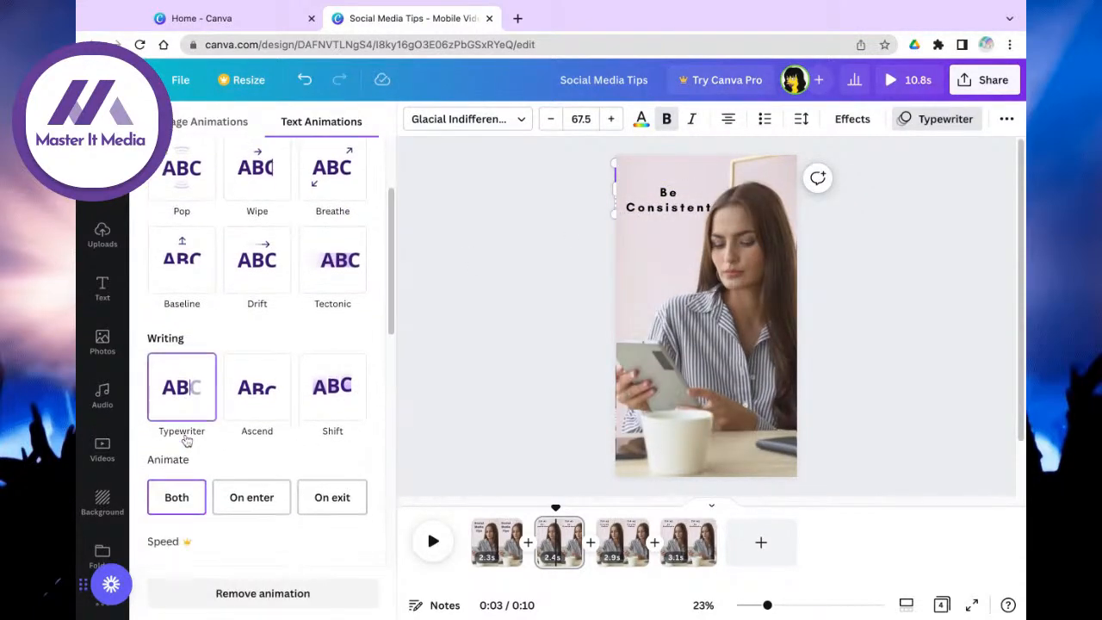
{"action": "scroll", "coordinate": [183, 439], "scroll_direction": "down", "scroll_amount": 2}
{"action": "left_click", "coordinate": [664, 237]}
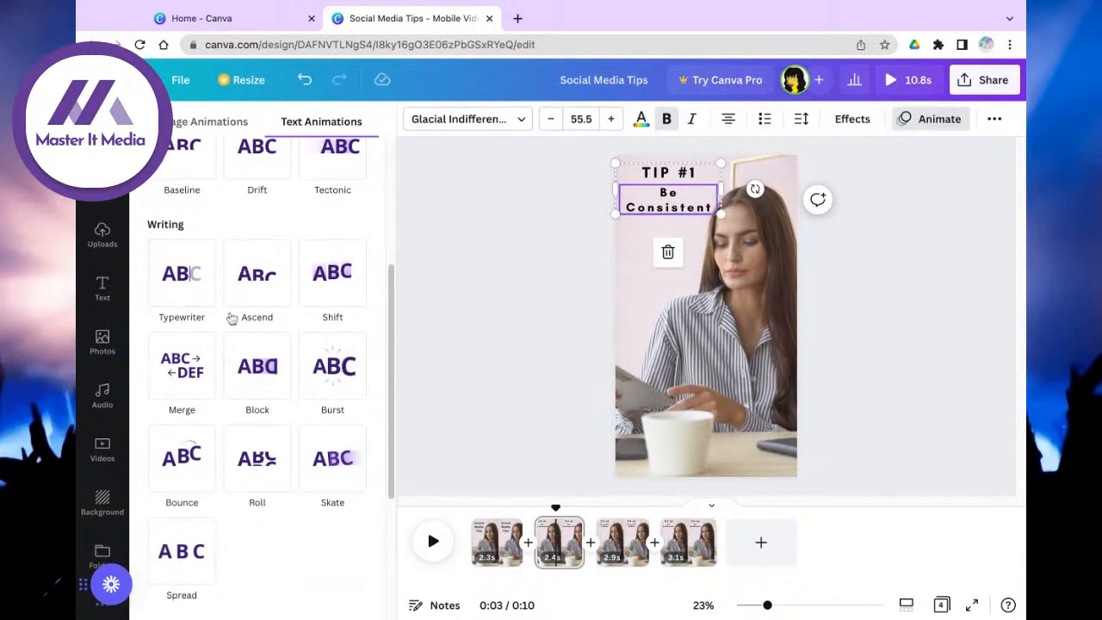
{"action": "left_click", "coordinate": [182, 300]}
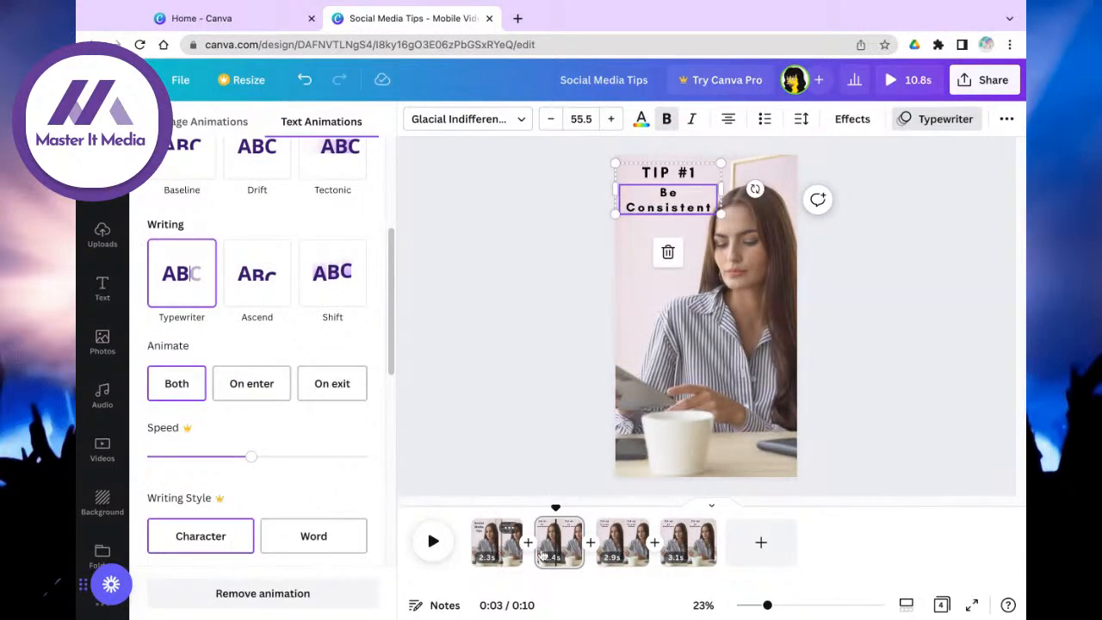
Step: Give the 'TIP #2' and 'Provide Value' lines on page 3 the Typewriter animation
{"action": "left_click", "coordinate": [625, 539]}
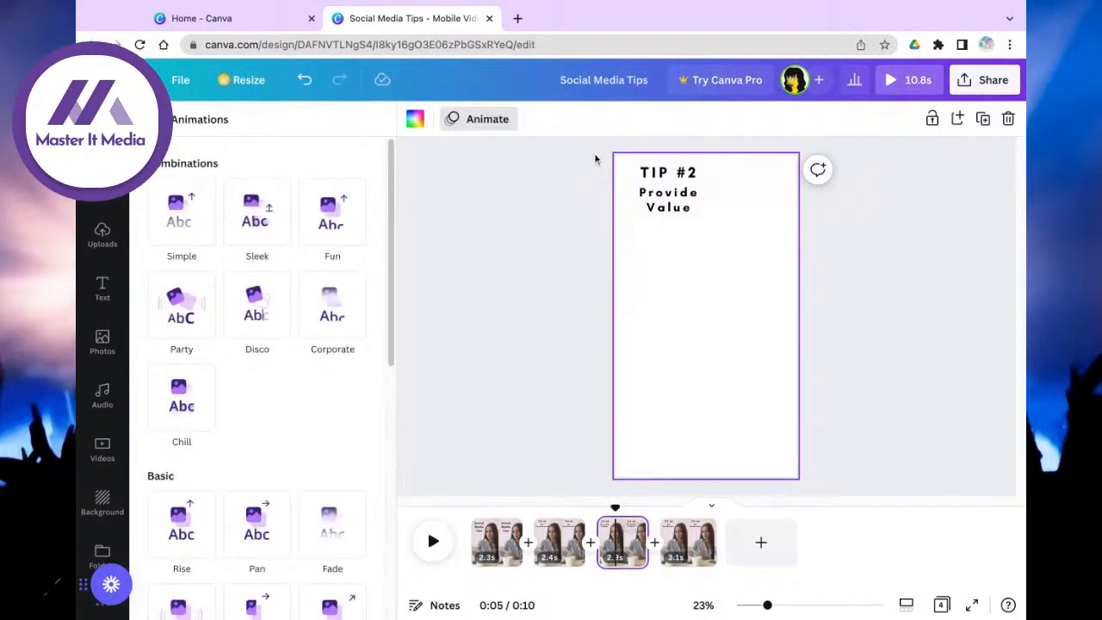
{"action": "left_click", "coordinate": [662, 191]}
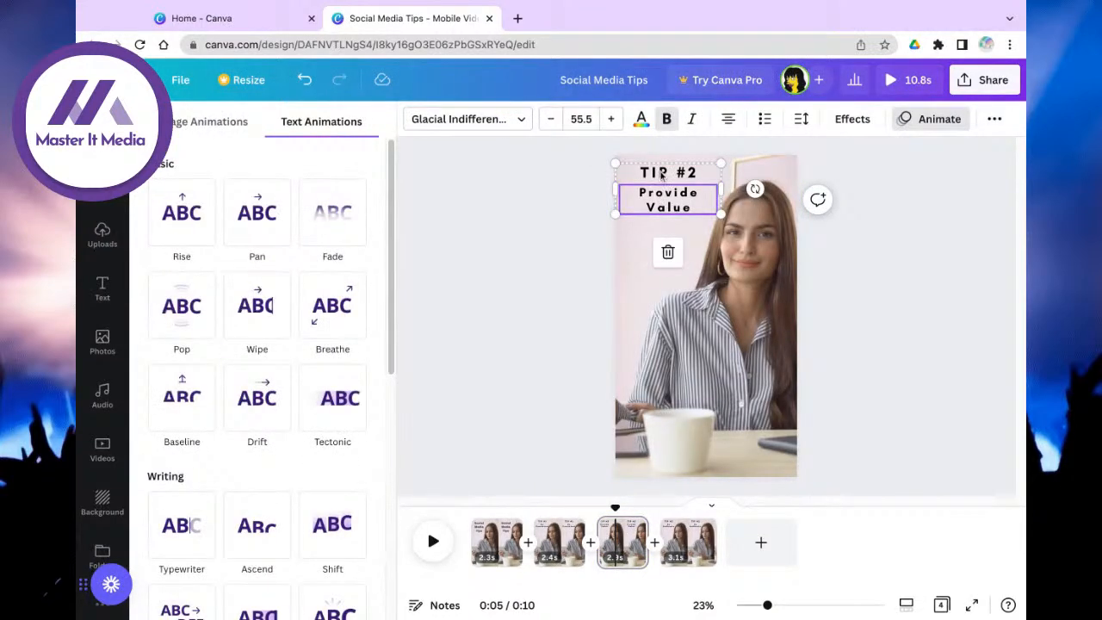
{"action": "left_click", "coordinate": [182, 525]}
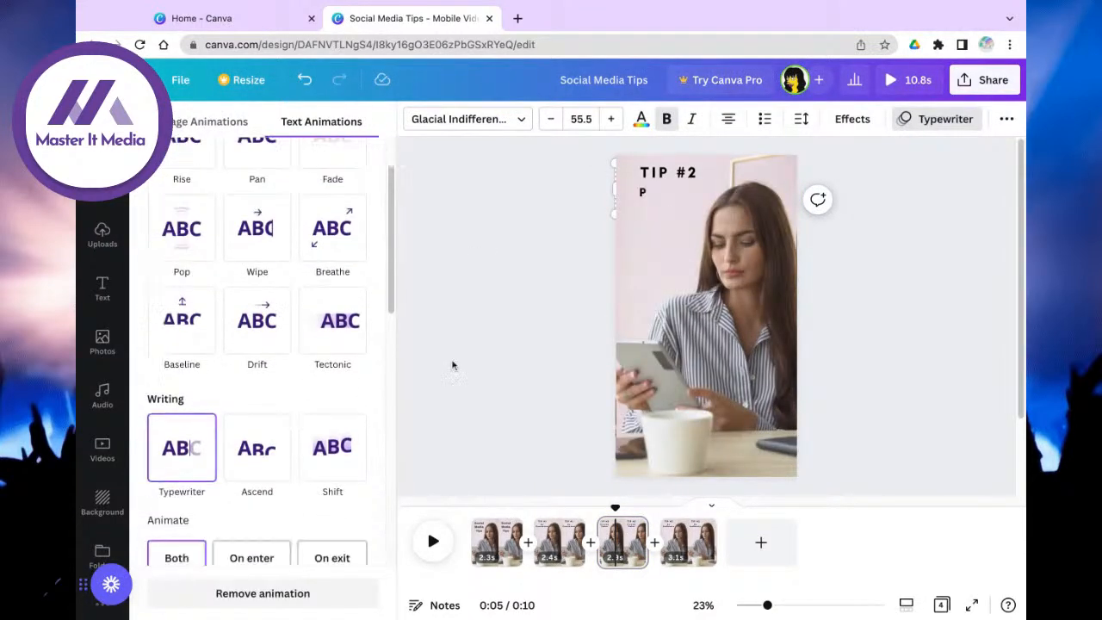
{"action": "left_click", "coordinate": [679, 178]}
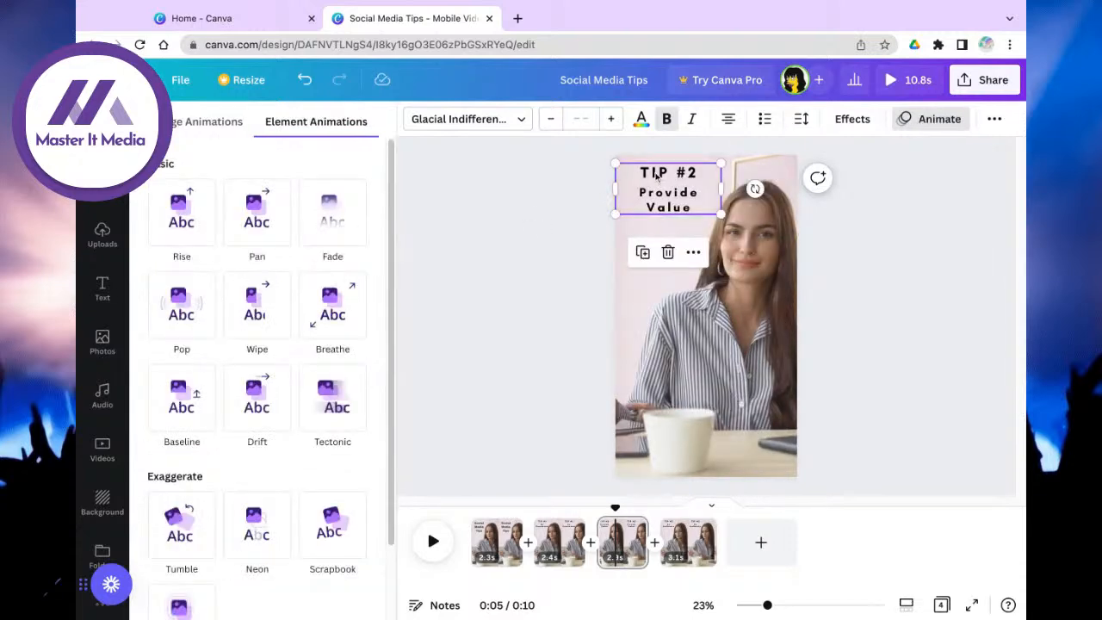
{"action": "left_click", "coordinate": [658, 172]}
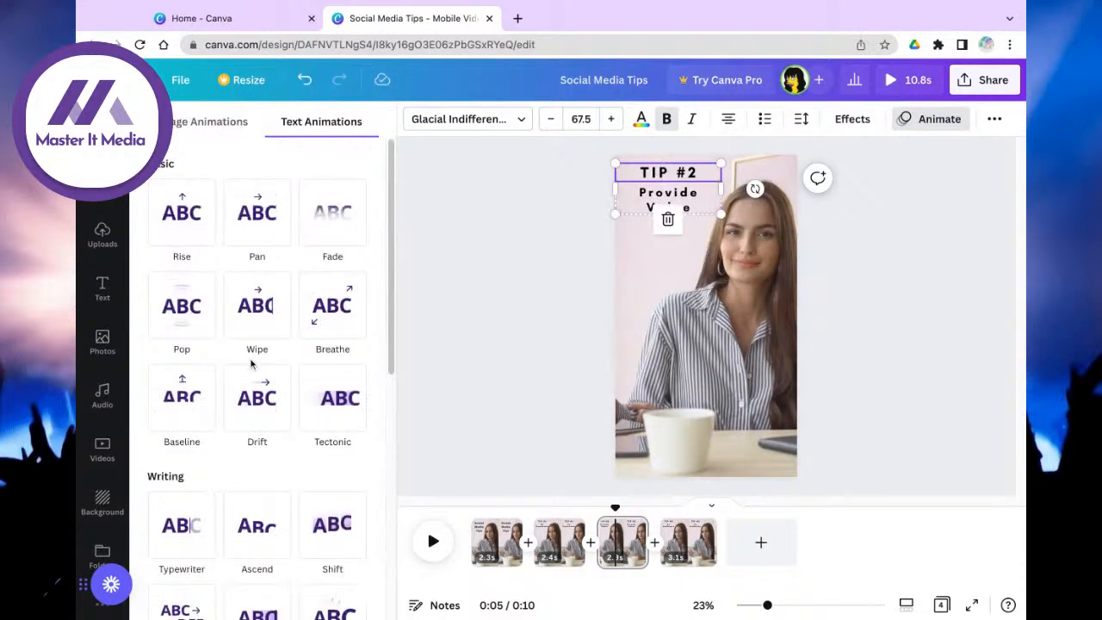
{"action": "left_click", "coordinate": [182, 525]}
Step: Animate the TIP #3 'Be Authentic' text with Tumble and preview the video from the start
{"action": "left_click", "coordinate": [696, 553]}
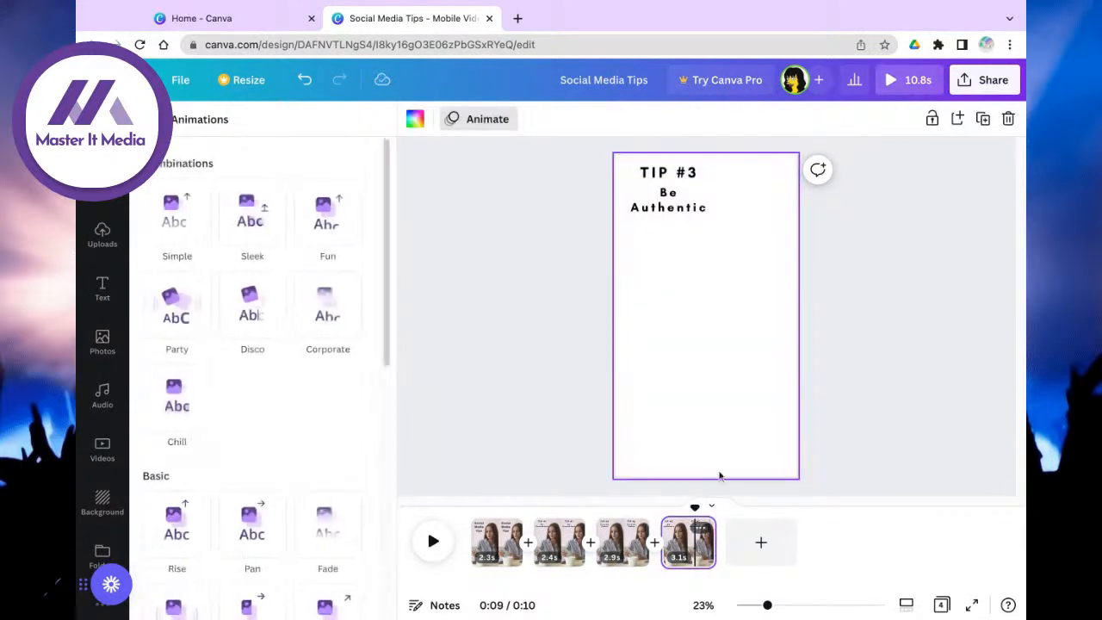
{"action": "left_click", "coordinate": [661, 175]}
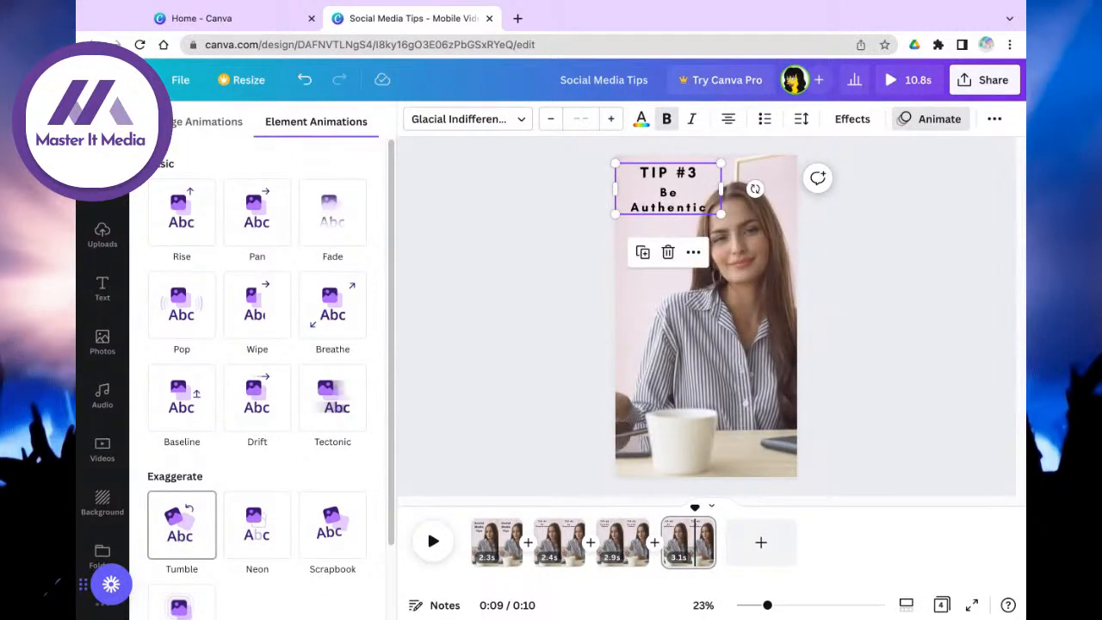
{"action": "left_click", "coordinate": [182, 525]}
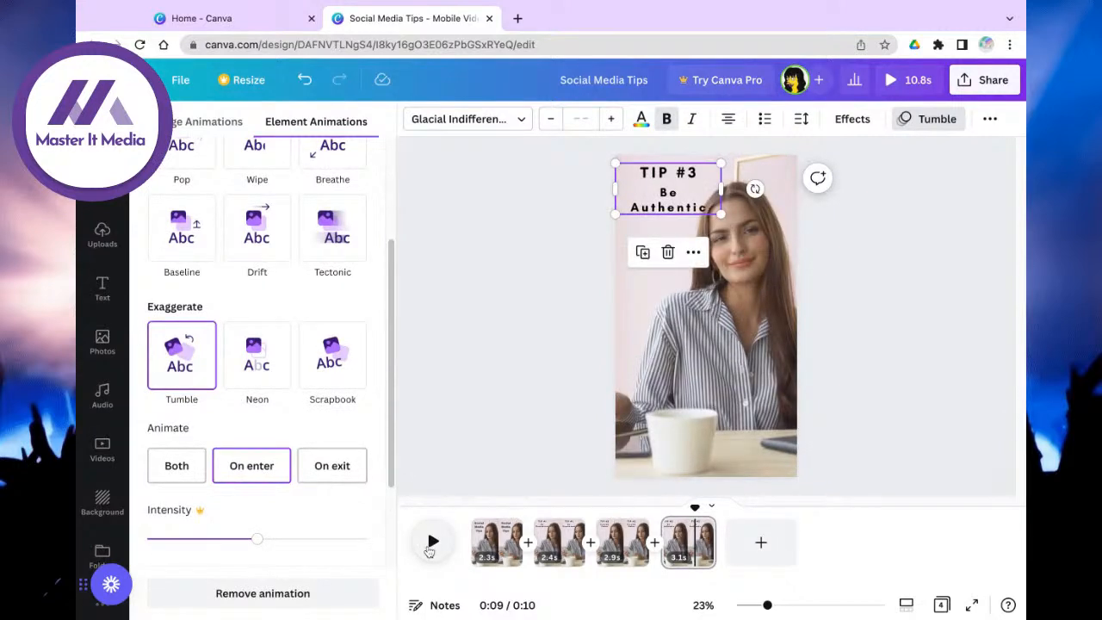
{"action": "left_click", "coordinate": [432, 543]}
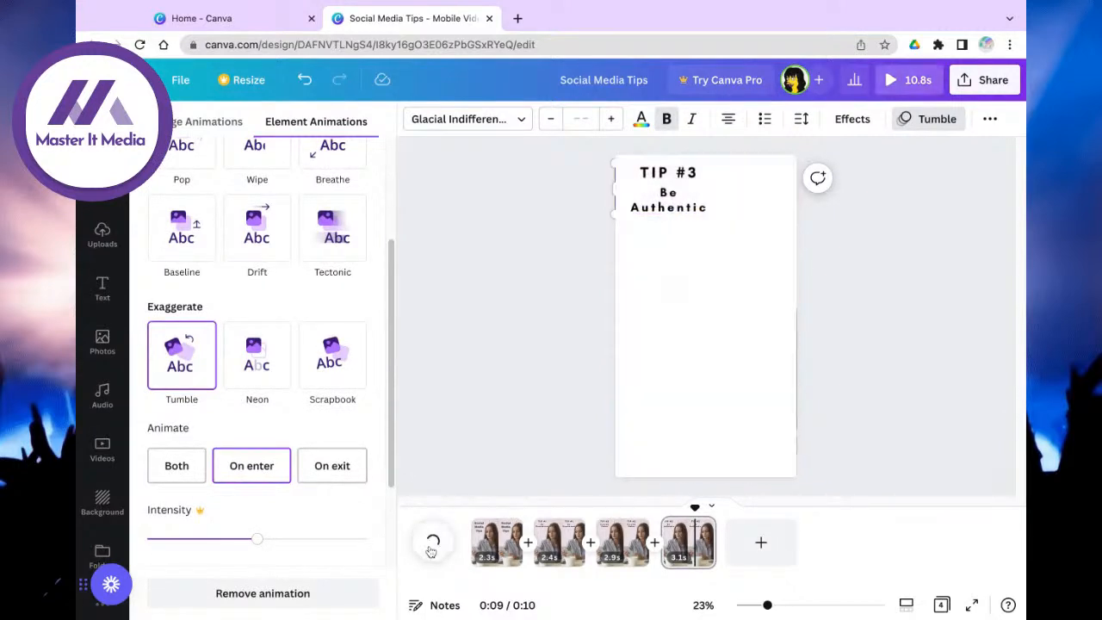
{"action": "left_click", "coordinate": [484, 534]}
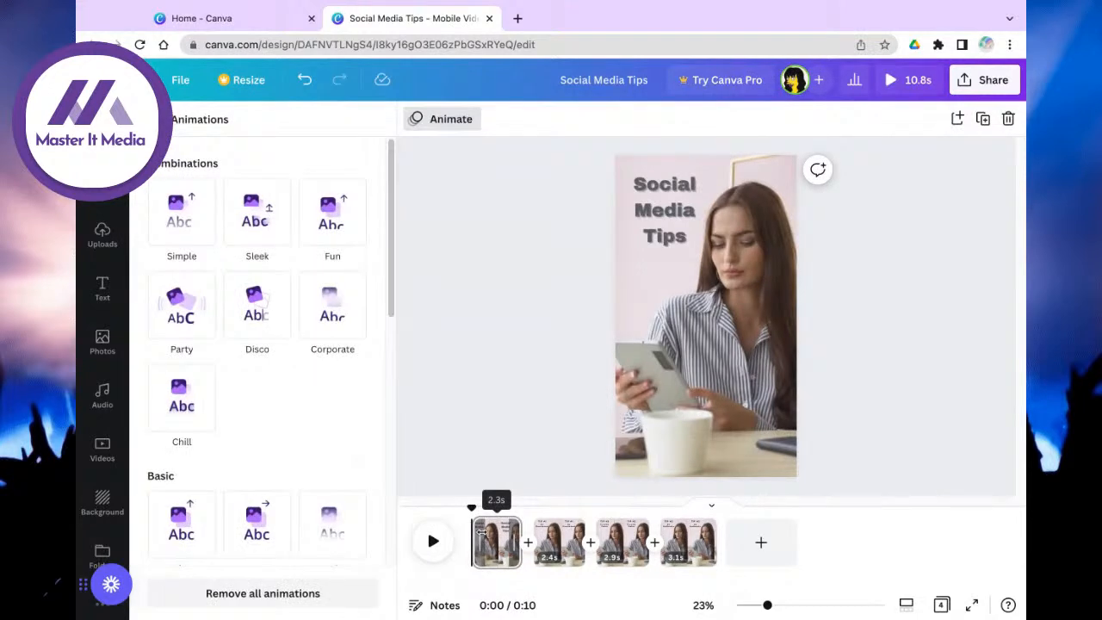
{"action": "left_click", "coordinate": [433, 541]}
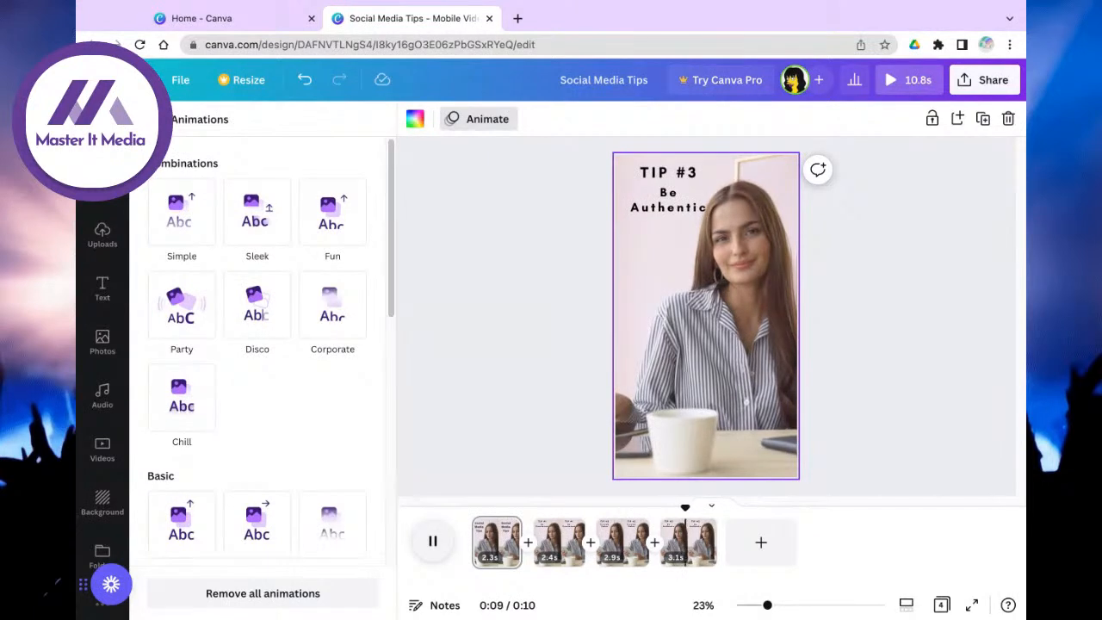
Step: Switch the TIP #1 and TIP #2 texts to the Tumble animation and preview the result
{"action": "left_click", "coordinate": [556, 533]}
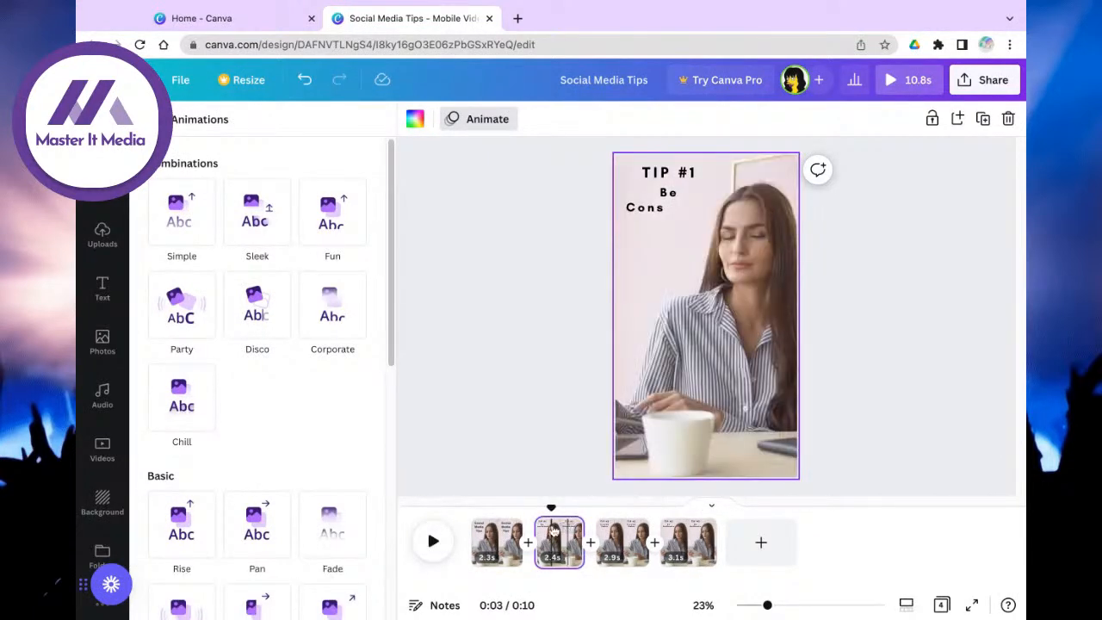
{"action": "left_click", "coordinate": [655, 213]}
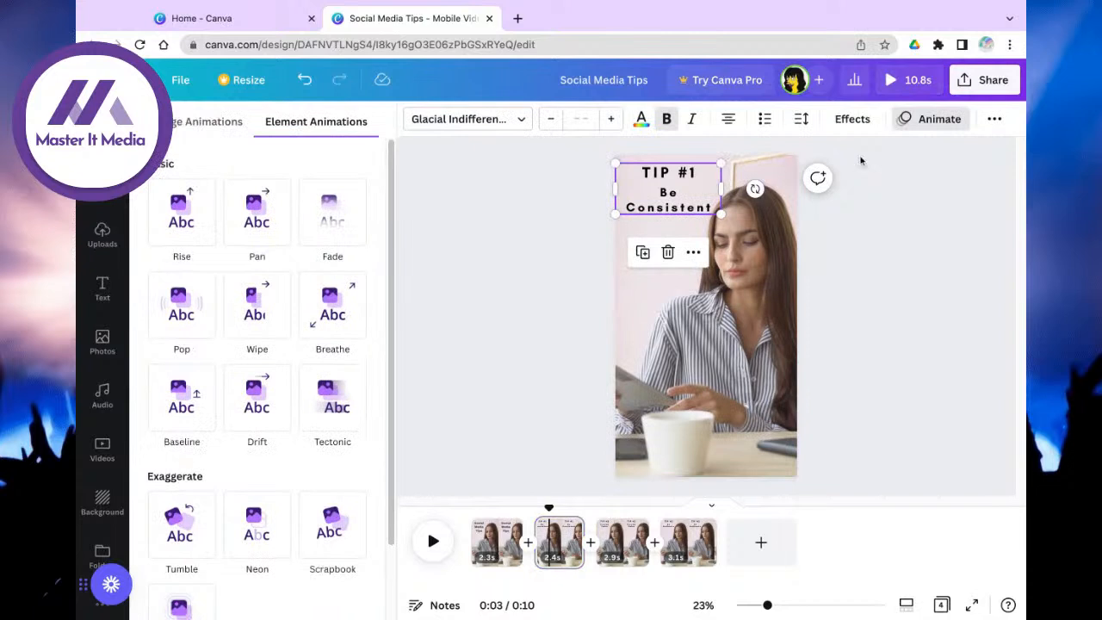
{"action": "left_click", "coordinate": [941, 121]}
{"action": "left_click", "coordinate": [941, 122]}
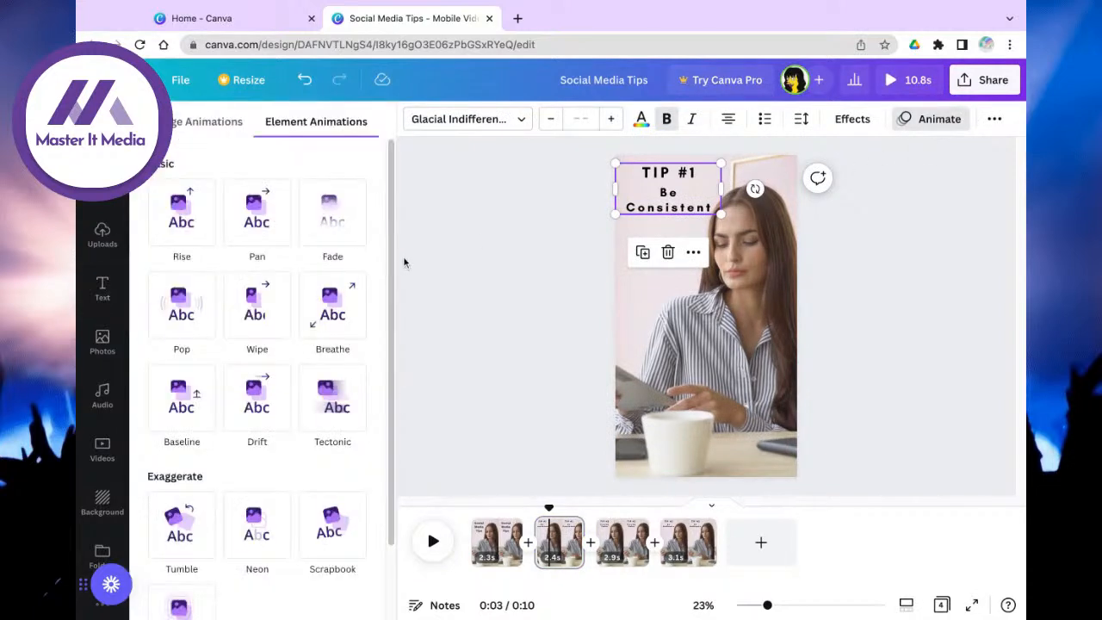
{"action": "left_click", "coordinate": [176, 538]}
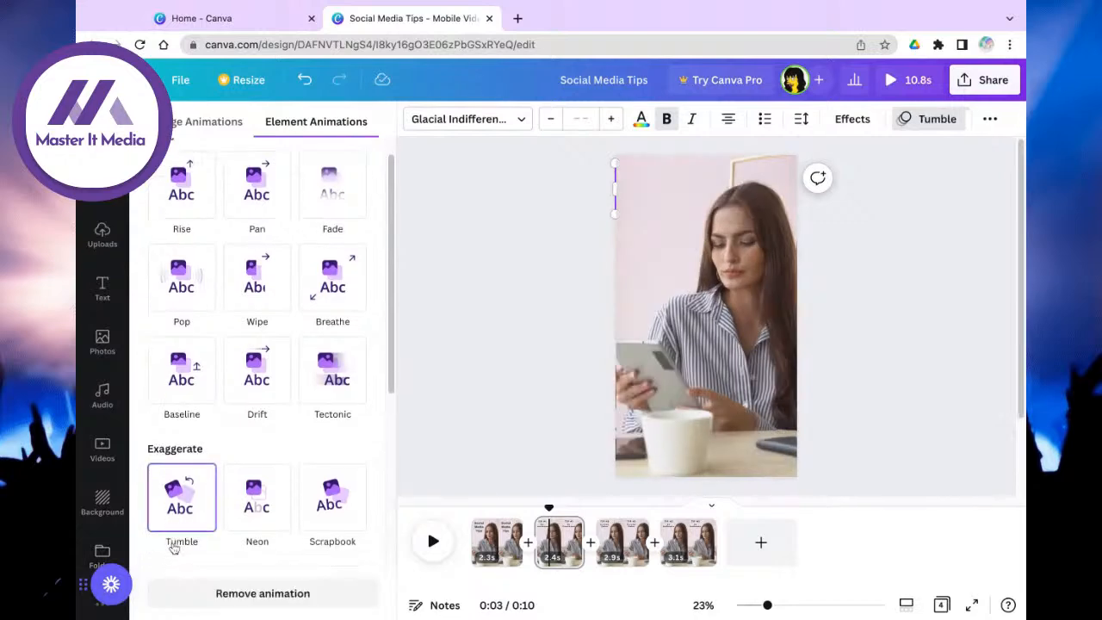
{"action": "left_click", "coordinate": [622, 542]}
{"action": "left_click", "coordinate": [679, 172]}
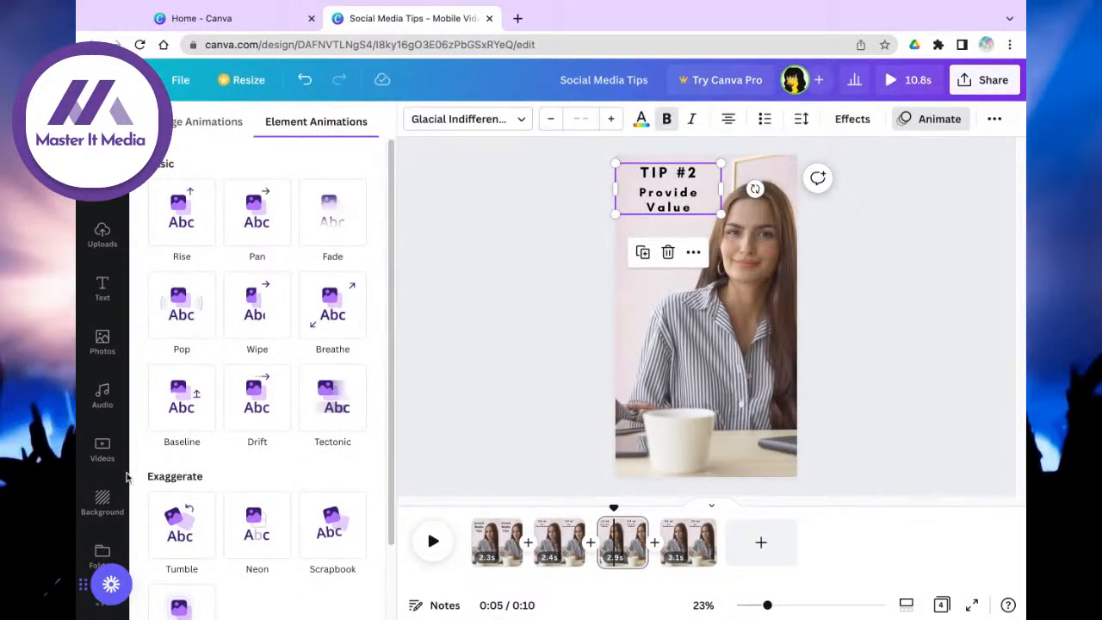
{"action": "left_click", "coordinate": [165, 521]}
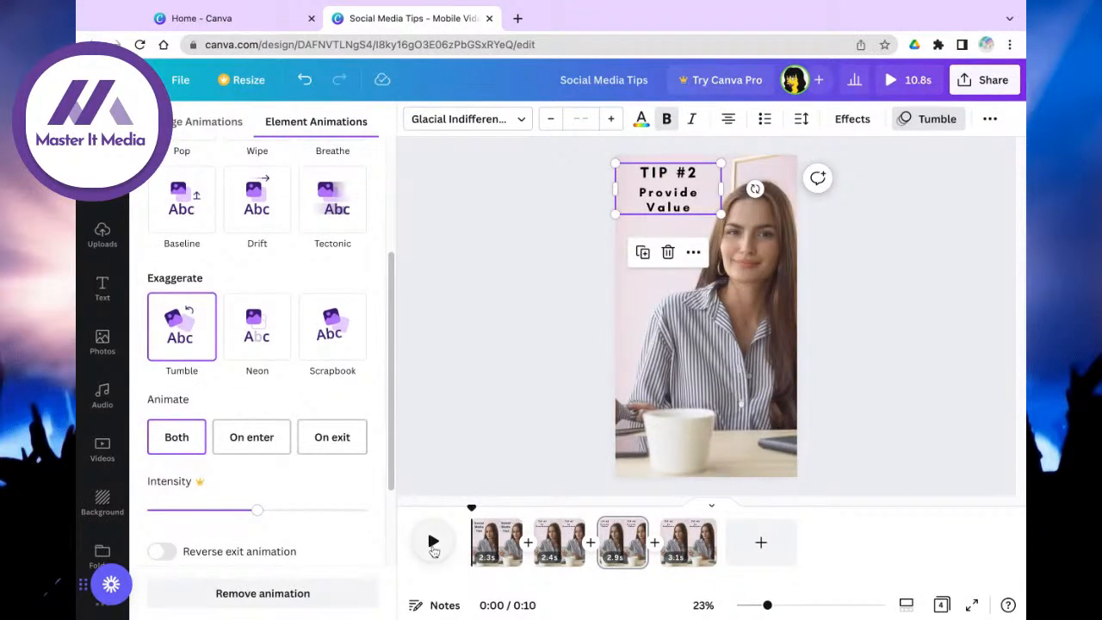
{"action": "left_click", "coordinate": [433, 543]}
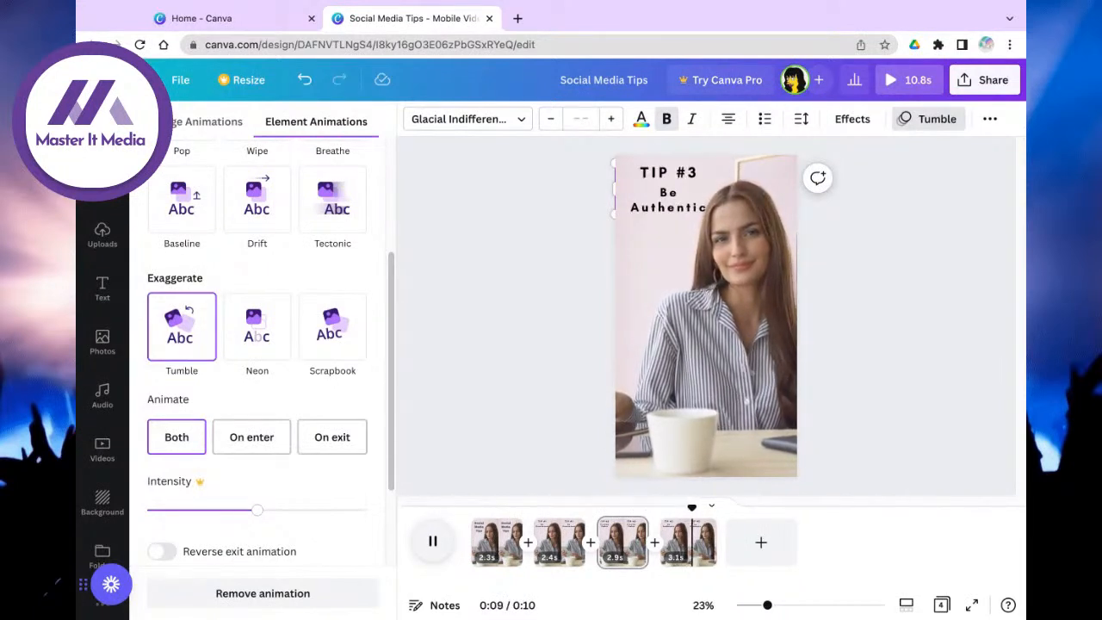
{"action": "left_click", "coordinate": [554, 540]}
{"action": "left_click", "coordinate": [650, 191]}
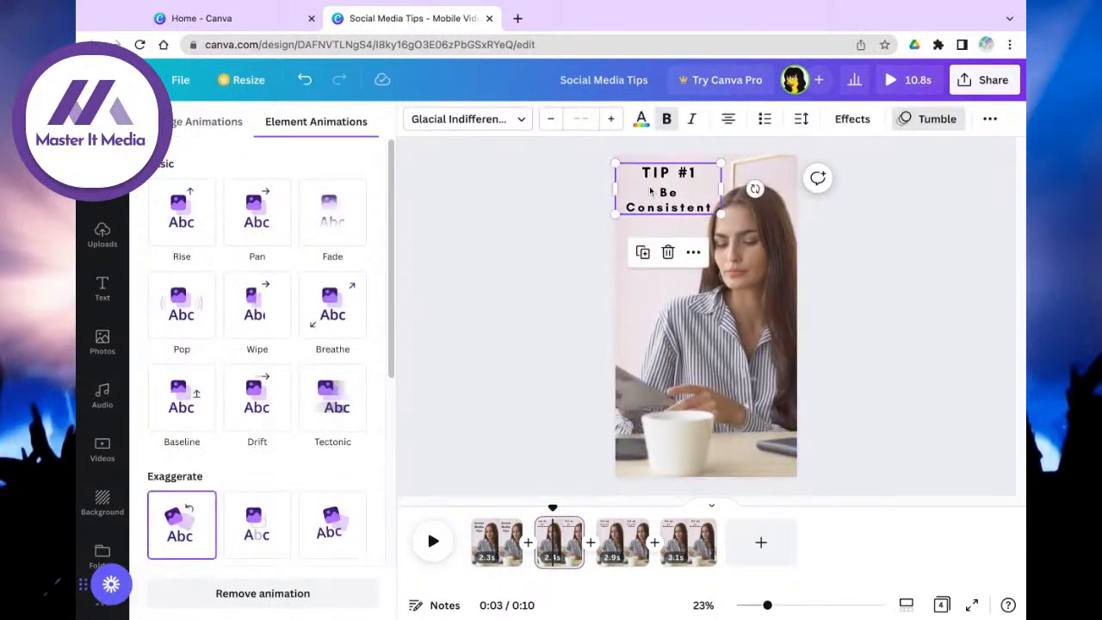
Step: After trying several colours, make the tip text pink and apply it to all pages
{"action": "left_click", "coordinate": [852, 119]}
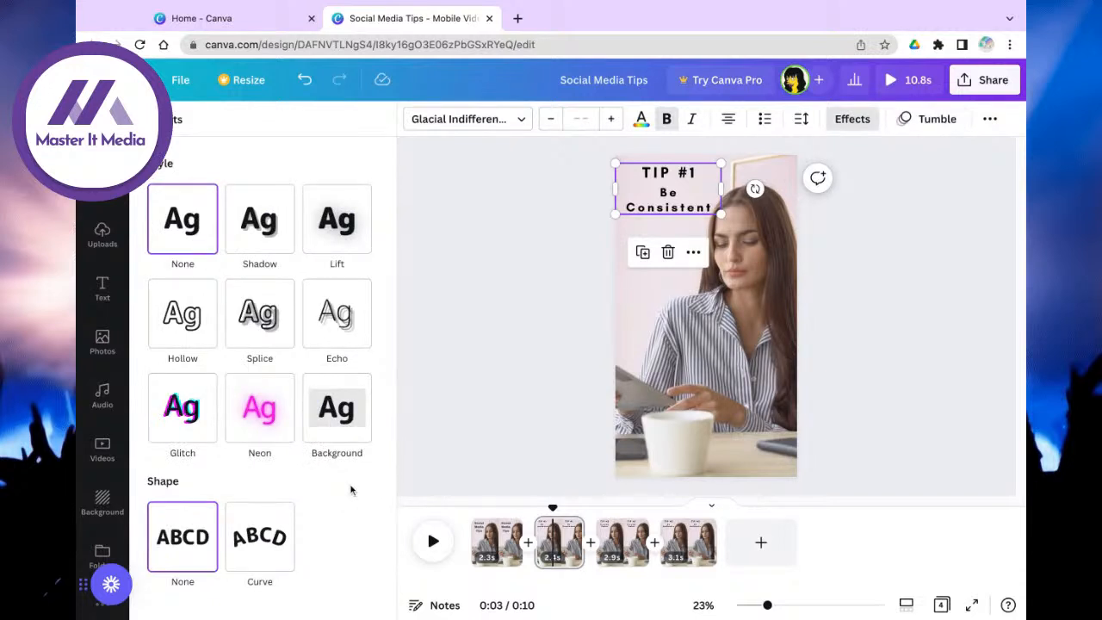
{"action": "left_click", "coordinate": [638, 128]}
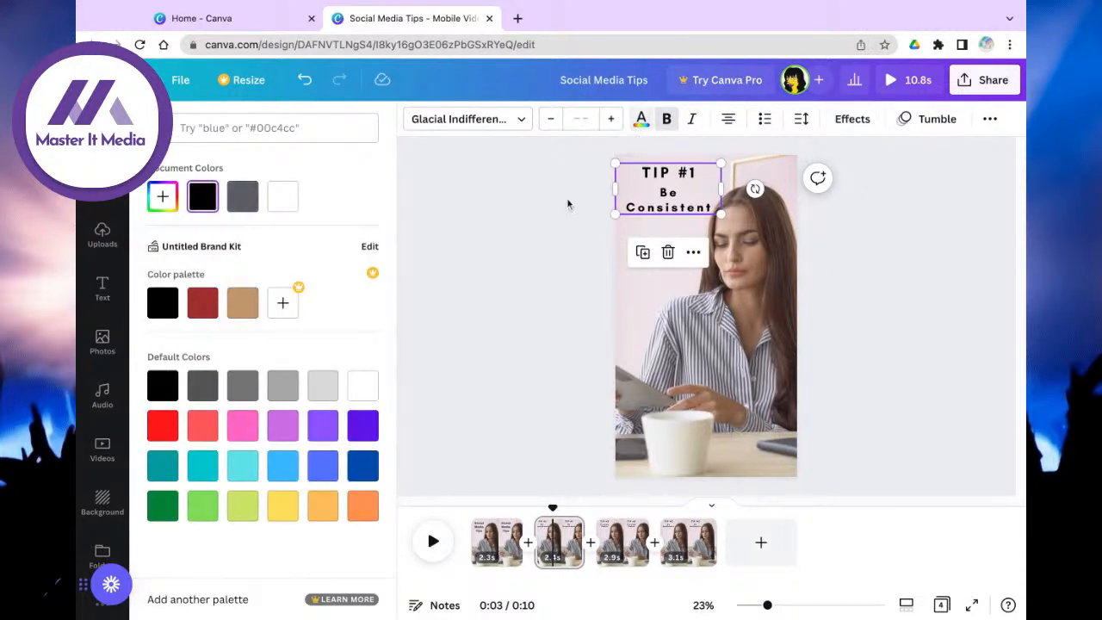
{"action": "left_click", "coordinate": [237, 429]}
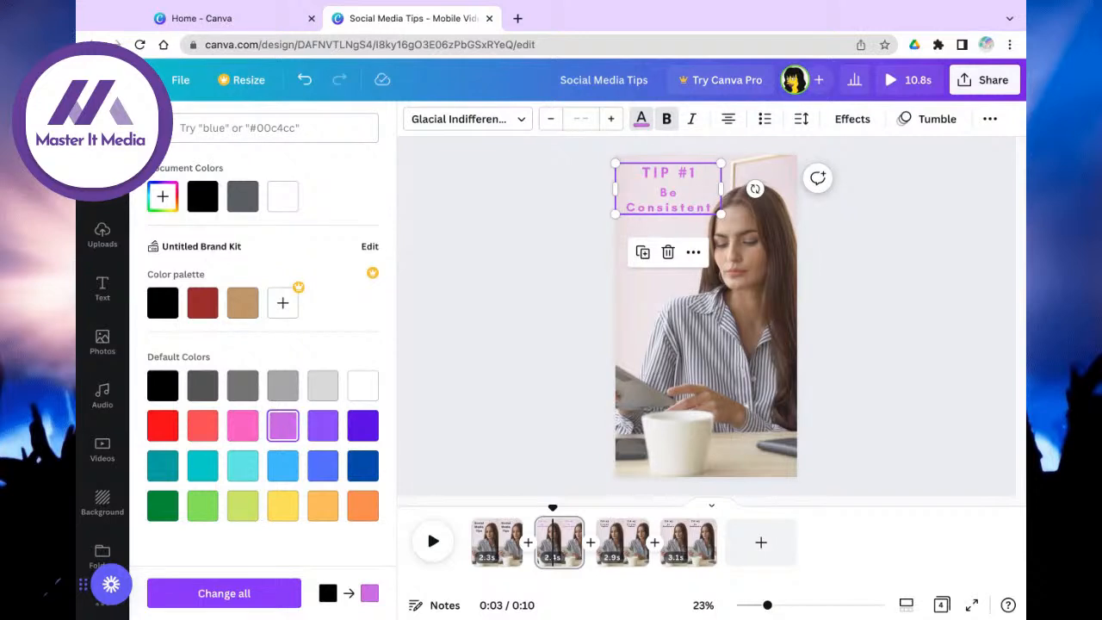
{"action": "left_click", "coordinate": [333, 431]}
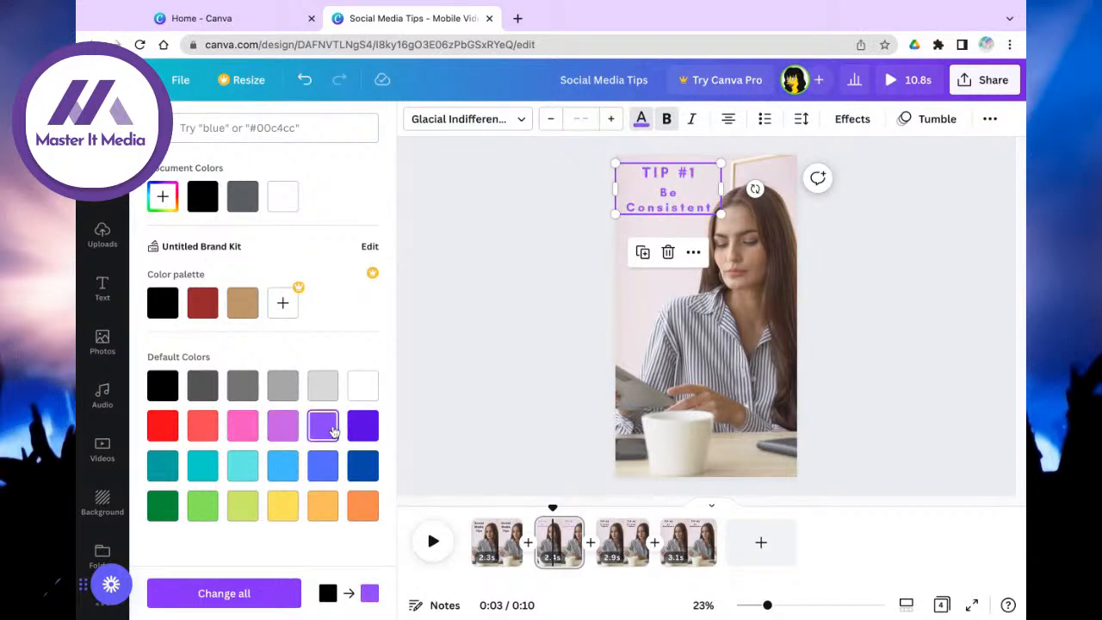
{"action": "left_click", "coordinate": [359, 476]}
{"action": "left_click", "coordinate": [325, 478]}
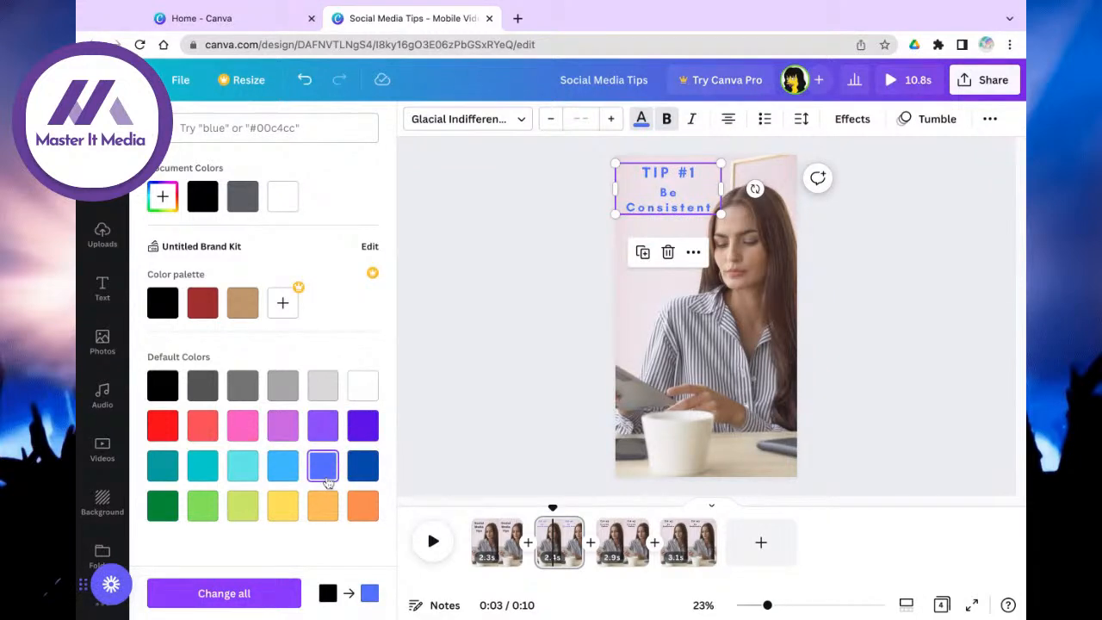
{"action": "left_click", "coordinate": [283, 436]}
{"action": "left_click", "coordinate": [243, 426]}
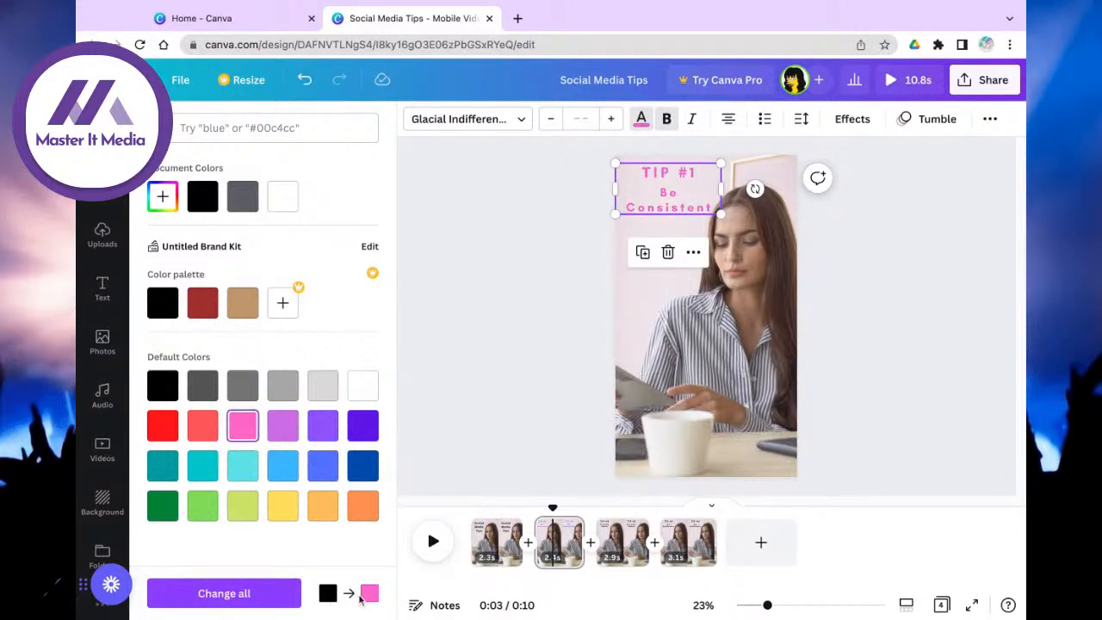
{"action": "left_click", "coordinate": [248, 594]}
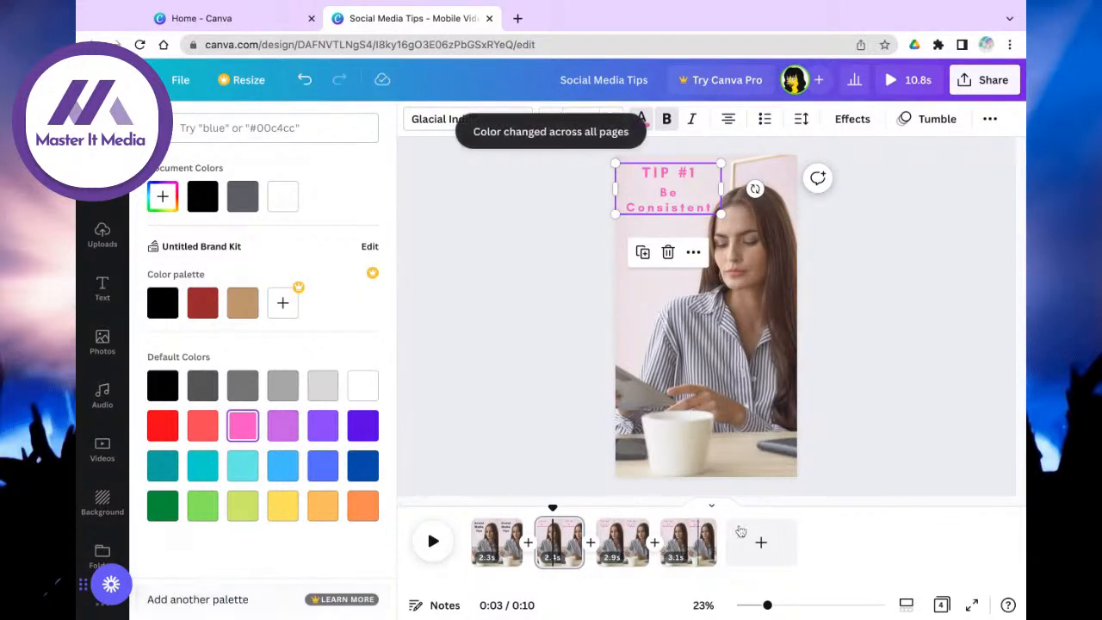
Step: Check the pink text on the TIP #2 and TIP #3 pages and play the video from the start
{"action": "left_click", "coordinate": [621, 542]}
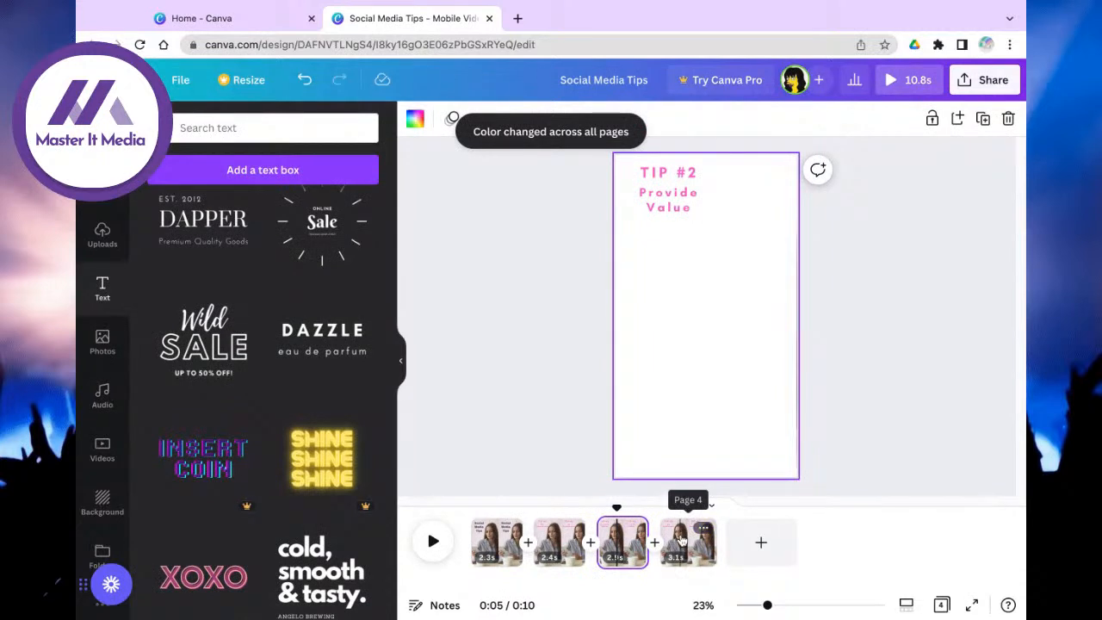
{"action": "left_click", "coordinate": [680, 541]}
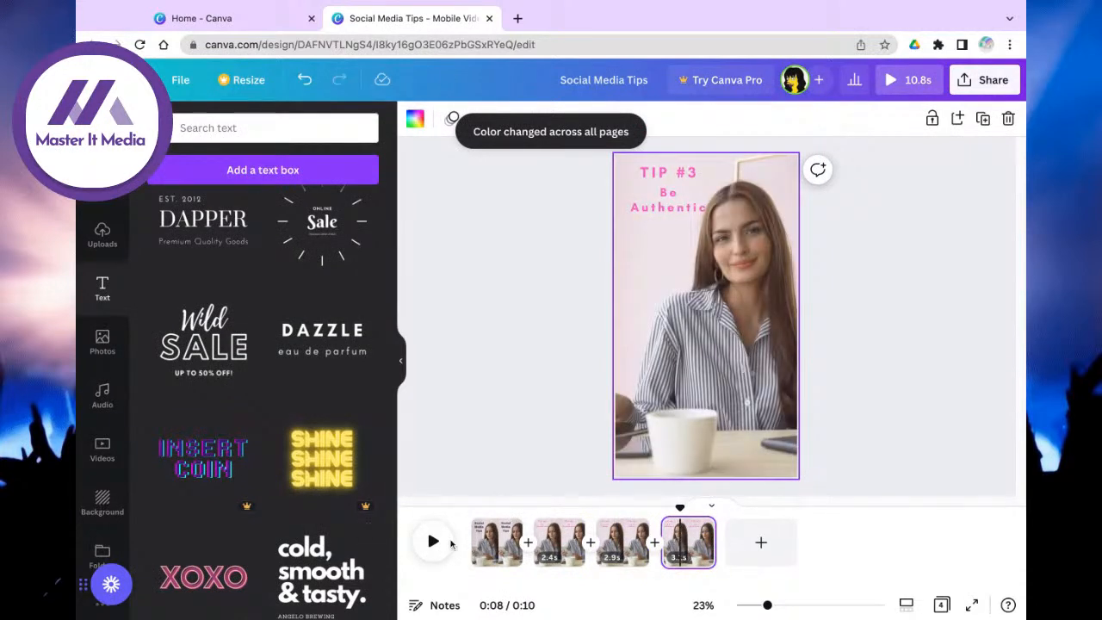
{"action": "left_click", "coordinate": [475, 540]}
{"action": "left_click", "coordinate": [432, 541]}
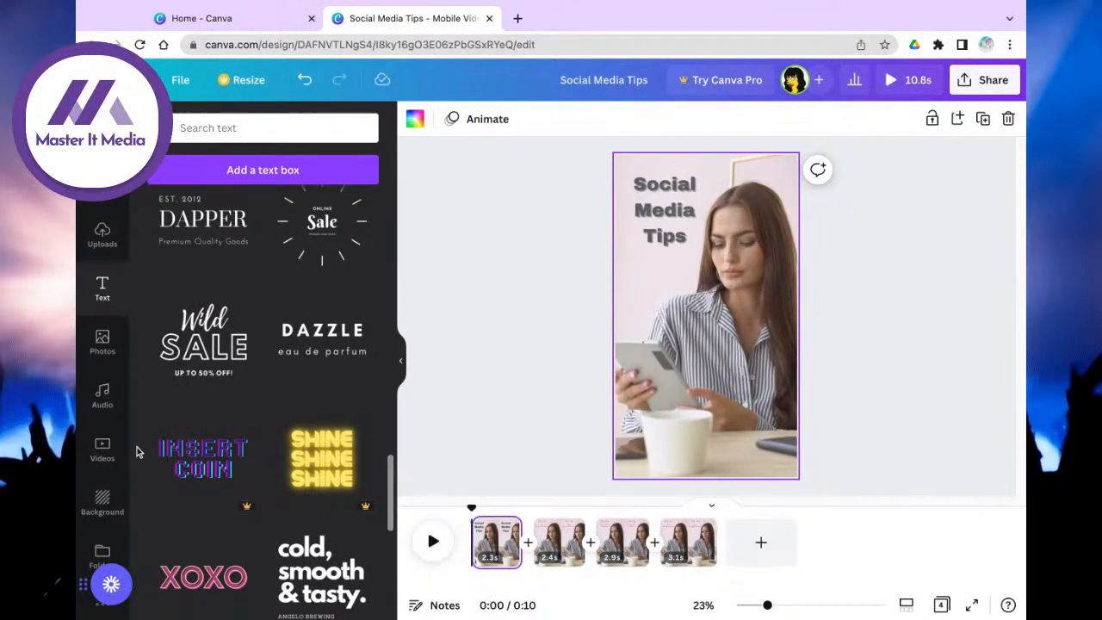
Step: Add the uploaded Espresso logo, shrink it and place it on the white coffee cup
{"action": "left_click", "coordinate": [101, 235]}
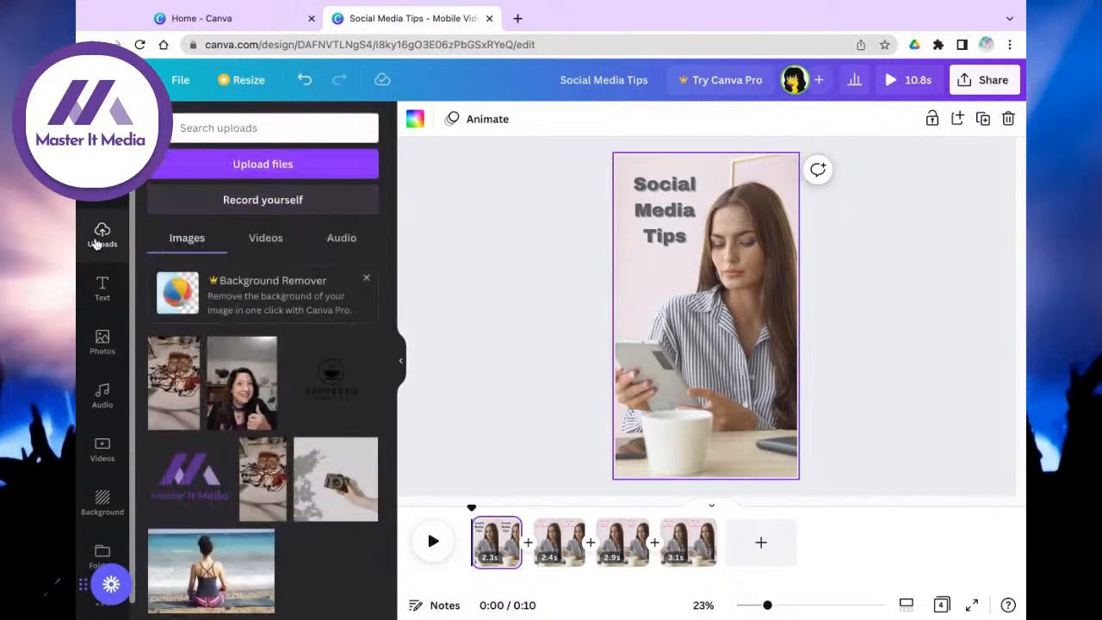
{"action": "left_click", "coordinate": [354, 373]}
{"action": "left_click_drag", "start_coordinate": [756, 266], "coordinate": [723, 299]}
{"action": "left_click_drag", "start_coordinate": [686, 331], "coordinate": [676, 448]}
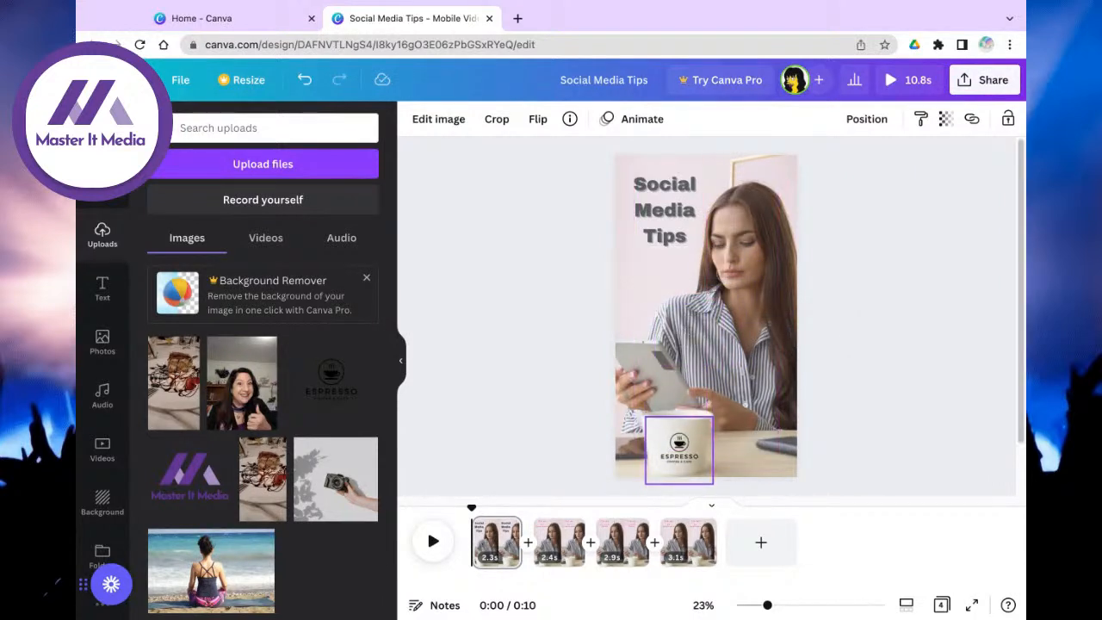
{"action": "left_click", "coordinate": [870, 443]}
Step: Preview the video and check the Espresso logo on the title, TIP #1, TIP #2 and TIP #3 pages
{"action": "left_click", "coordinate": [435, 555]}
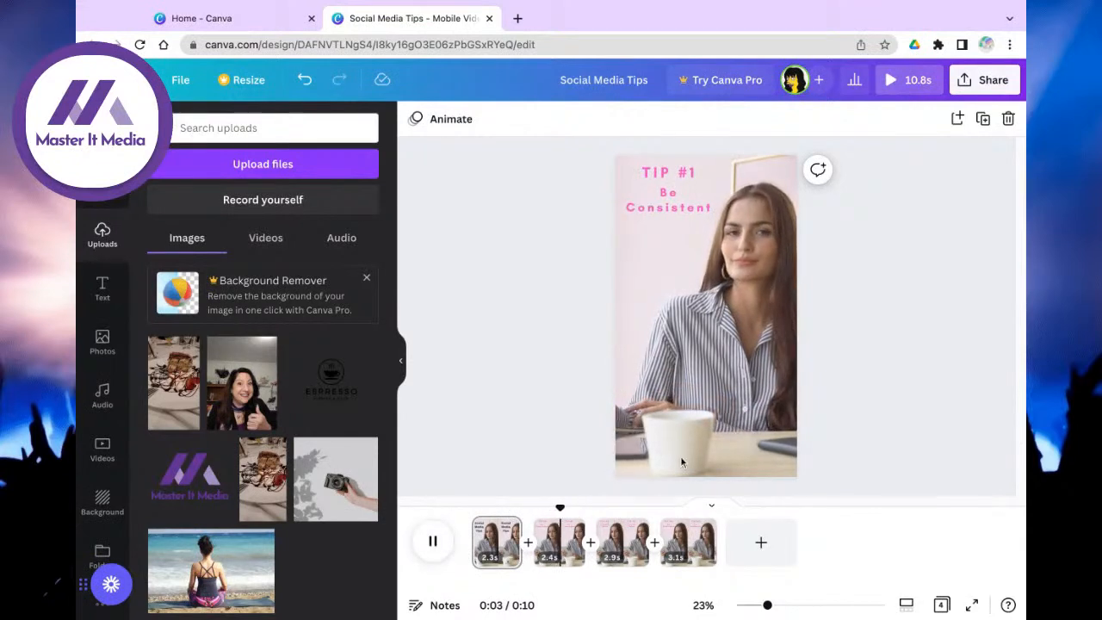
{"action": "left_click", "coordinate": [555, 551]}
{"action": "left_click", "coordinate": [499, 550]}
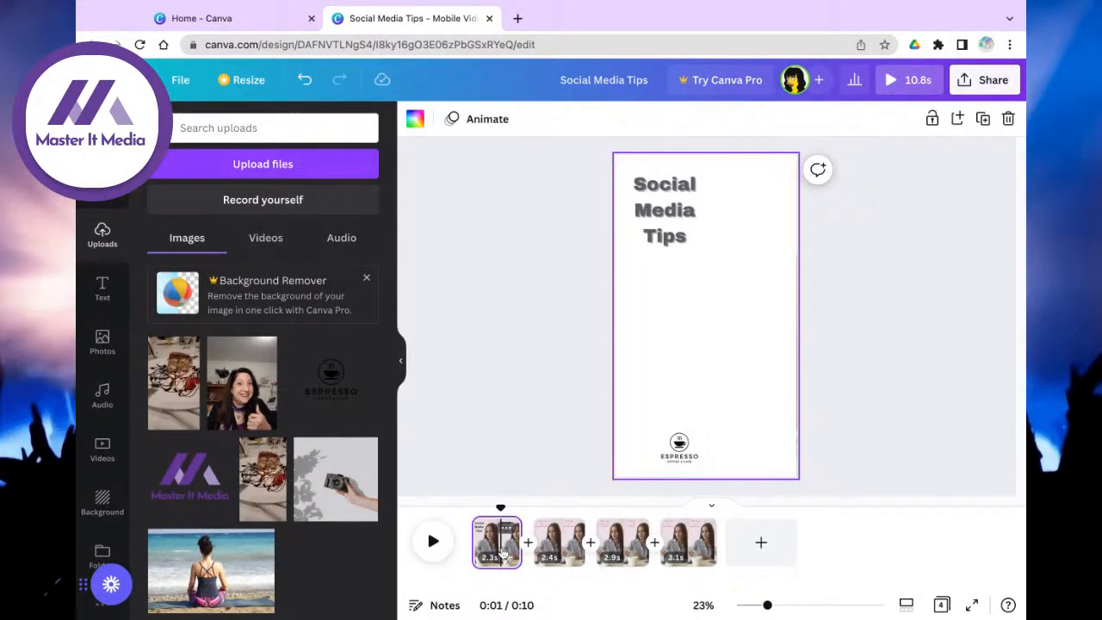
{"action": "left_click", "coordinate": [674, 457]}
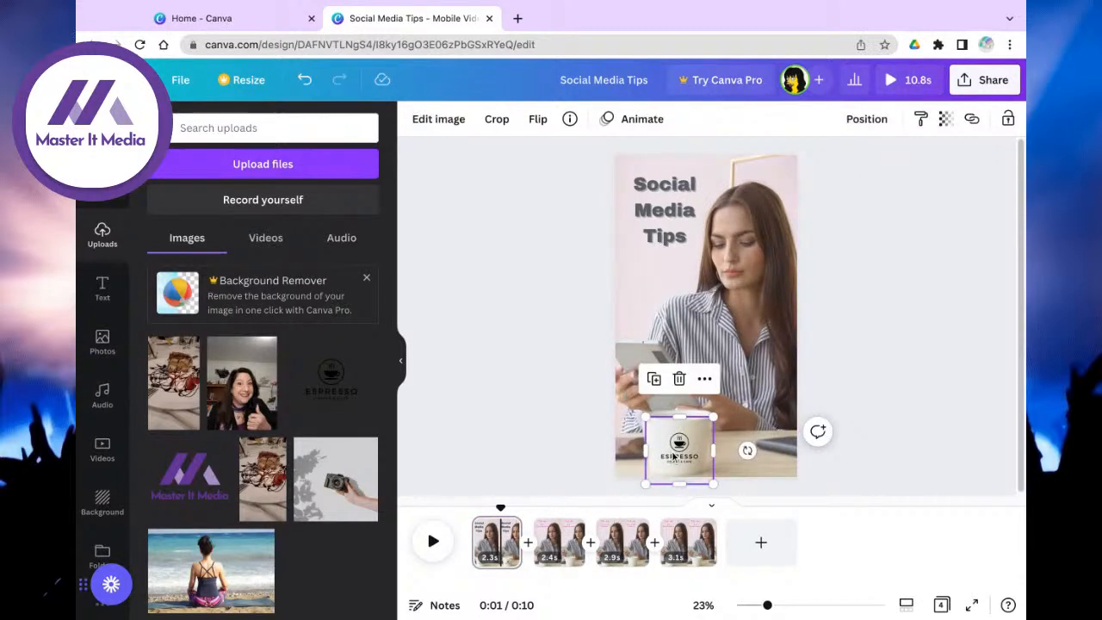
{"action": "left_click", "coordinate": [558, 532]}
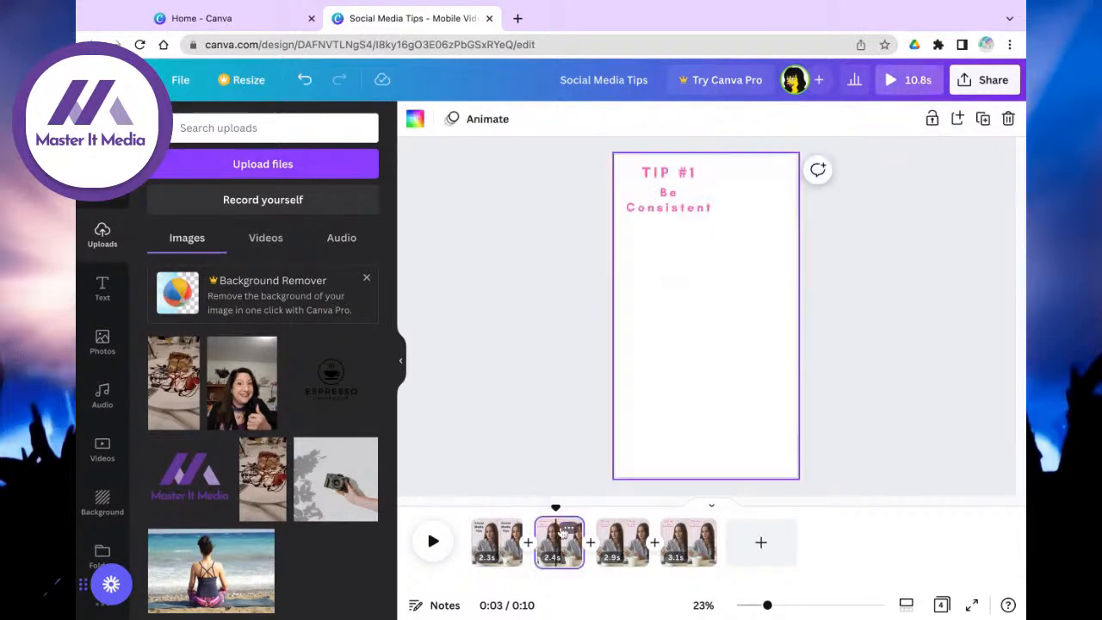
{"action": "left_click", "coordinate": [700, 445]}
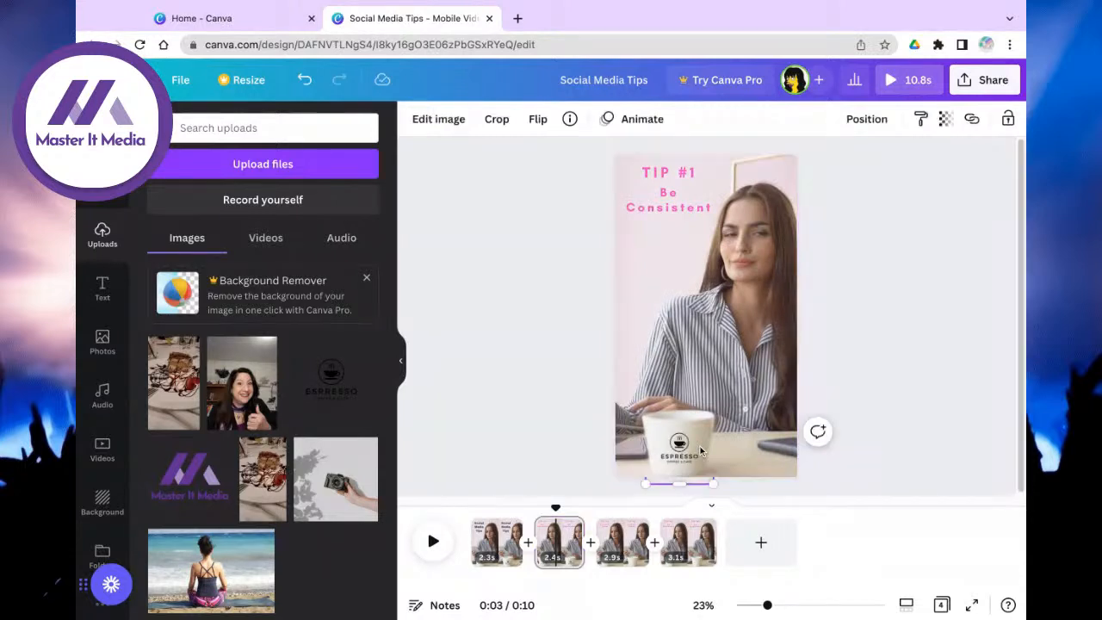
{"action": "left_click", "coordinate": [626, 533]}
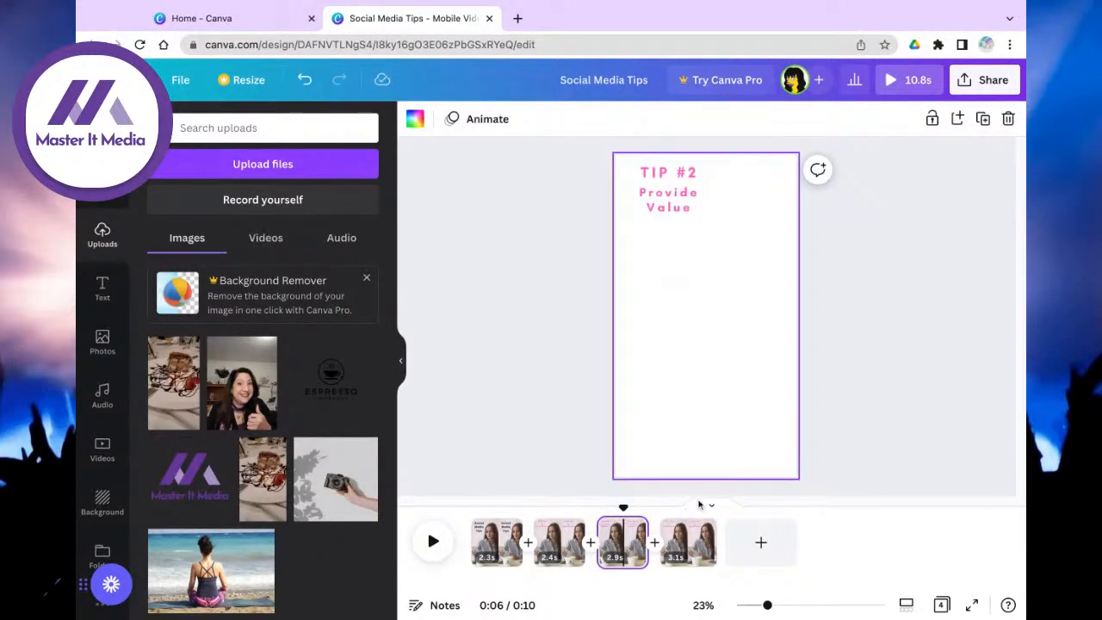
{"action": "left_click", "coordinate": [684, 426]}
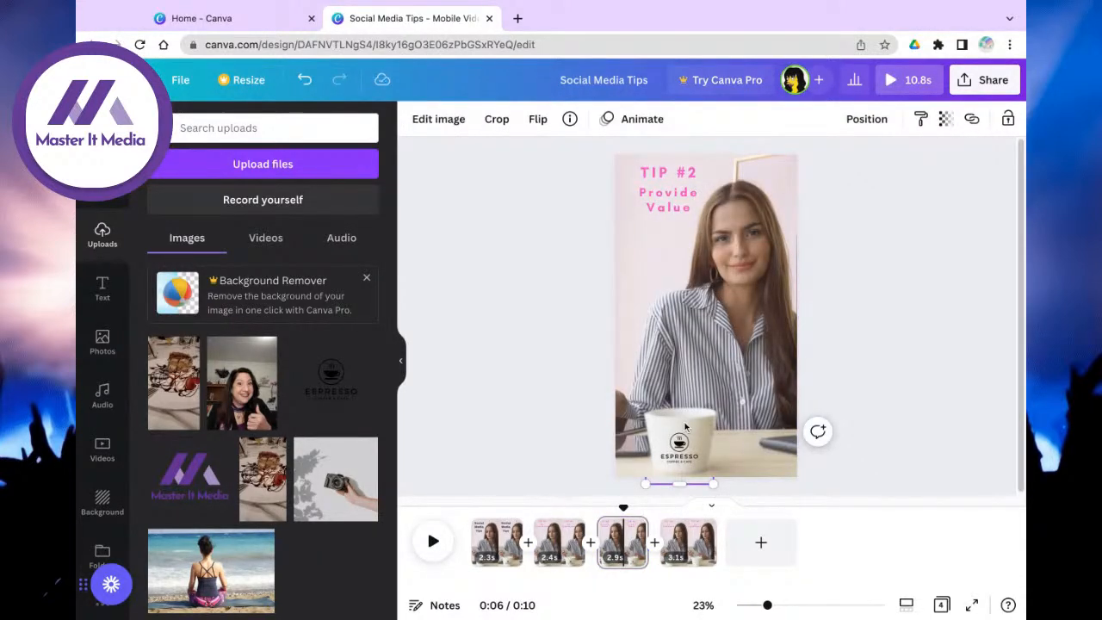
{"action": "left_click", "coordinate": [680, 531]}
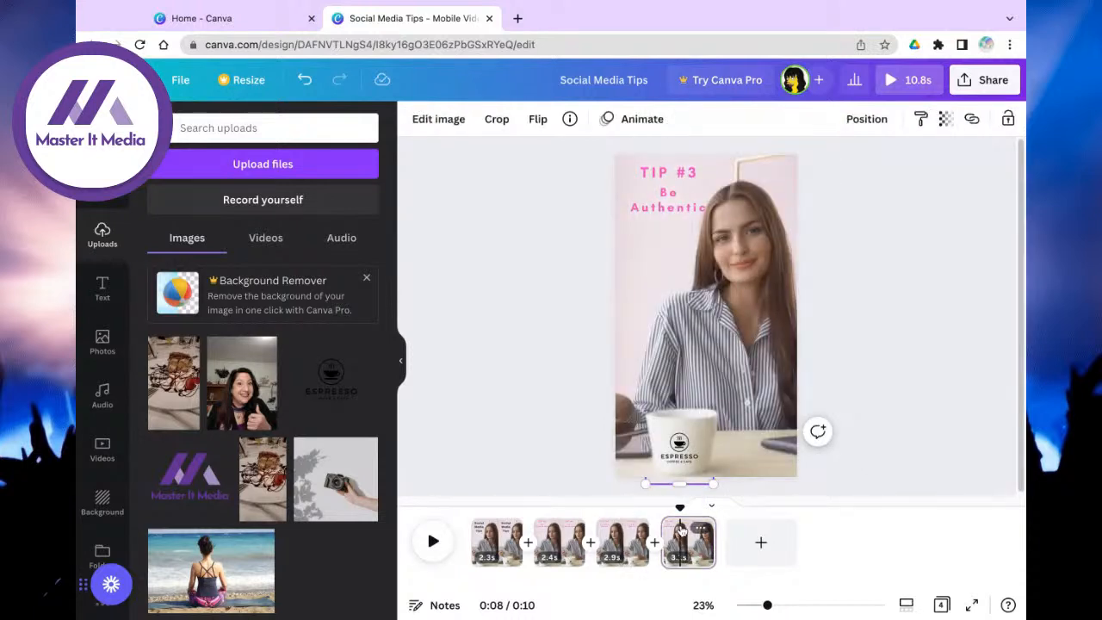
{"action": "left_click", "coordinate": [472, 542]}
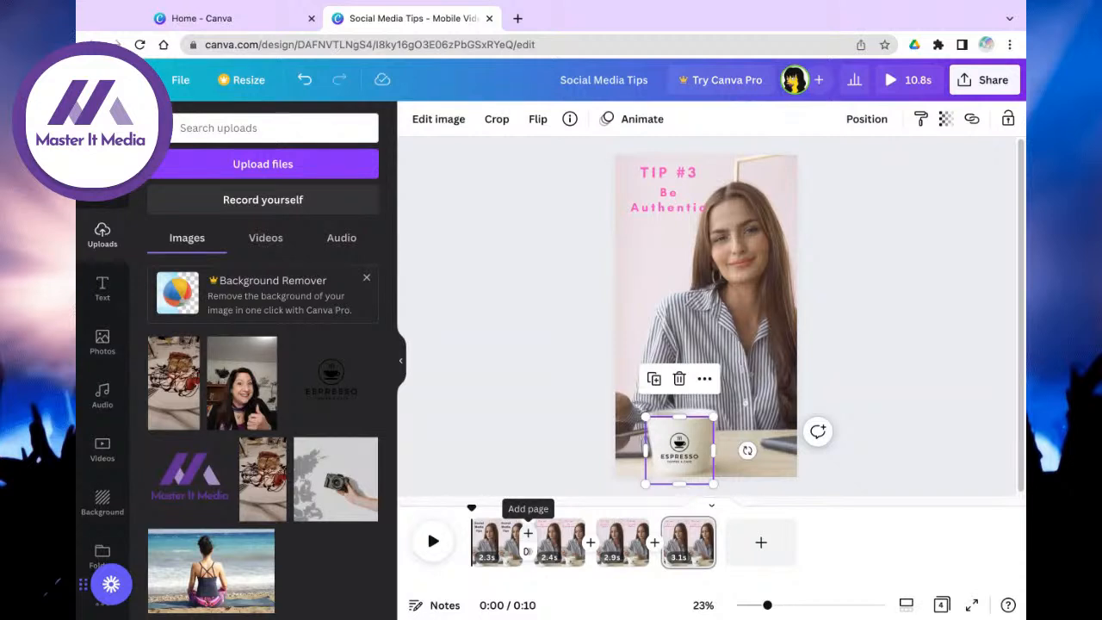
Step: Insert a new second page and place the uploaded thumbs-up talking-head clip on it
{"action": "left_click", "coordinate": [527, 533]}
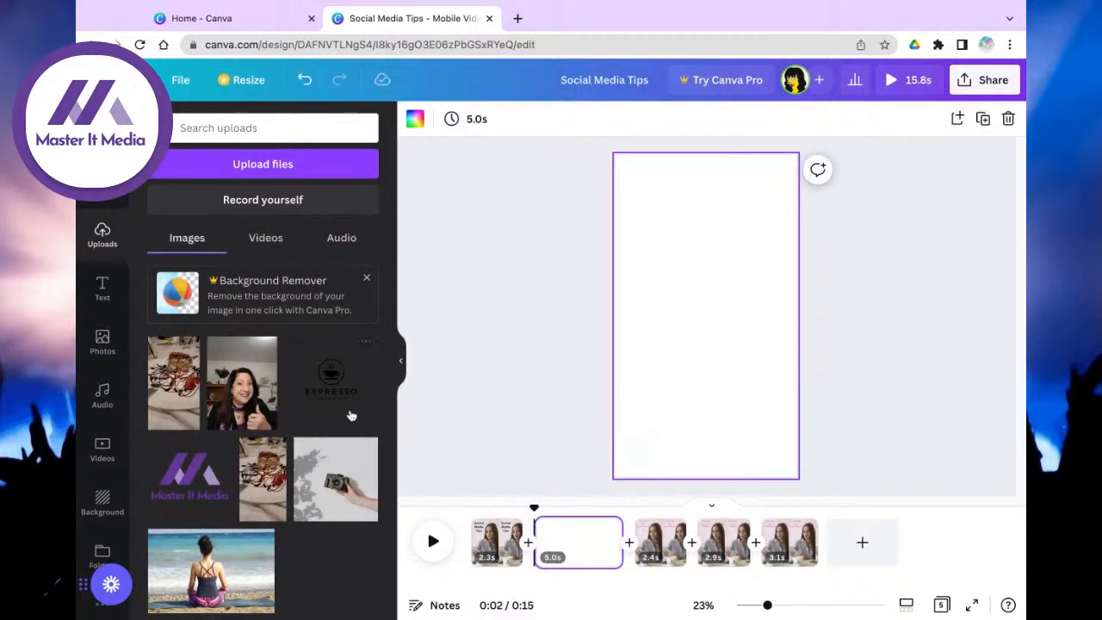
{"action": "left_click", "coordinate": [243, 382]}
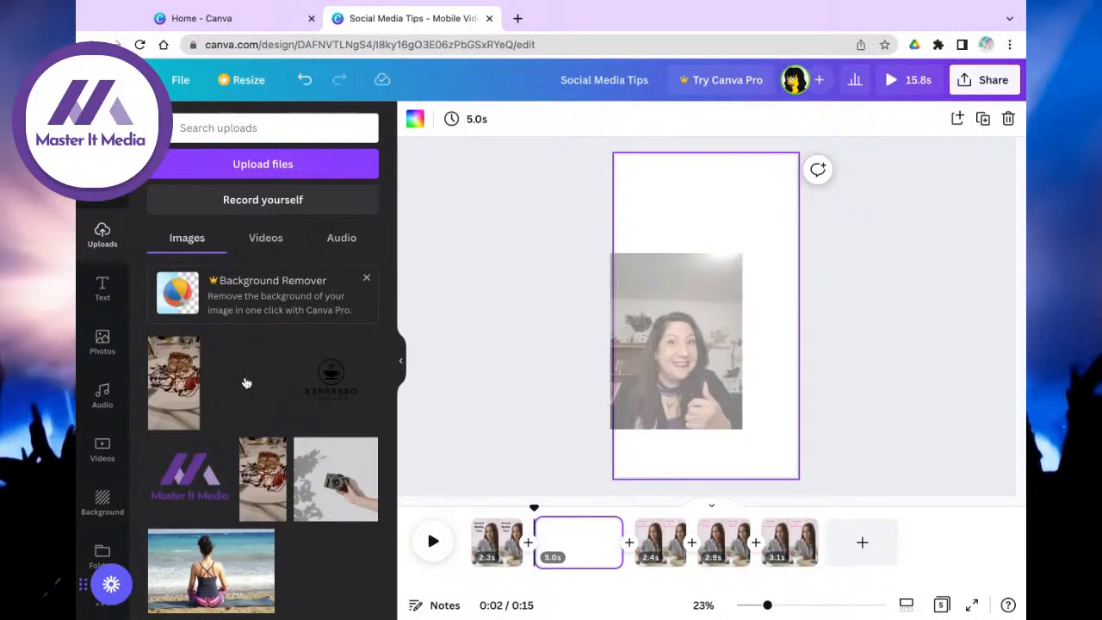
{"action": "key", "text": "Delete"}
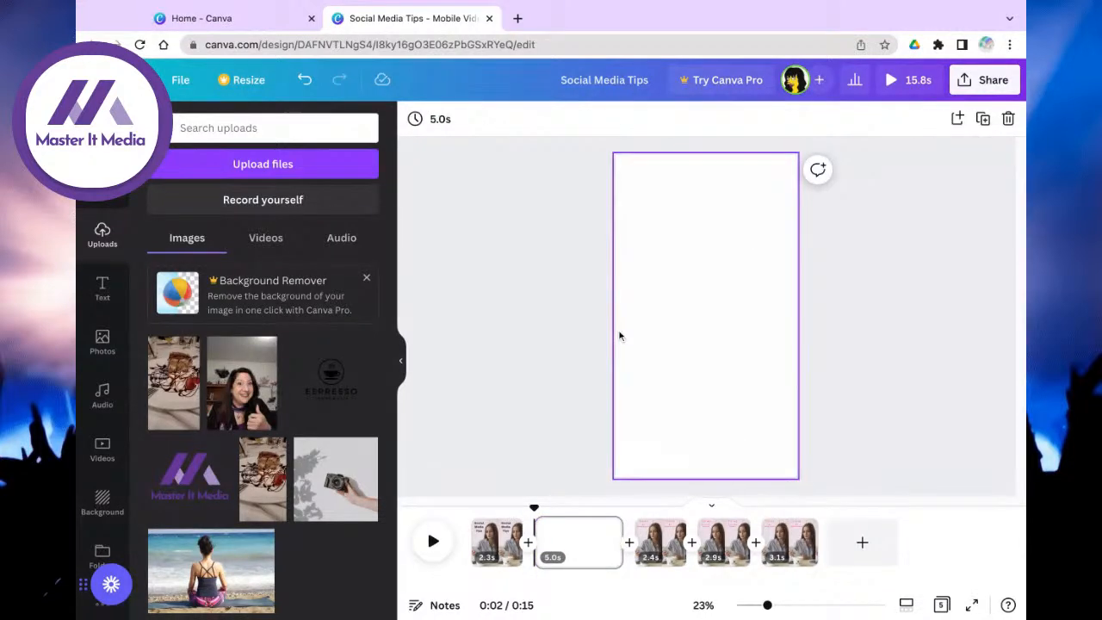
{"action": "left_click", "coordinate": [232, 367]}
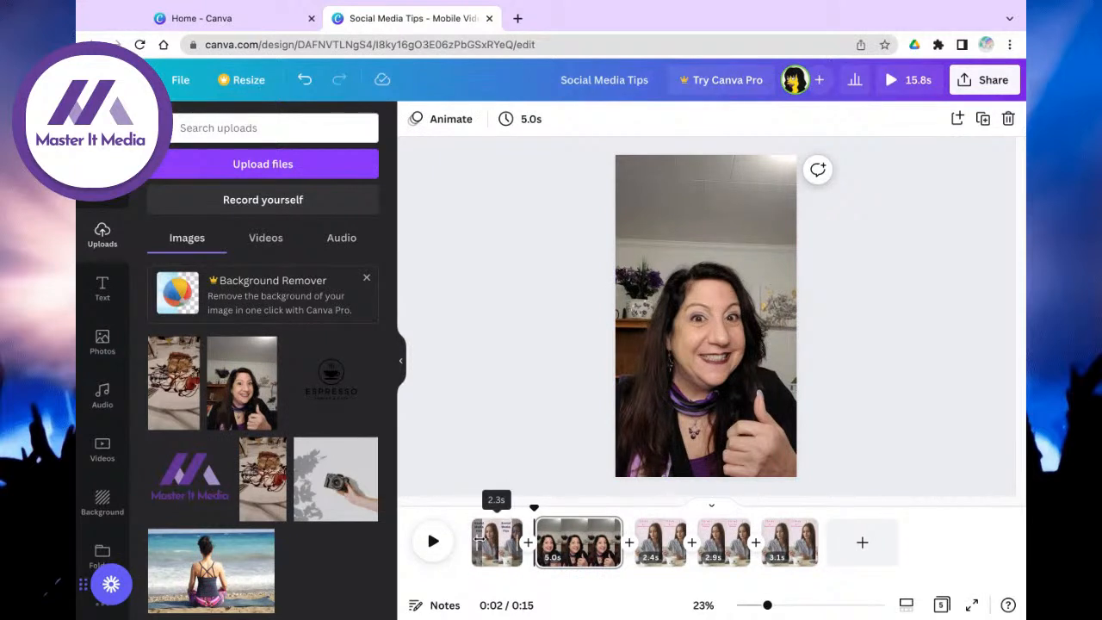
Step: Preview the video from page 1, then bring up the talking-head page's options
{"action": "left_click", "coordinate": [479, 538]}
{"action": "left_click", "coordinate": [435, 556]}
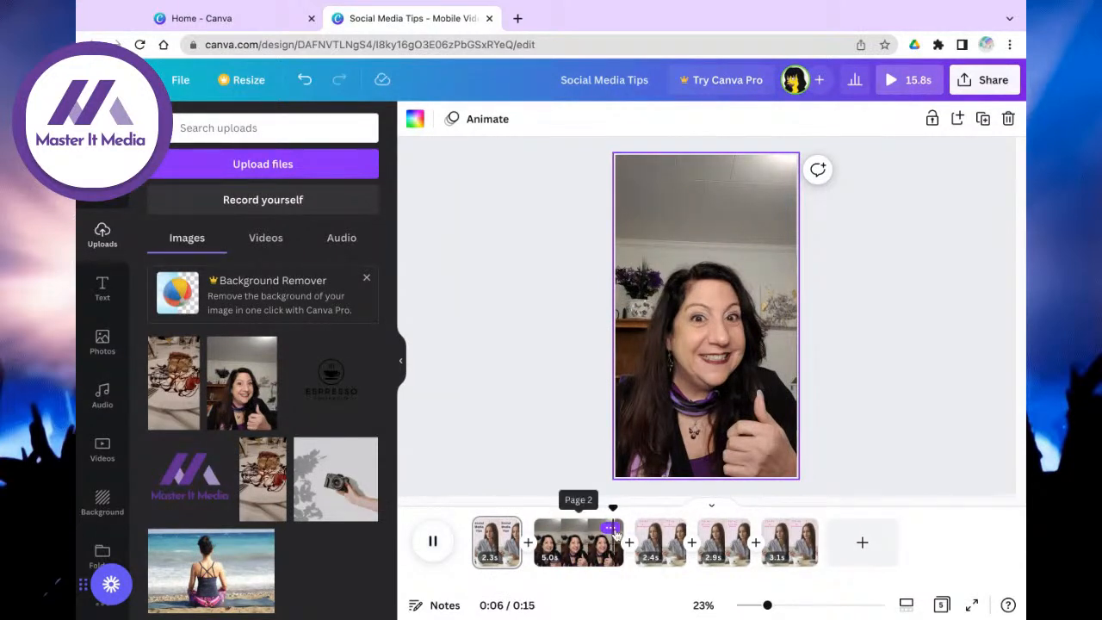
{"action": "left_click", "coordinate": [609, 527]}
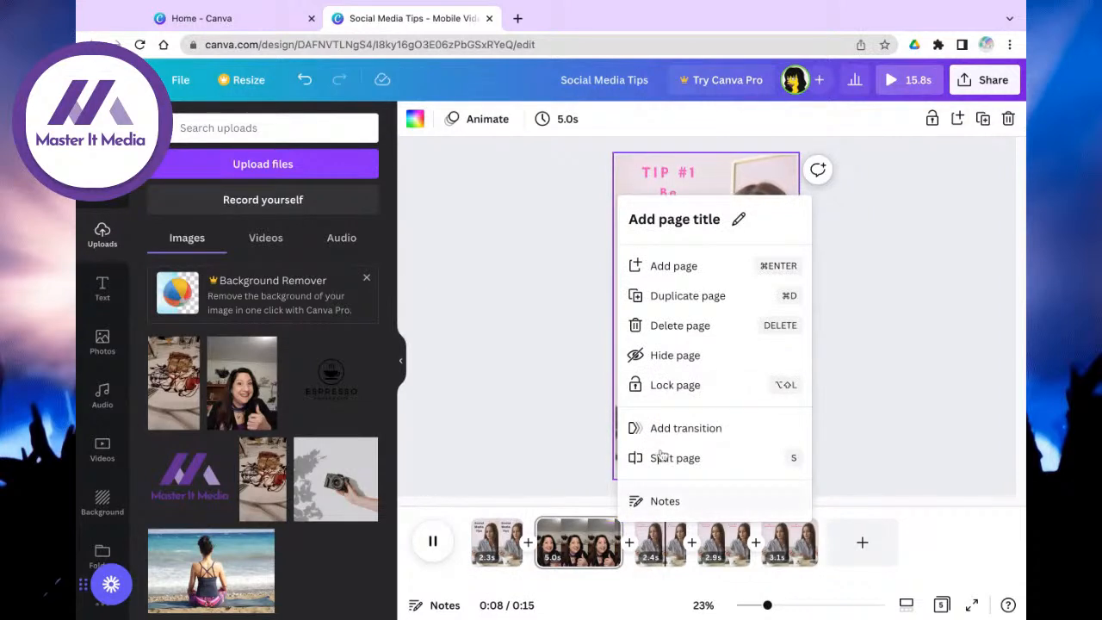
Step: Remove the talking-head page and append a blank 5-second fifth page after TIP #3
{"action": "left_click", "coordinate": [673, 328]}
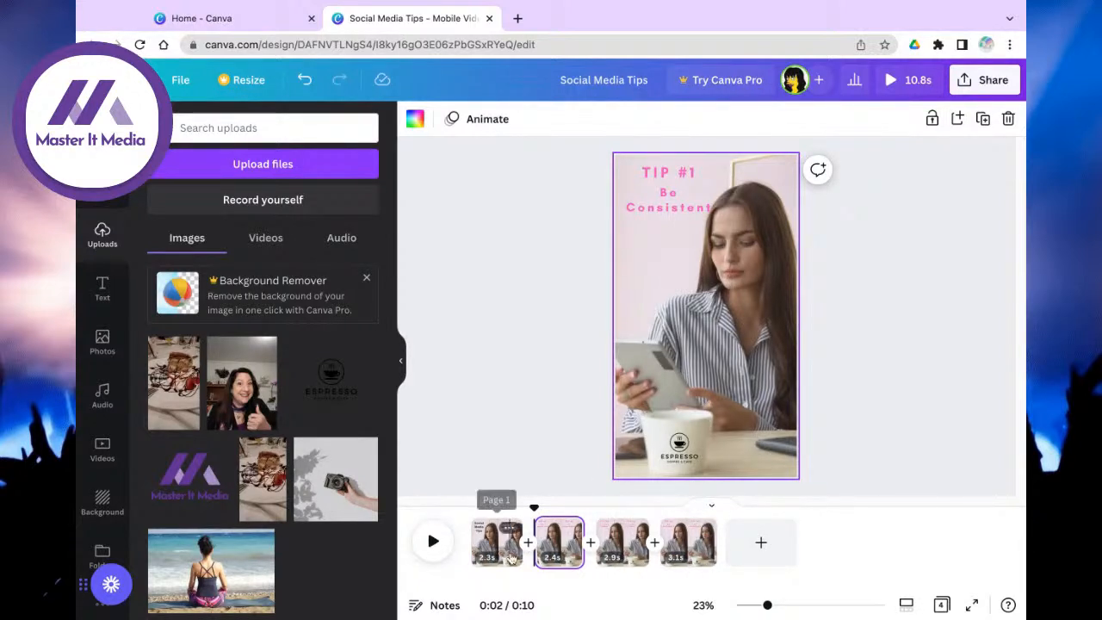
{"action": "left_click", "coordinate": [760, 544]}
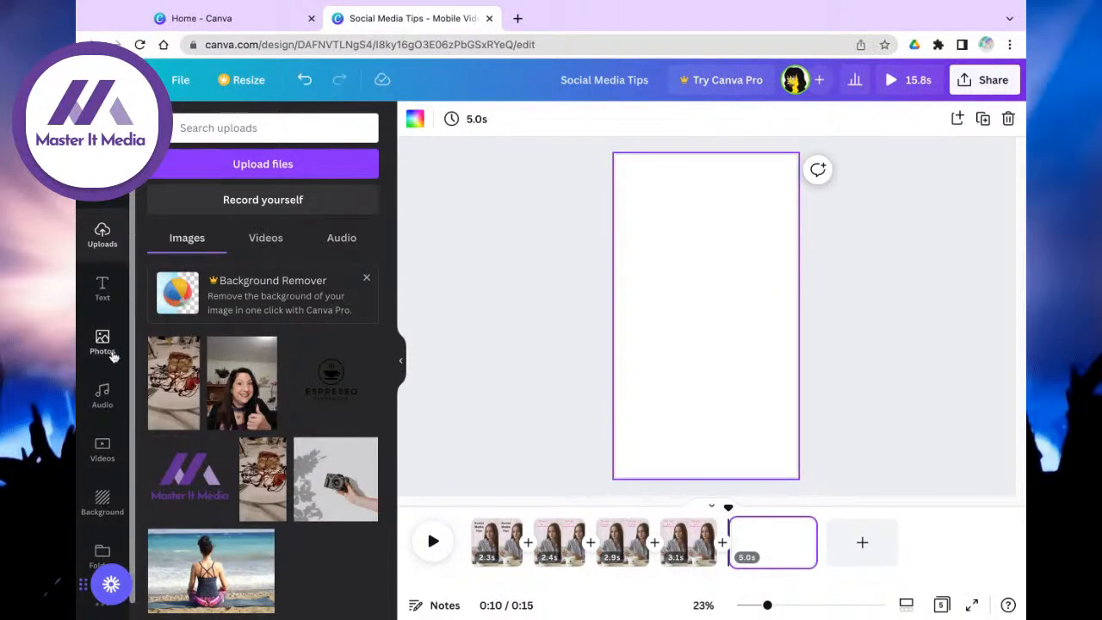
{"action": "scroll", "coordinate": [111, 355], "scroll_direction": "down", "scroll_amount": 1}
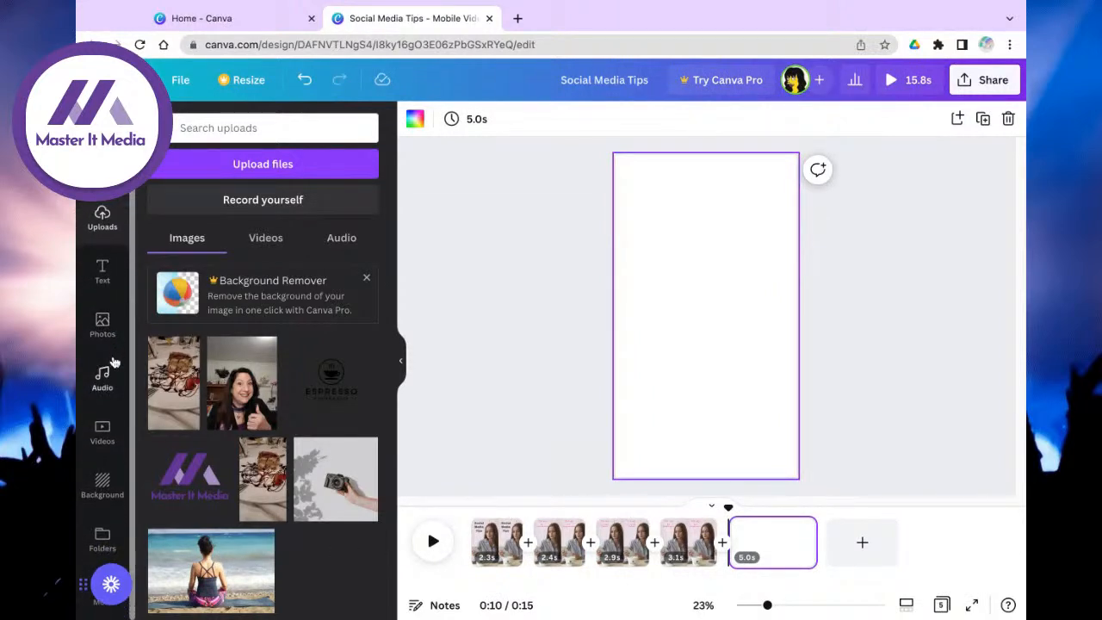
Step: Fill page 5 with the Business stock clip of a woman in a striped shirt at her desk
{"action": "left_click", "coordinate": [102, 439]}
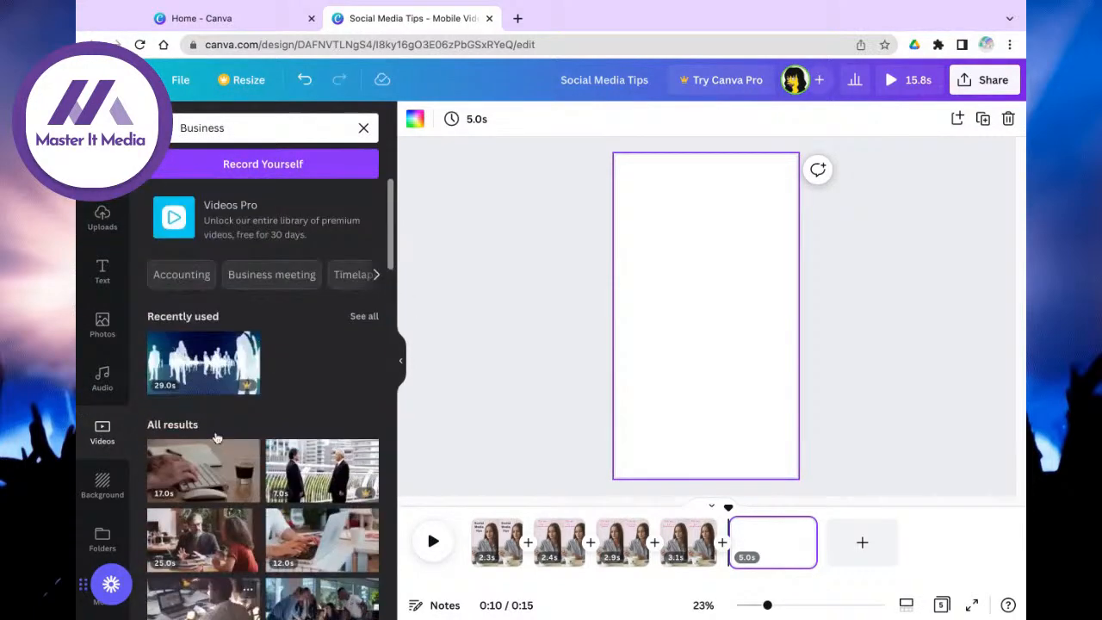
{"action": "scroll", "coordinate": [210, 439], "scroll_direction": "down", "scroll_amount": 10}
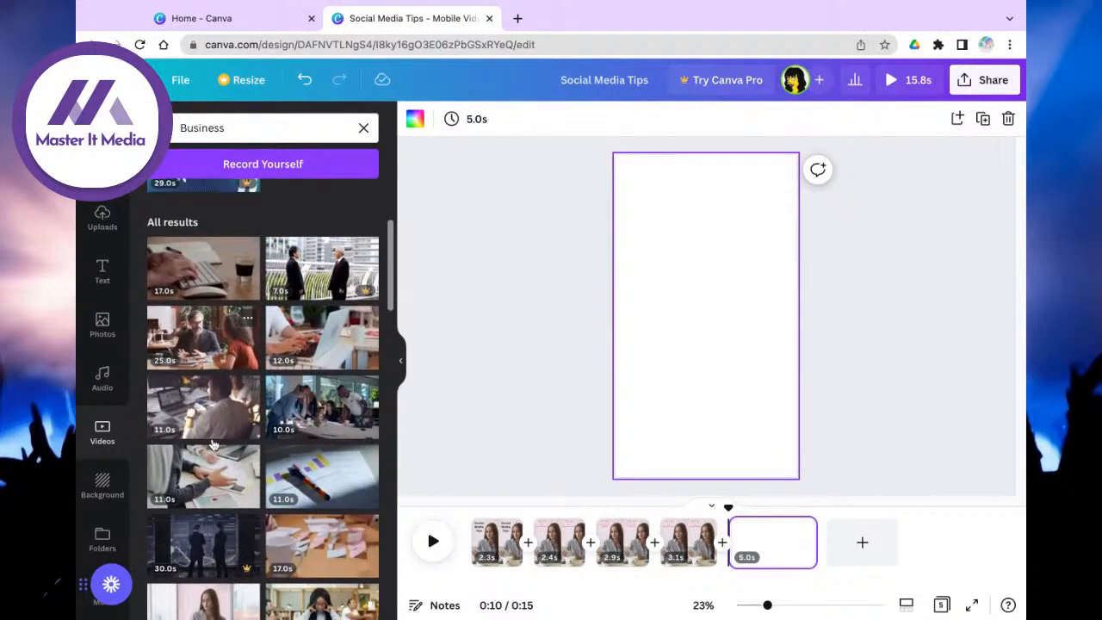
{"action": "scroll", "coordinate": [213, 445], "scroll_direction": "down", "scroll_amount": 1}
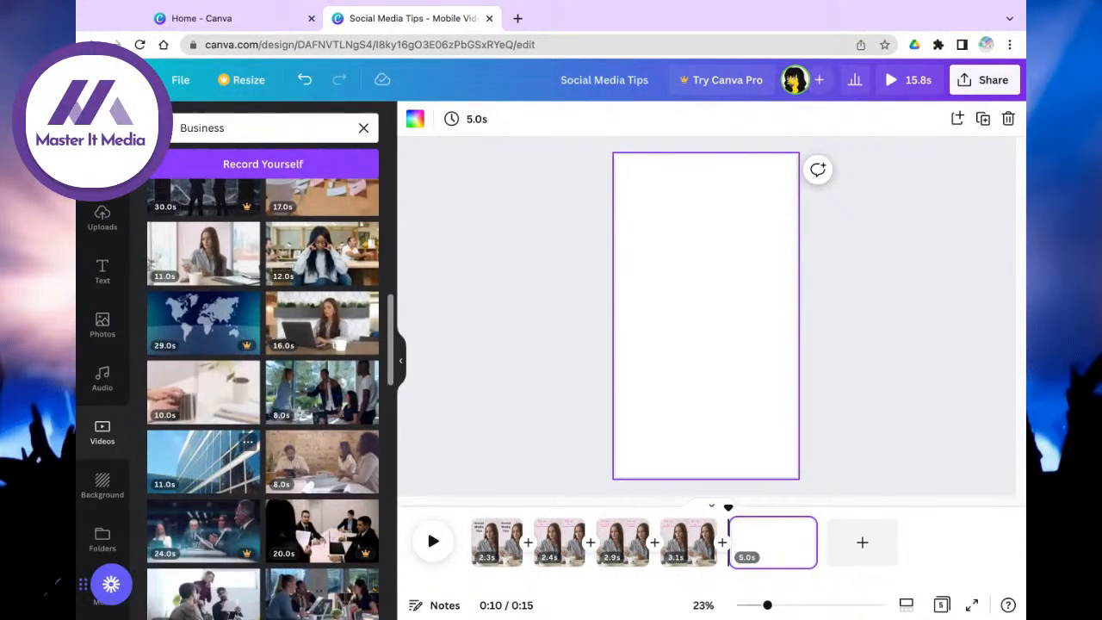
{"action": "left_click", "coordinate": [200, 251]}
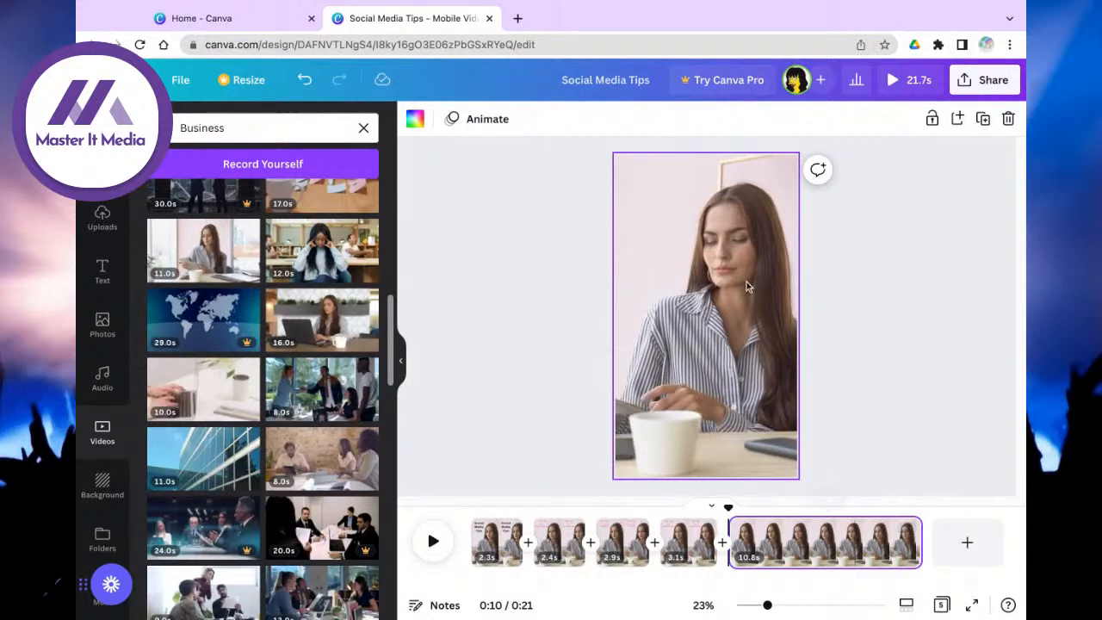
Step: Trim the fifth clip to 2.2 seconds and crop it to show only the bright window and plant
{"action": "left_click_drag", "start_coordinate": [916, 541], "coordinate": [769, 540]}
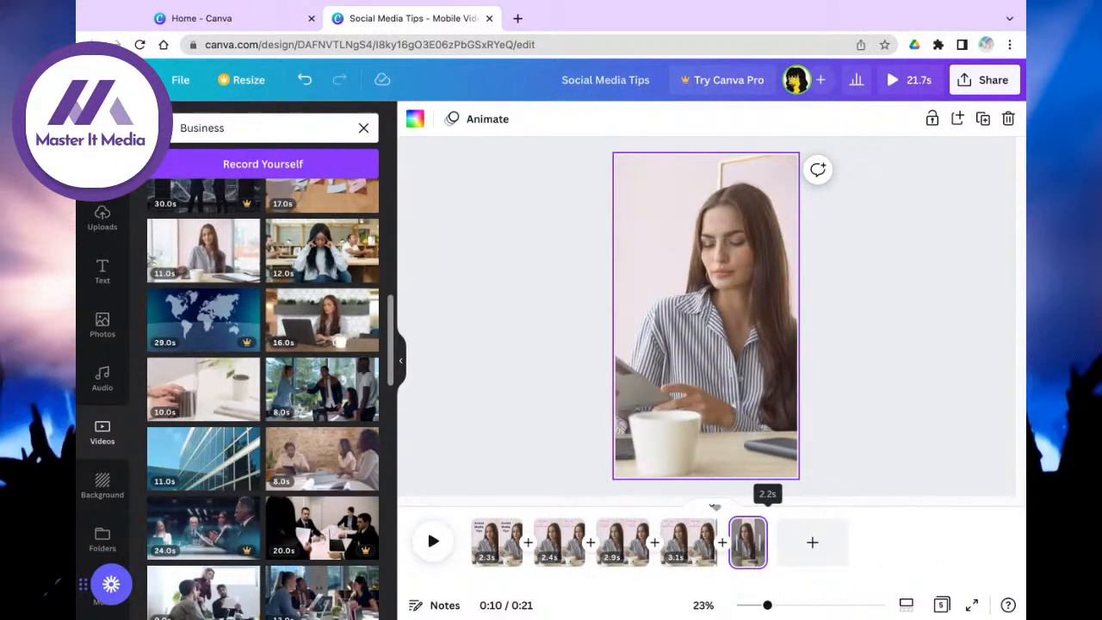
{"action": "left_click", "coordinate": [695, 366]}
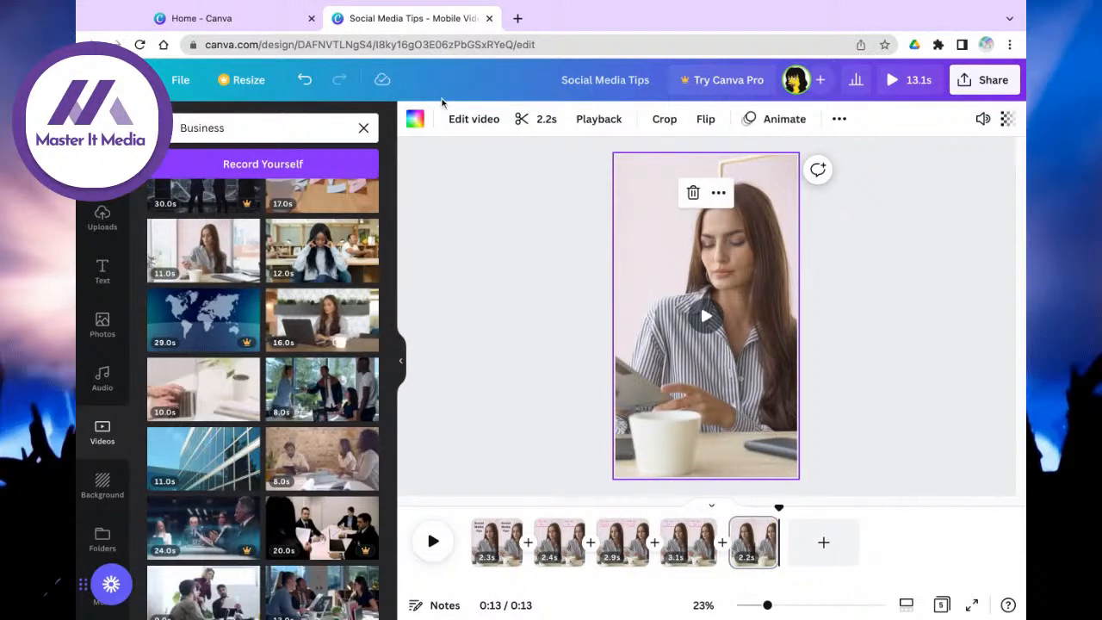
{"action": "left_click", "coordinate": [667, 119]}
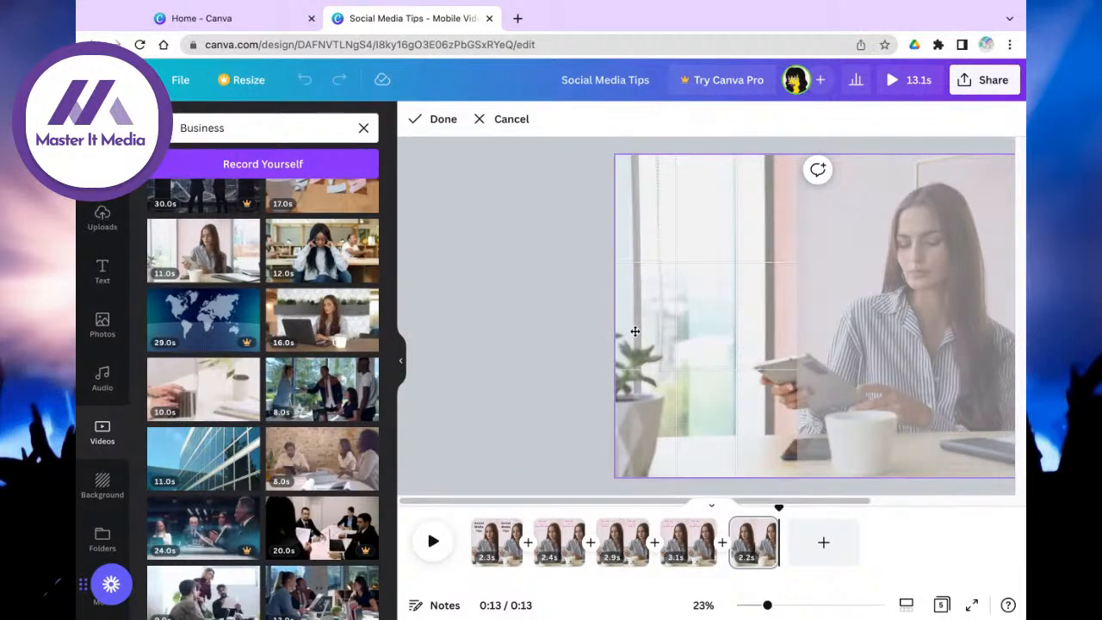
{"action": "mouse_move", "coordinate": [901, 315]}
{"action": "left_mouse_down"}
{"action": "mouse_move", "coordinate": [510, 316]}
{"action": "mouse_move", "coordinate": [903, 316]}
{"action": "left_mouse_up"}
{"action": "left_click_drag", "start_coordinate": [614, 154], "coordinate": [542, 104]}
{"action": "left_click_drag", "start_coordinate": [766, 255], "coordinate": [833, 300]}
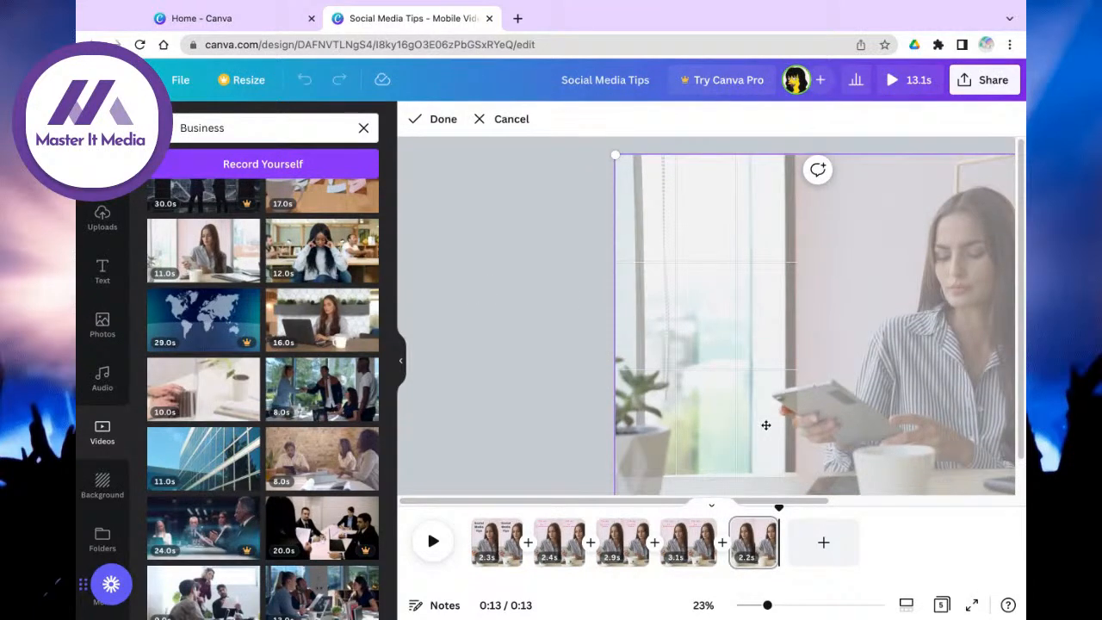
{"action": "mouse_move", "coordinate": [815, 402]}
{"action": "left_mouse_down"}
{"action": "mouse_move", "coordinate": [749, 402]}
{"action": "mouse_move", "coordinate": [816, 402]}
{"action": "mouse_move", "coordinate": [816, 367]}
{"action": "mouse_move", "coordinate": [816, 402]}
{"action": "left_mouse_up"}
{"action": "left_click_drag", "start_coordinate": [611, 155], "coordinate": [483, 84]}
{"action": "left_click_drag", "start_coordinate": [725, 272], "coordinate": [852, 347]}
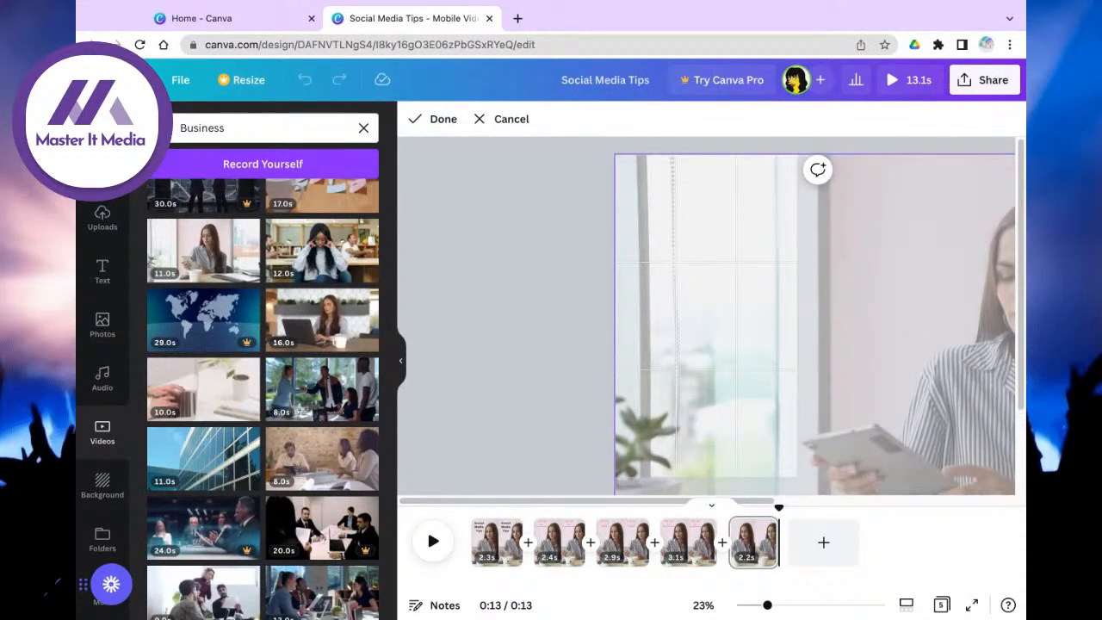
{"action": "left_click", "coordinate": [559, 358]}
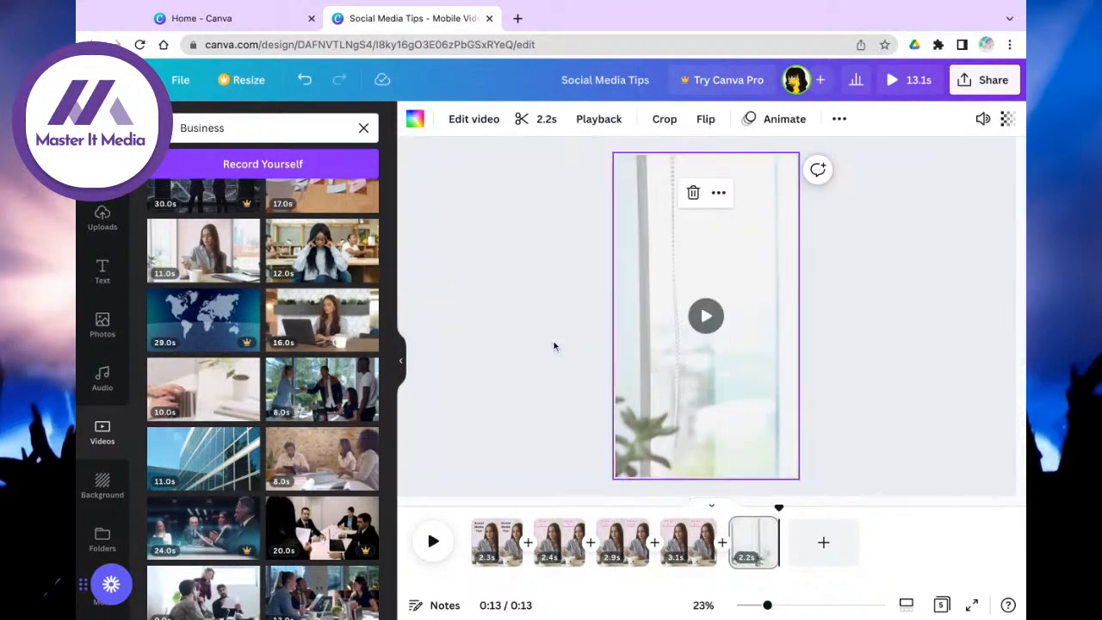
Step: Preview from TIP #3, then delete the window page so four pages run 10.8 seconds
{"action": "left_click", "coordinate": [673, 540]}
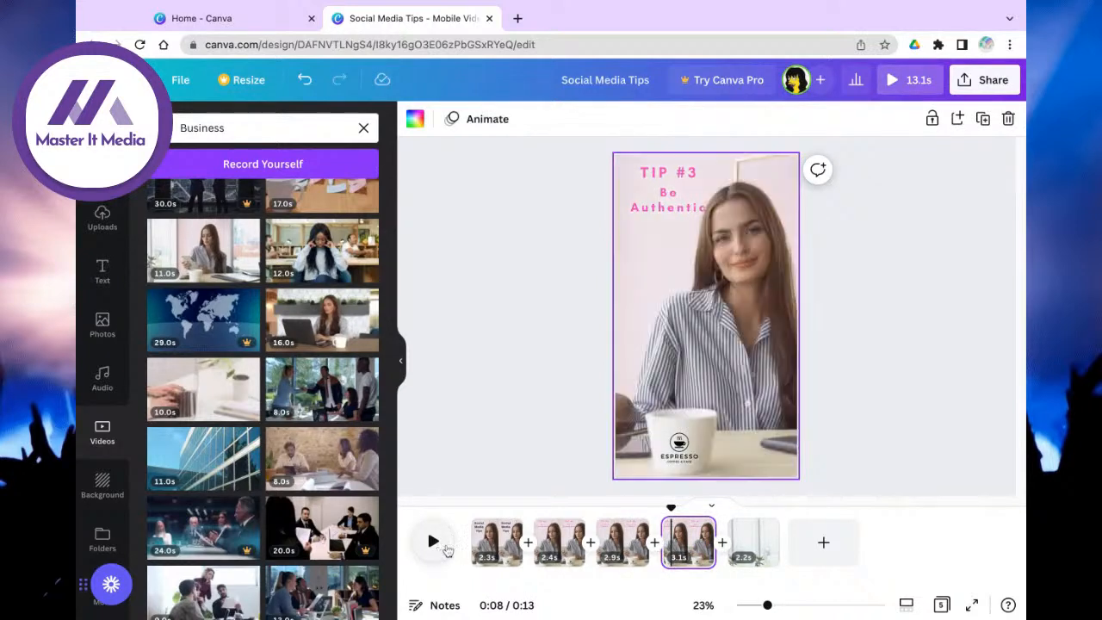
{"action": "left_click", "coordinate": [435, 542]}
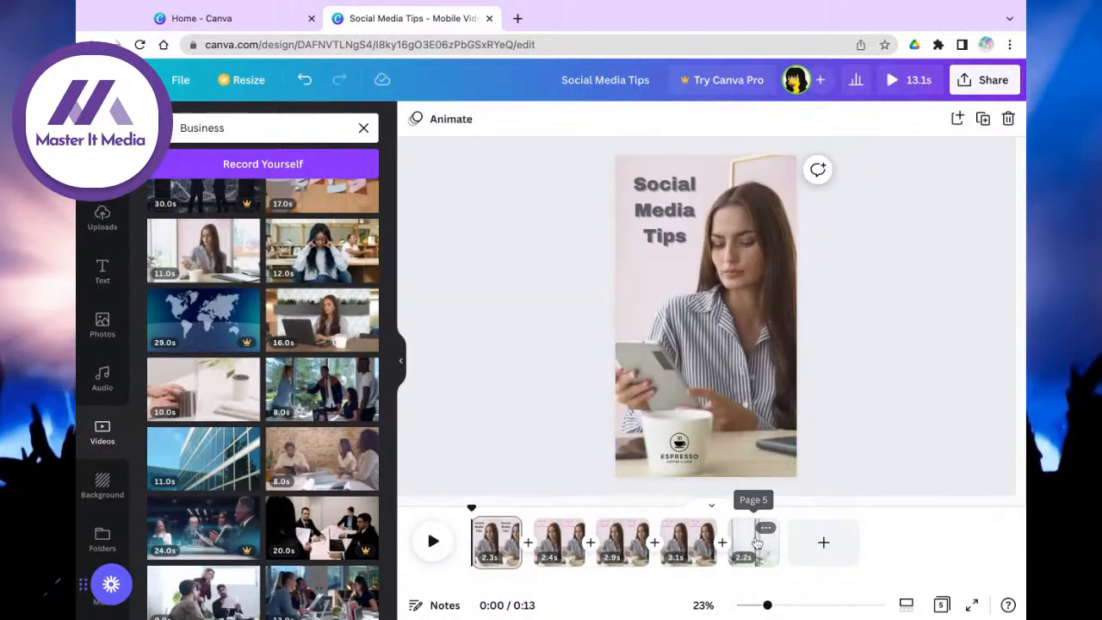
{"action": "left_click", "coordinate": [752, 541]}
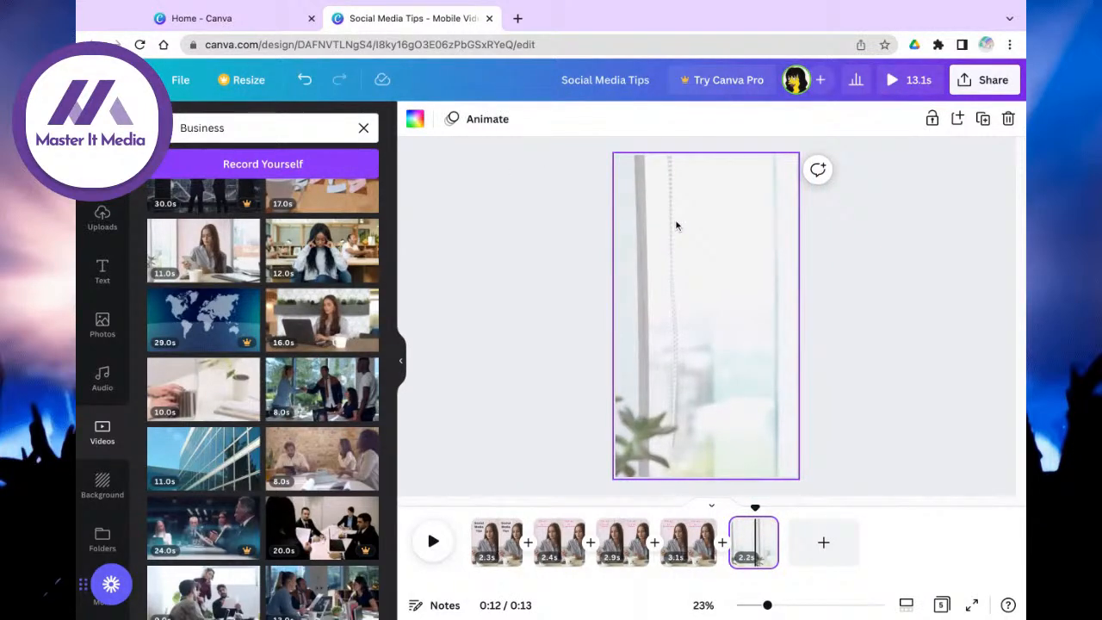
{"action": "key", "text": "Delete"}
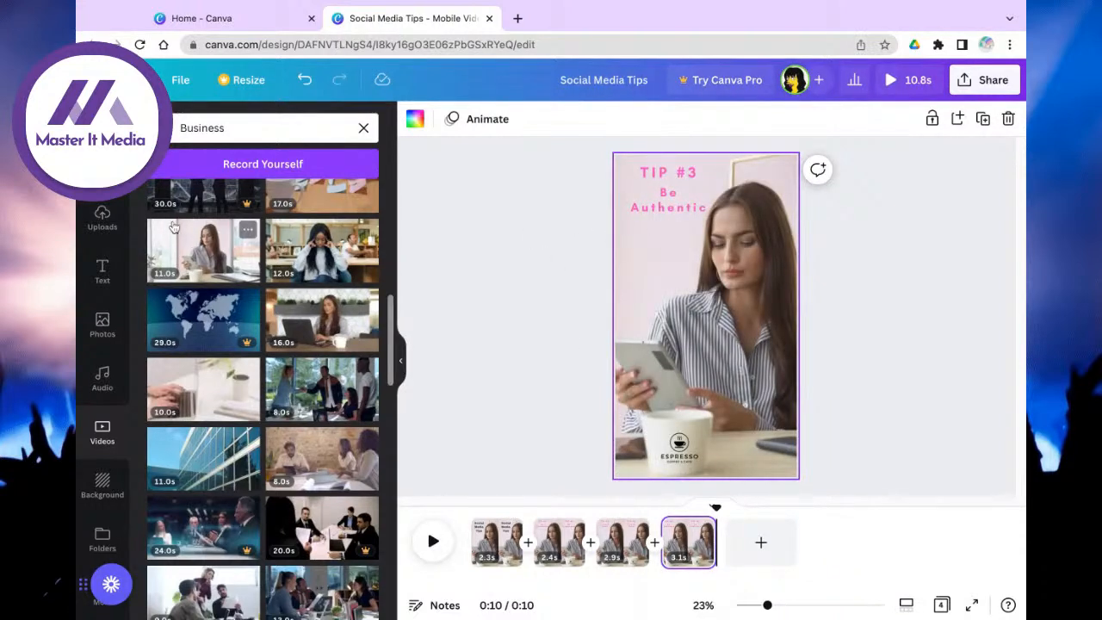
{"action": "scroll", "coordinate": [82, 219], "scroll_direction": "up", "scroll_amount": 1}
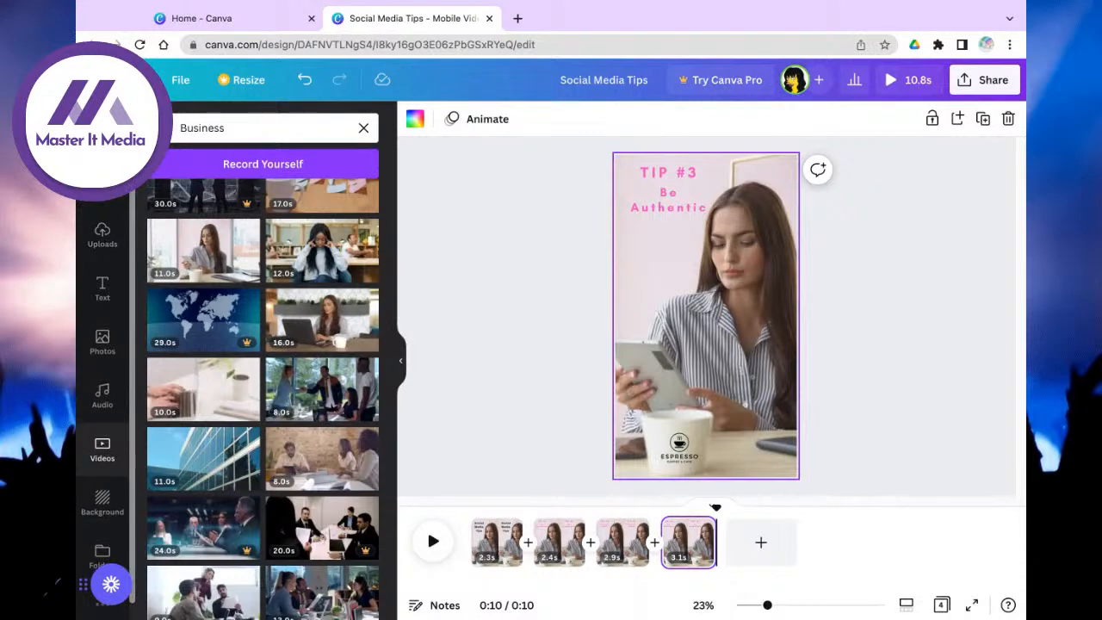
Step: Add a blank 5-second page after TIP #3 and browse the video templates
{"action": "left_click", "coordinate": [103, 133]}
{"action": "left_click", "coordinate": [767, 549]}
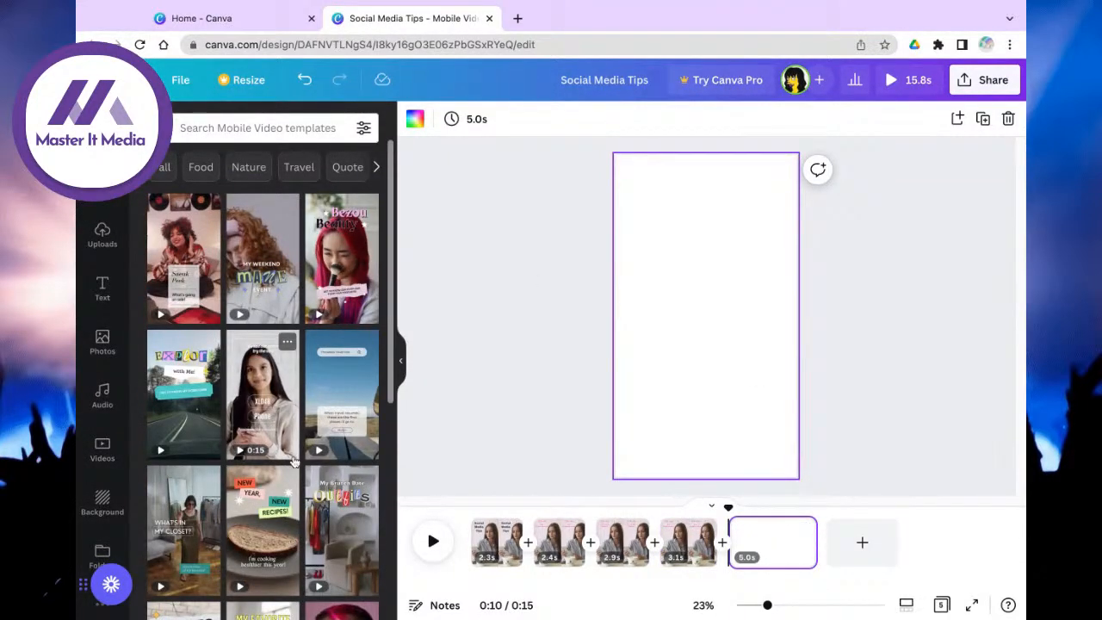
{"action": "scroll", "coordinate": [284, 456], "scroll_direction": "down", "scroll_amount": 3}
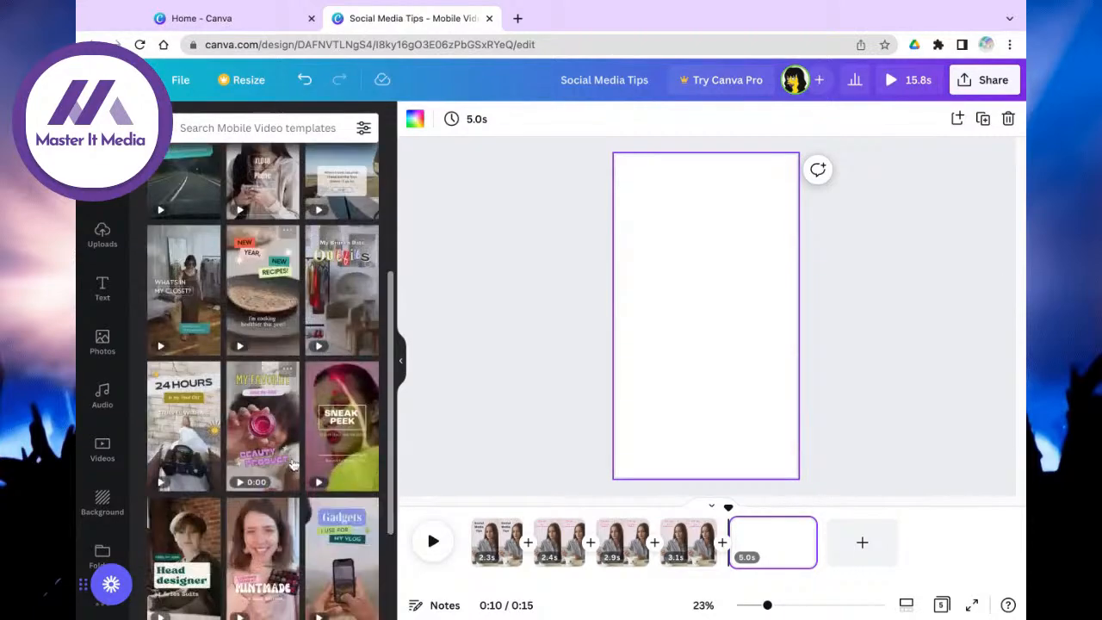
{"action": "scroll", "coordinate": [293, 465], "scroll_direction": "down", "scroll_amount": 2}
{"action": "scroll", "coordinate": [293, 465], "scroll_direction": "down", "scroll_amount": 1}
{"action": "scroll", "coordinate": [268, 449], "scroll_direction": "down", "scroll_amount": 1}
{"action": "scroll", "coordinate": [268, 449], "scroll_direction": "down", "scroll_amount": 4}
{"action": "scroll", "coordinate": [268, 449], "scroll_direction": "down", "scroll_amount": 1}
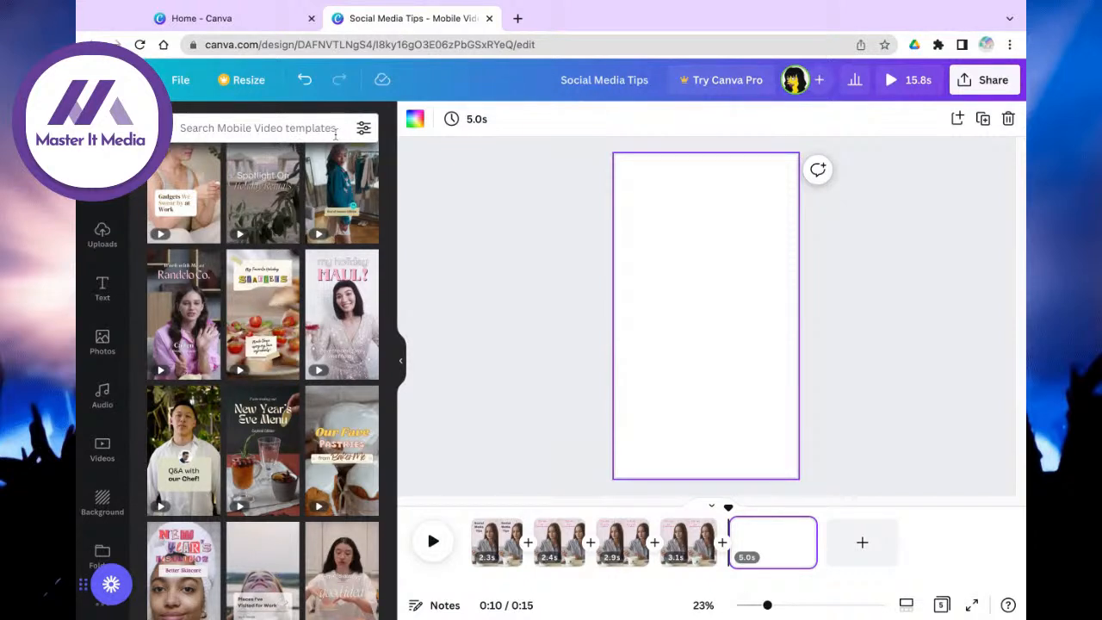
Step: Search templates for 'social media' and scroll through the results
{"action": "left_click", "coordinate": [289, 121]}
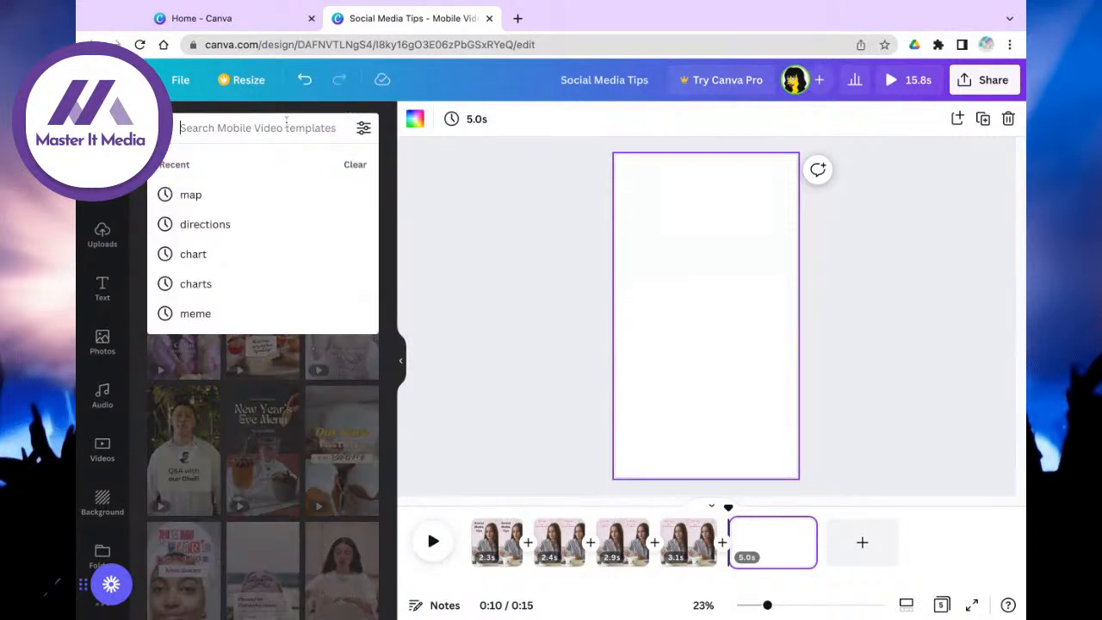
{"action": "type", "text": "si"}
{"action": "key", "text": "BackSpace"}
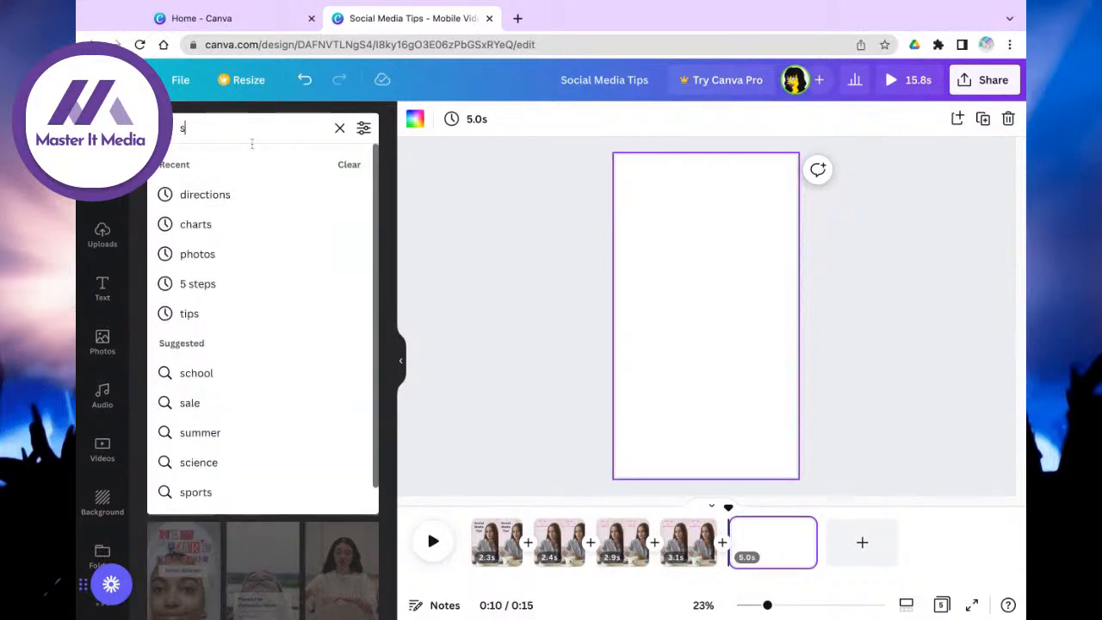
{"action": "type", "text": "ocial"}
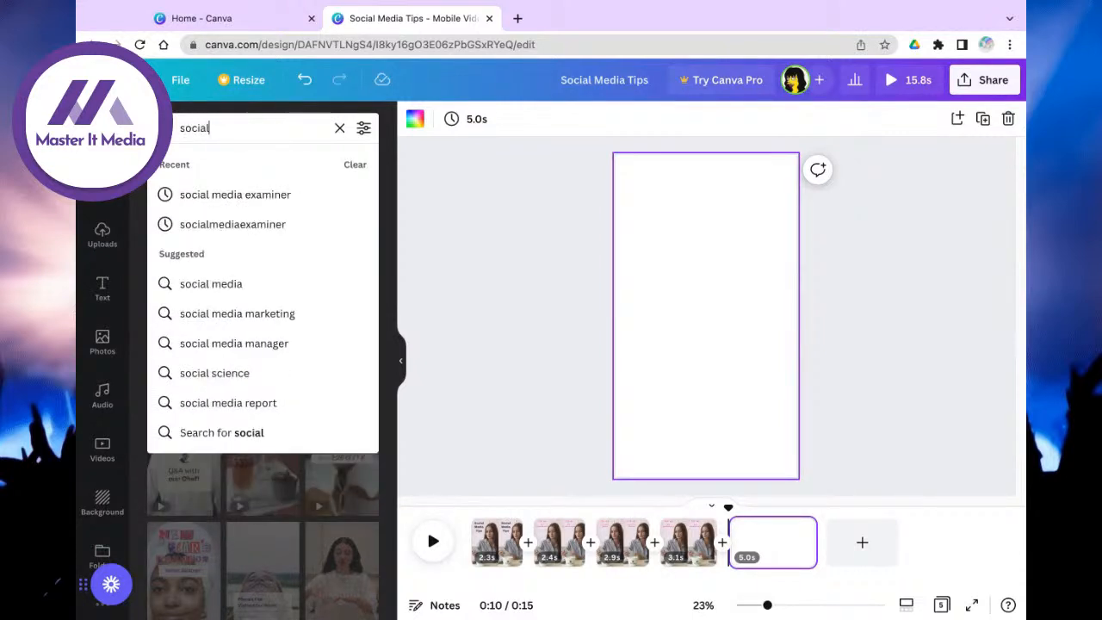
{"action": "type", "text": " media"}
{"action": "key", "text": "Return"}
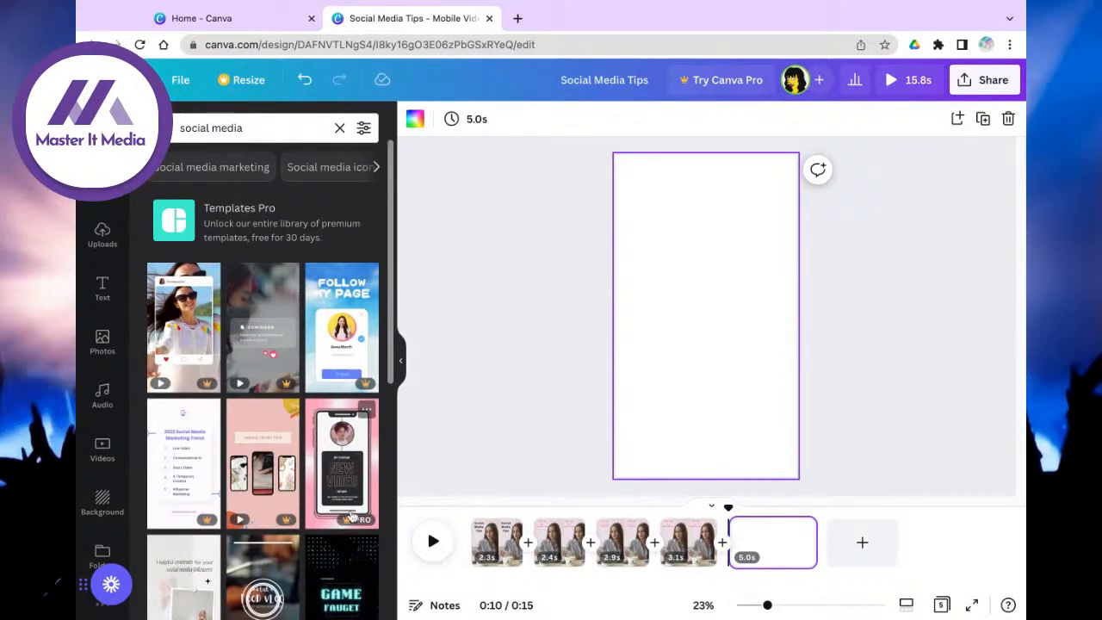
{"action": "scroll", "coordinate": [344, 515], "scroll_direction": "down", "scroll_amount": 4}
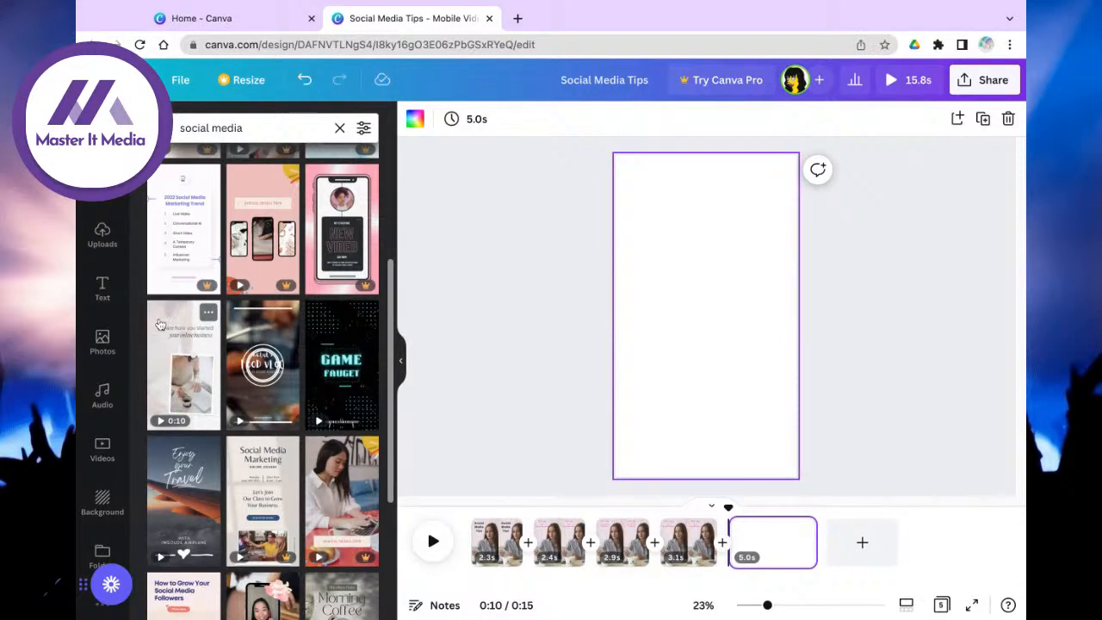
{"action": "scroll", "coordinate": [169, 374], "scroll_direction": "down", "scroll_amount": 1}
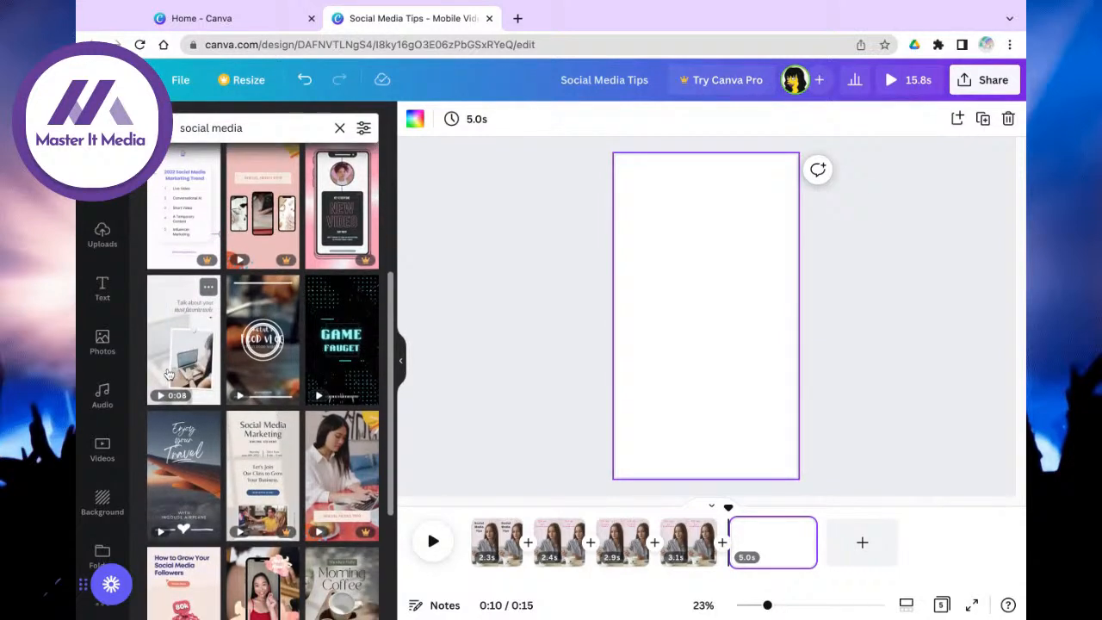
{"action": "scroll", "coordinate": [169, 374], "scroll_direction": "down", "scroll_amount": 2}
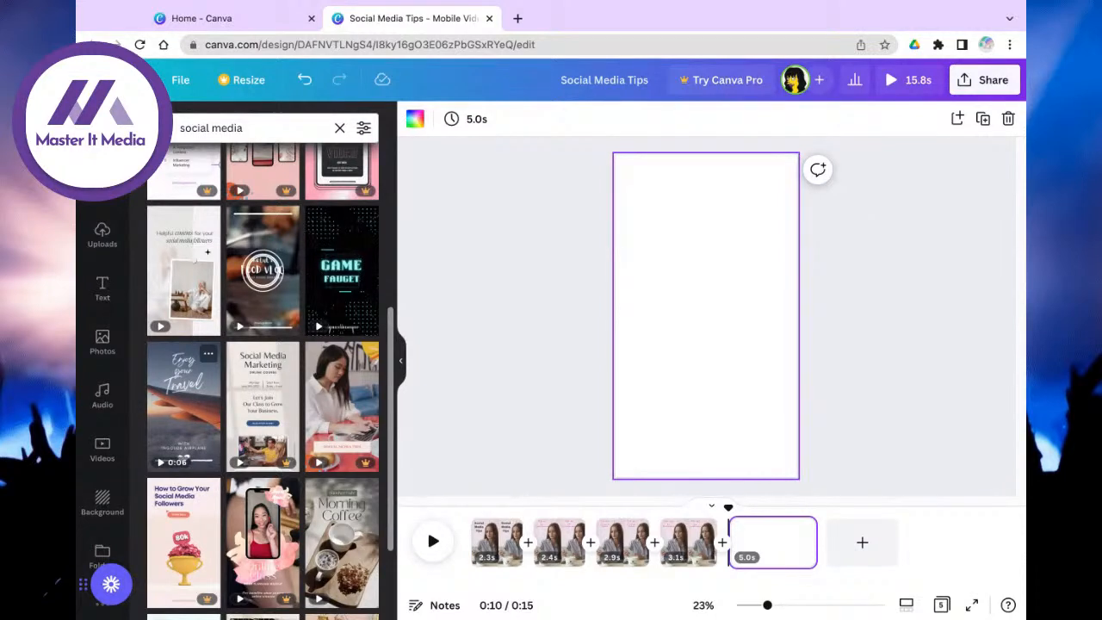
Step: Drop the Enjoy your Travel template on the blank page and try the uploaded woman's video there
{"action": "left_click_drag", "start_coordinate": [183, 396], "coordinate": [659, 215]}
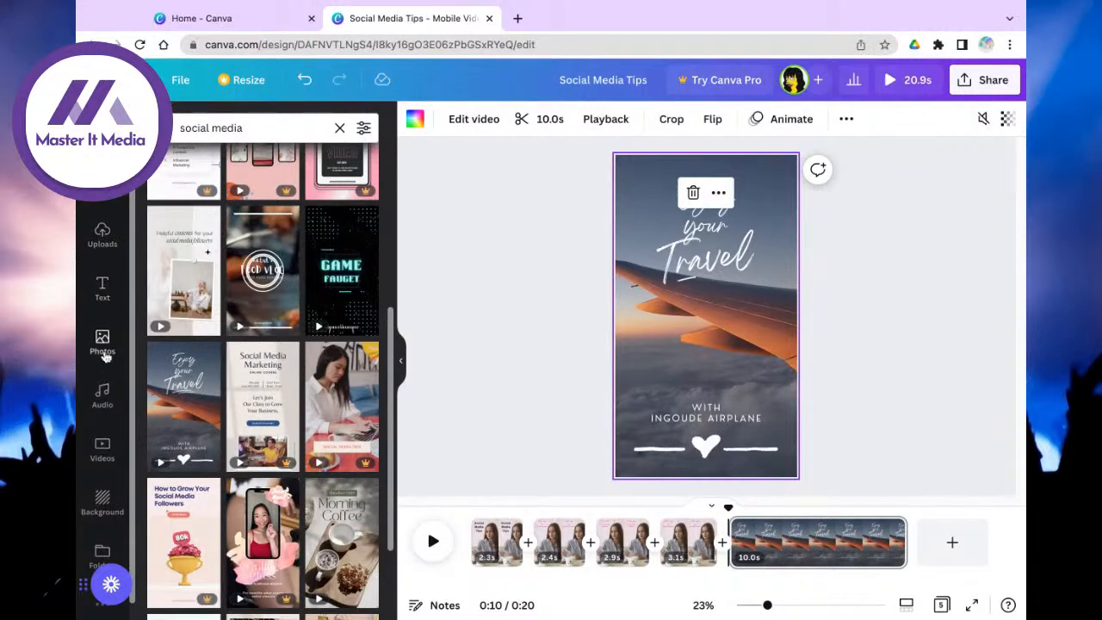
{"action": "left_click", "coordinate": [102, 232]}
{"action": "left_click_drag", "start_coordinate": [250, 377], "coordinate": [706, 316]}
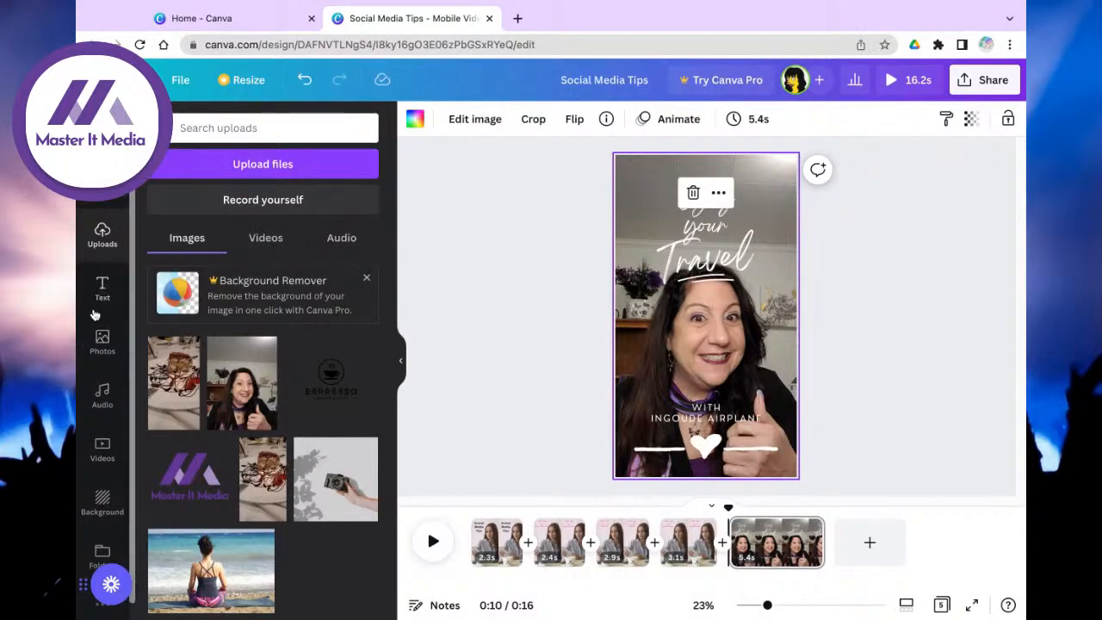
Step: Search Photos for 'background' and set the pastel image as the page background
{"action": "left_click", "coordinate": [102, 340]}
{"action": "left_click", "coordinate": [267, 125]}
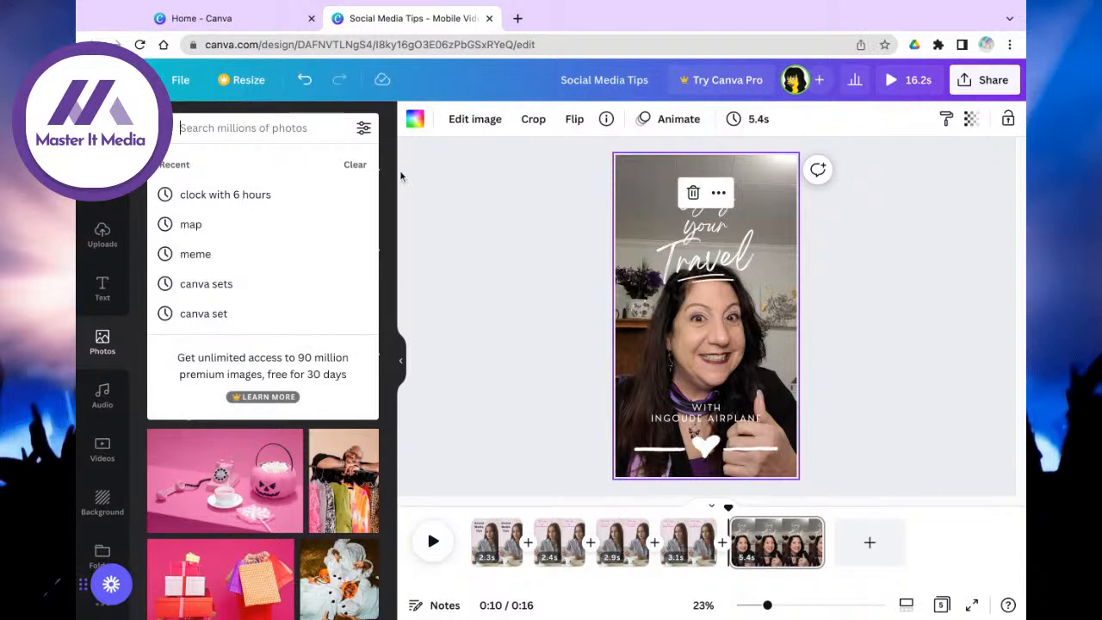
{"action": "type", "text": "background"}
{"action": "key", "text": "Return"}
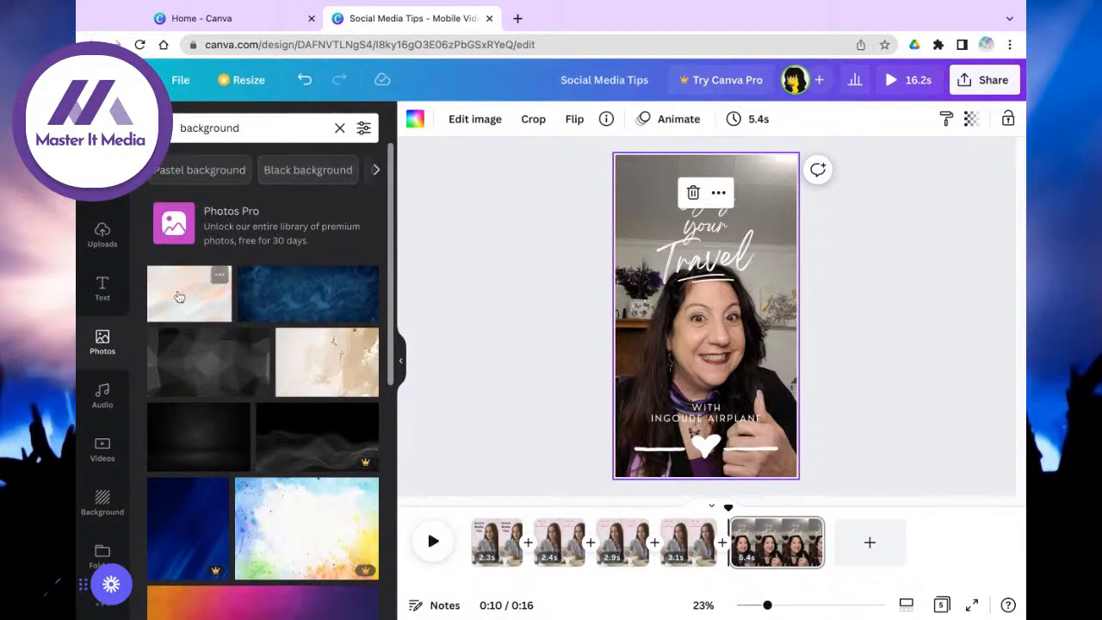
{"action": "left_click", "coordinate": [179, 297]}
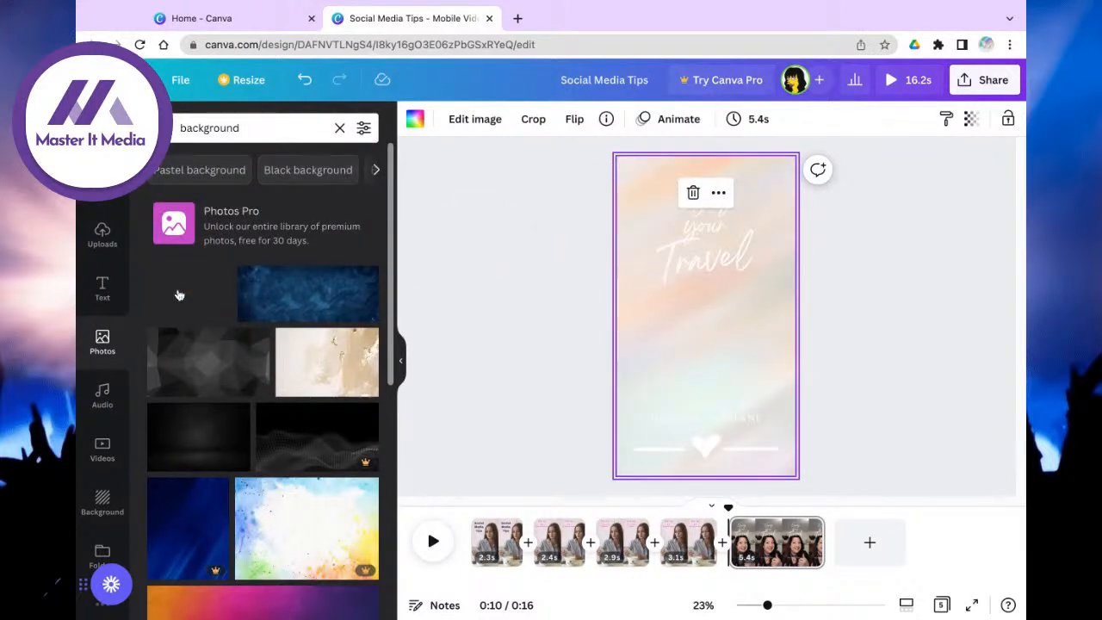
{"action": "left_click", "coordinate": [685, 276]}
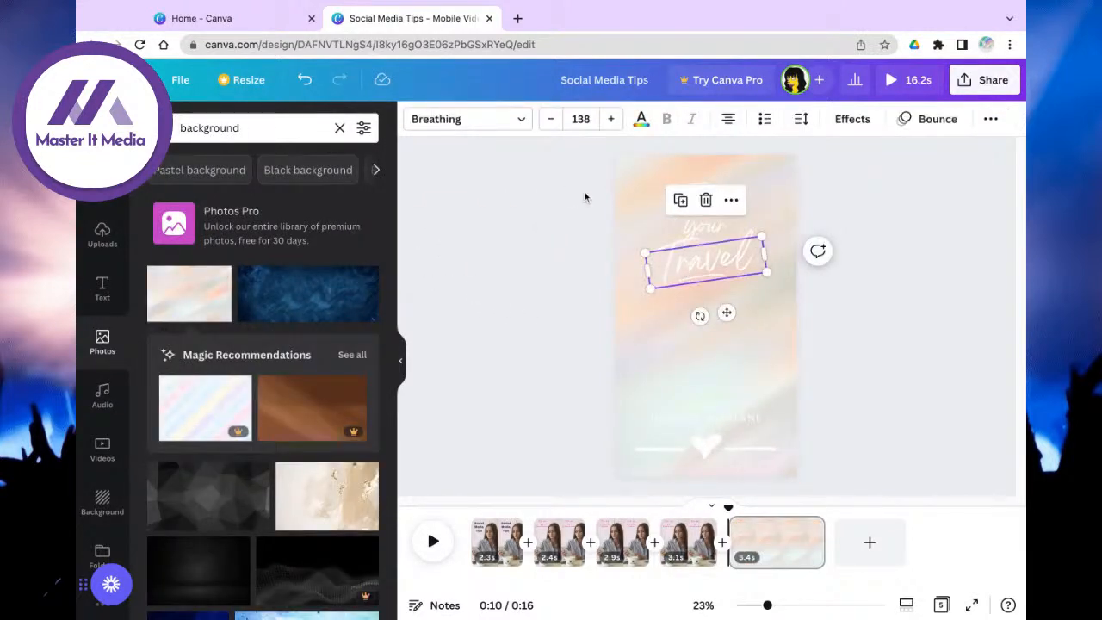
Step: Colour the Travel text and the bottom INGOUDE AIRPLANE caption pink
{"action": "left_click", "coordinate": [640, 121]}
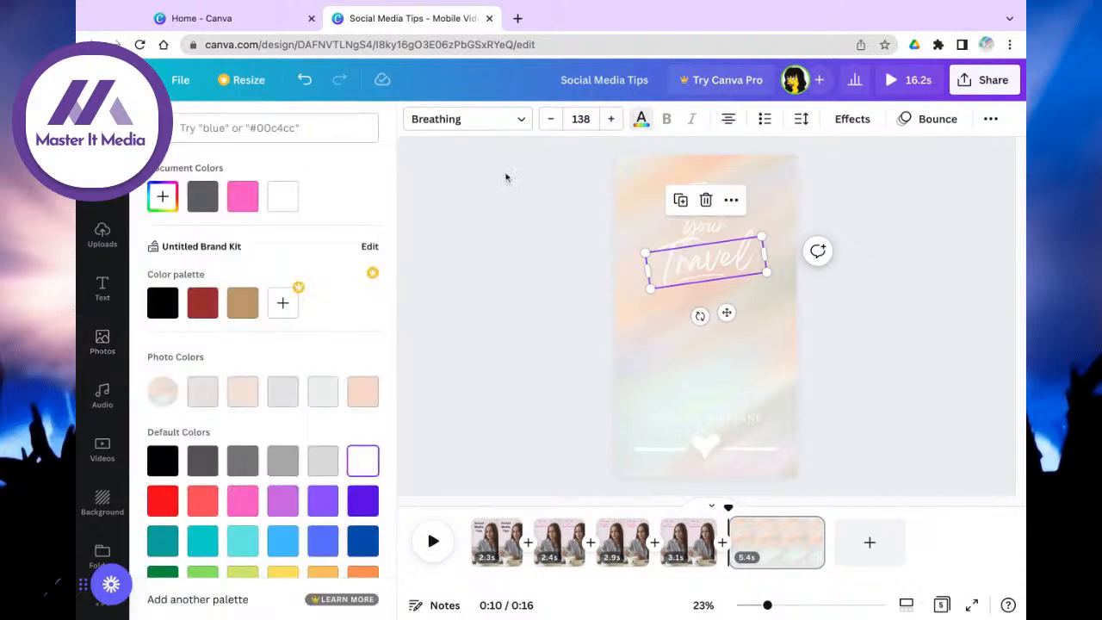
{"action": "left_click", "coordinate": [243, 196]}
{"action": "left_click", "coordinate": [682, 226]}
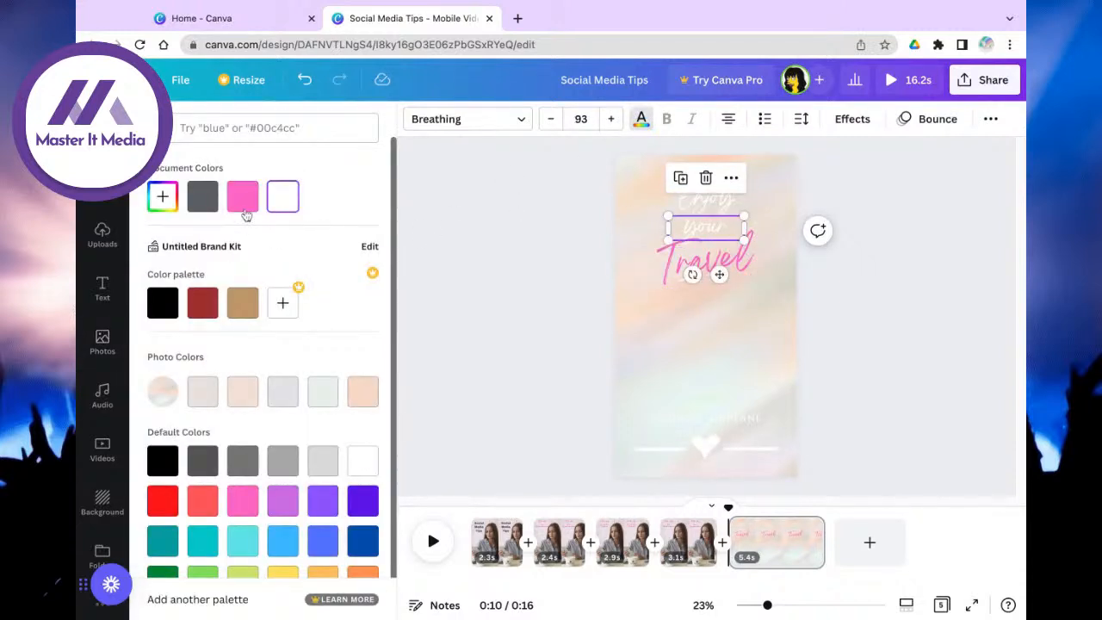
{"action": "left_click", "coordinate": [704, 204]}
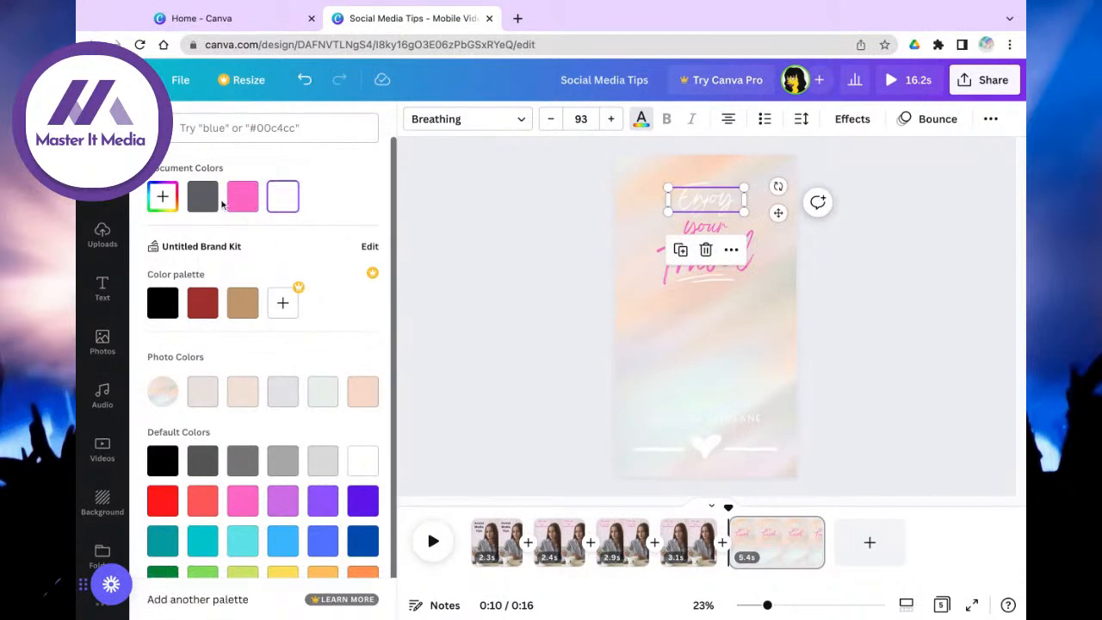
{"action": "left_click", "coordinate": [699, 448]}
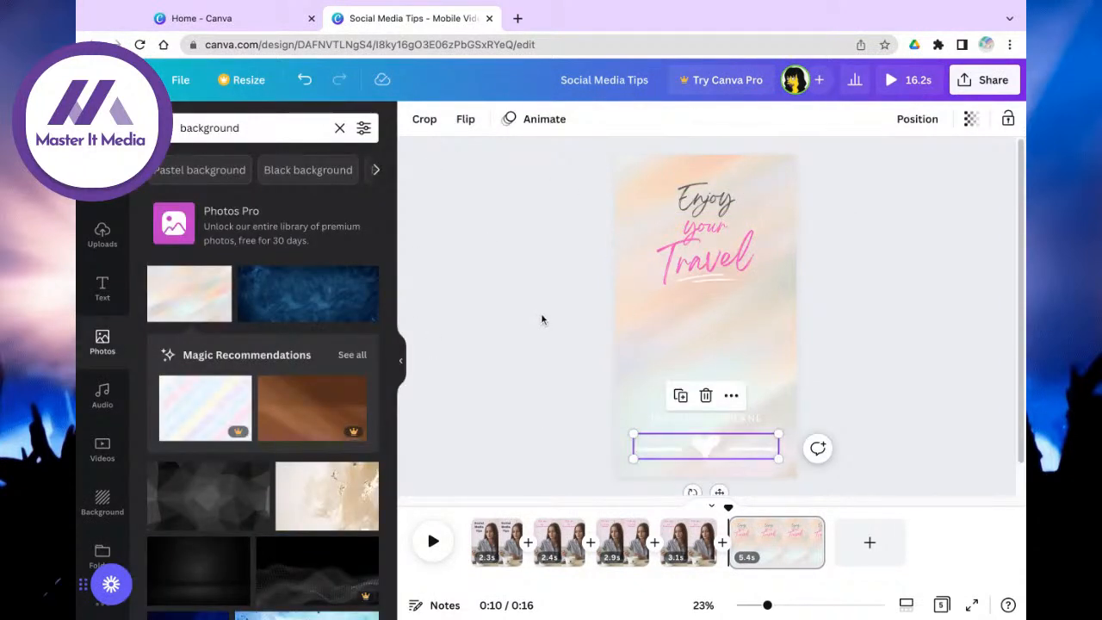
{"action": "left_click", "coordinate": [614, 441]}
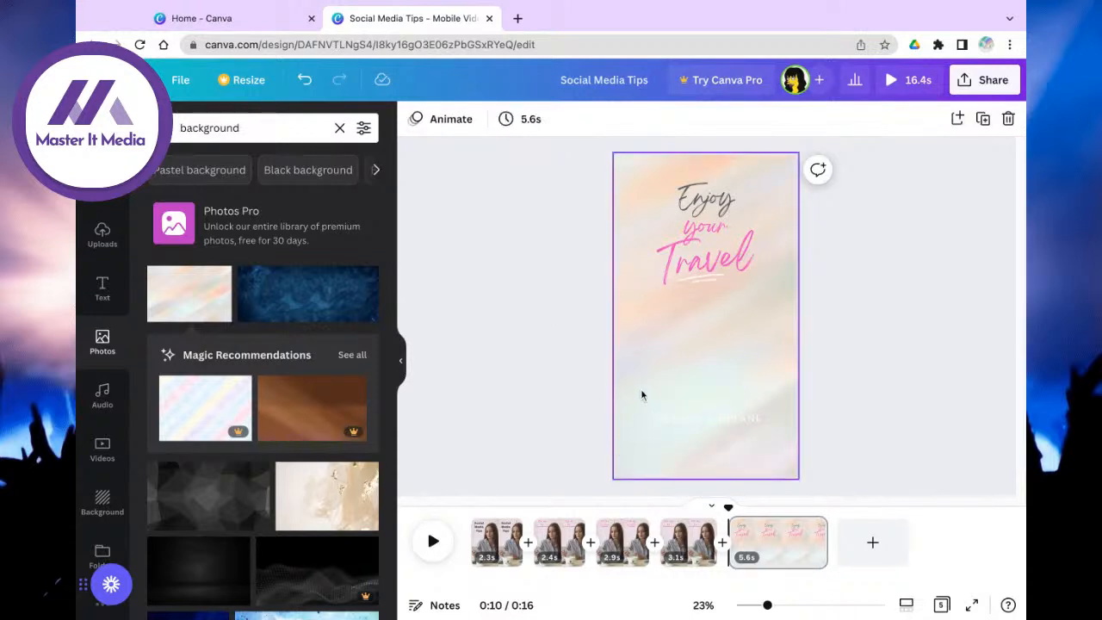
{"action": "left_click", "coordinate": [710, 287]}
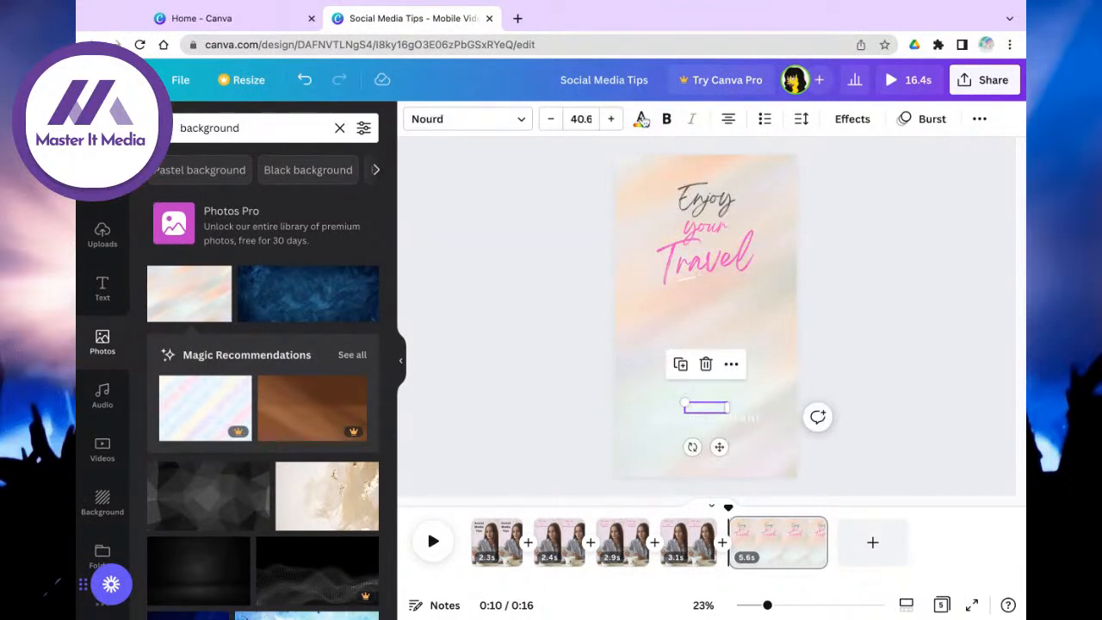
{"action": "left_click", "coordinate": [641, 119]}
{"action": "left_click", "coordinate": [714, 418]}
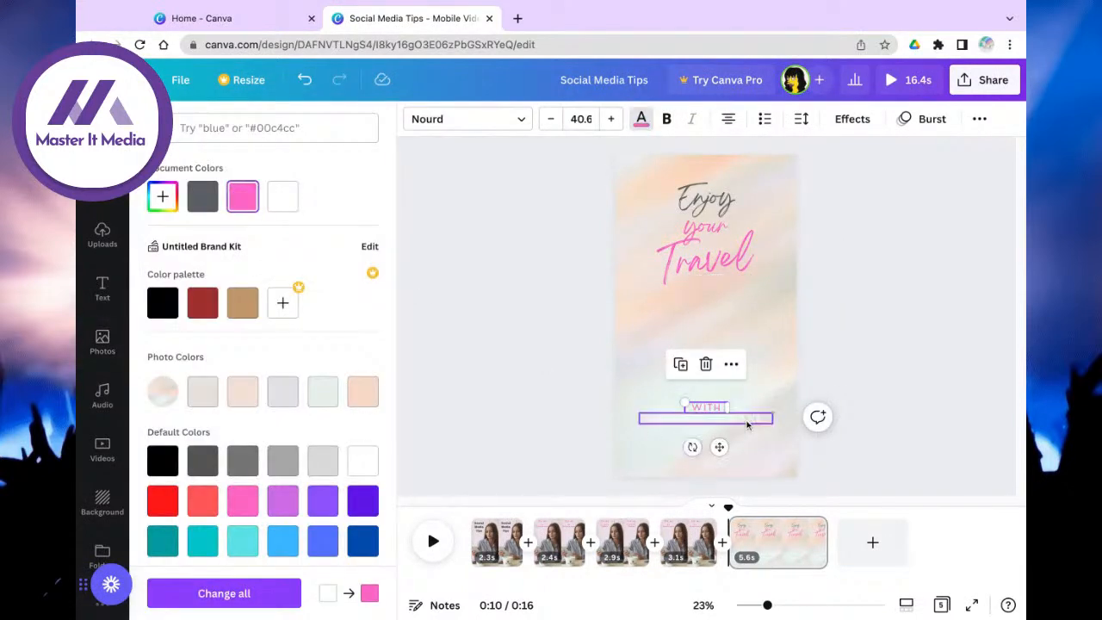
{"action": "left_click", "coordinate": [240, 202]}
{"action": "left_click", "coordinate": [715, 198]}
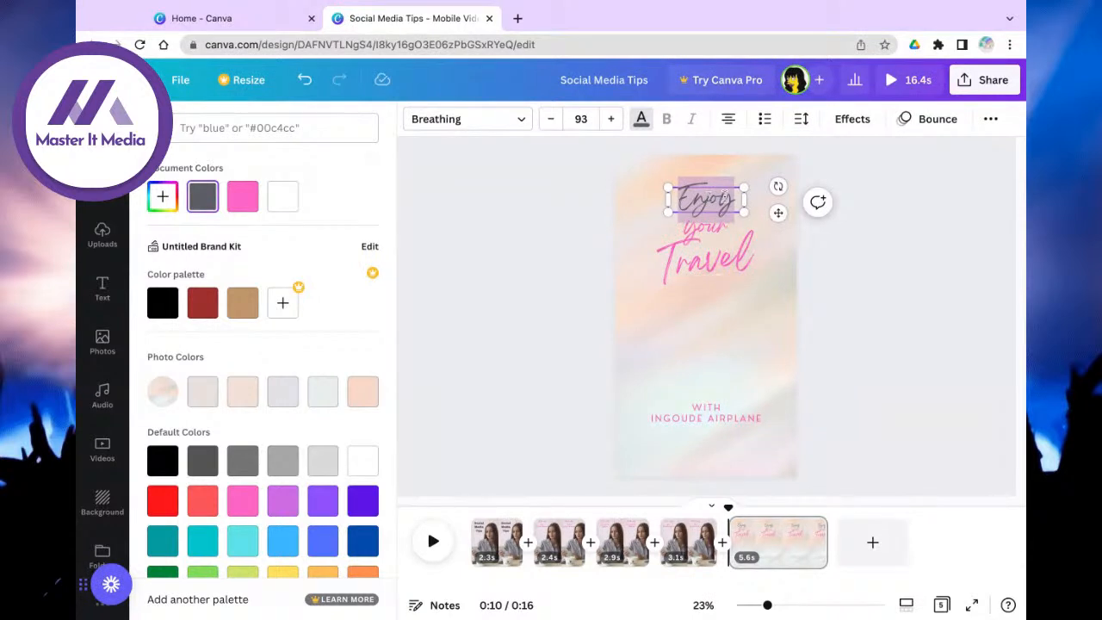
{"action": "left_click", "coordinate": [711, 238]}
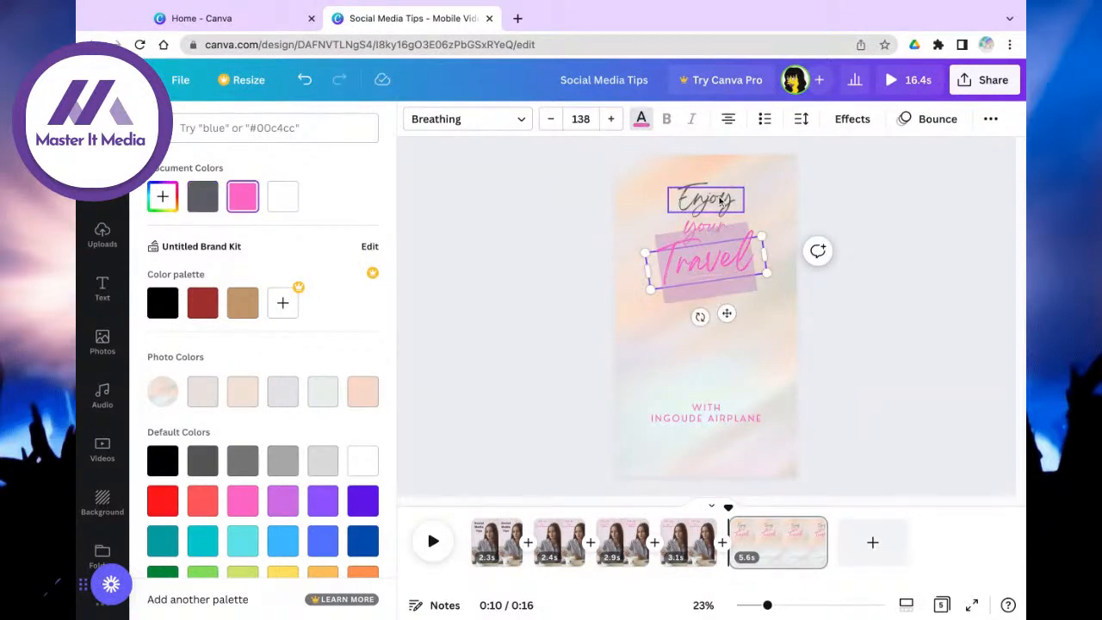
Step: Retype Enjoy as 'Follow' and your as 'us', delete Travel, and move the small element up
{"action": "left_click", "coordinate": [719, 201]}
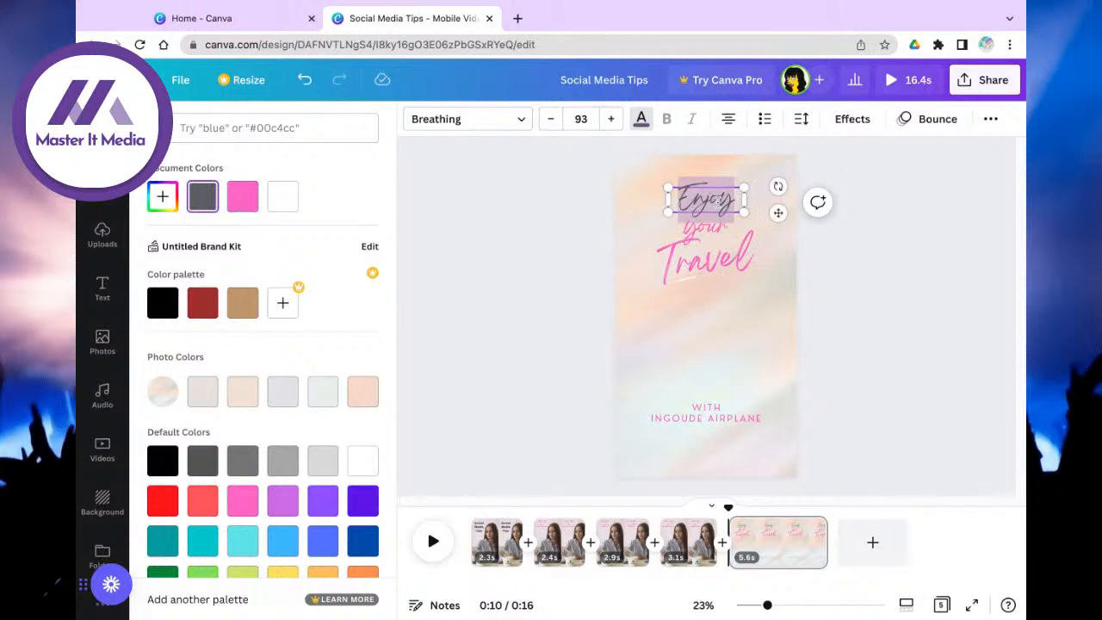
{"action": "type", "text": "Follow"}
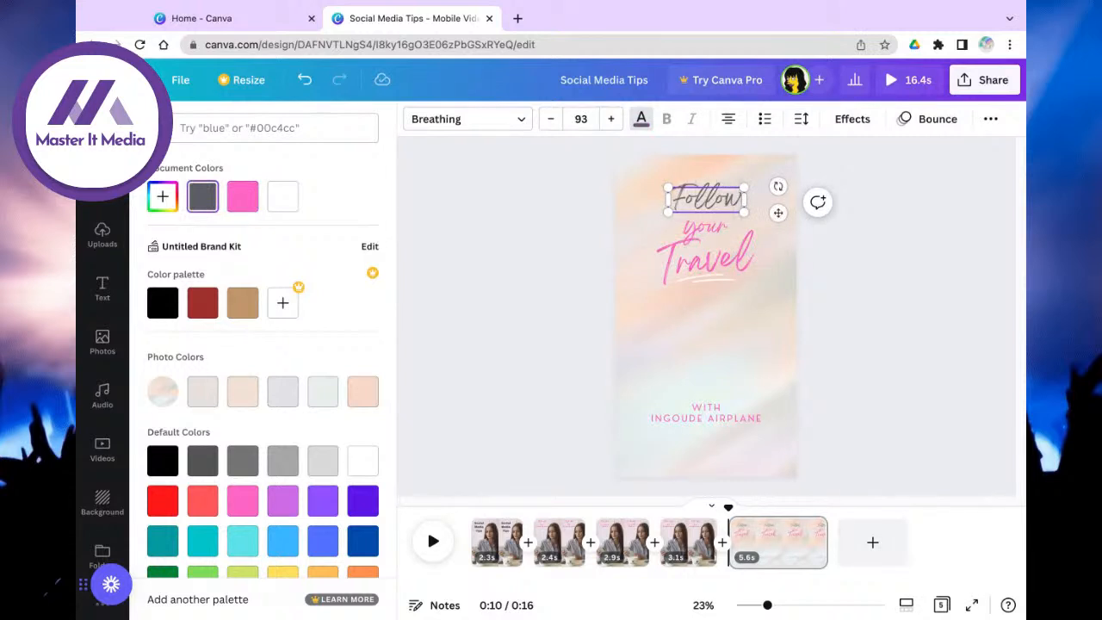
{"action": "double_click", "coordinate": [714, 229]}
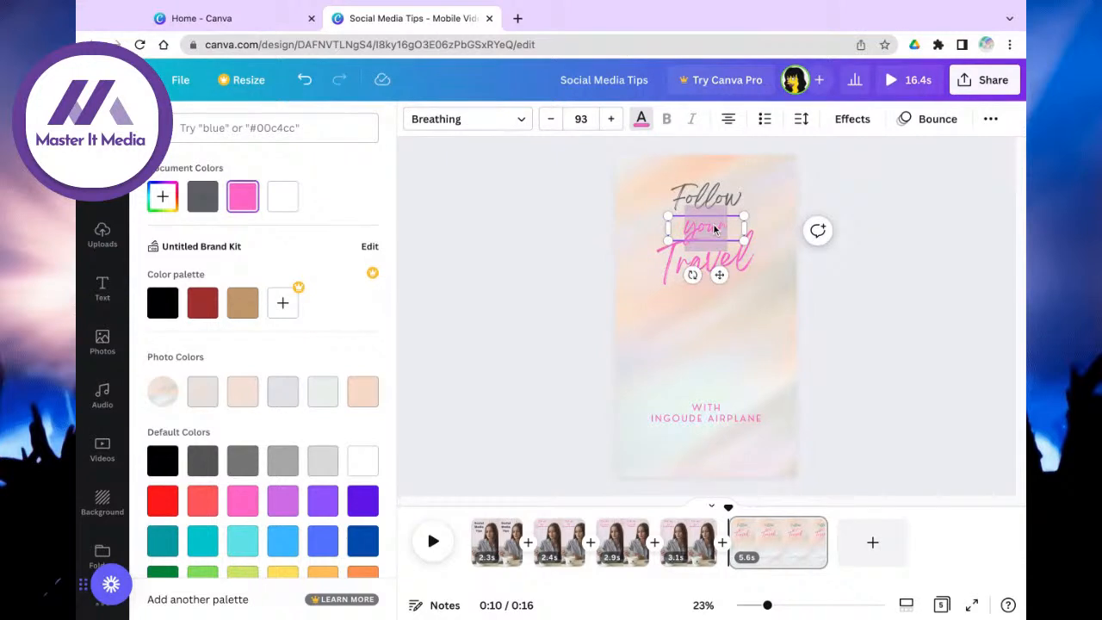
{"action": "type", "text": "us"}
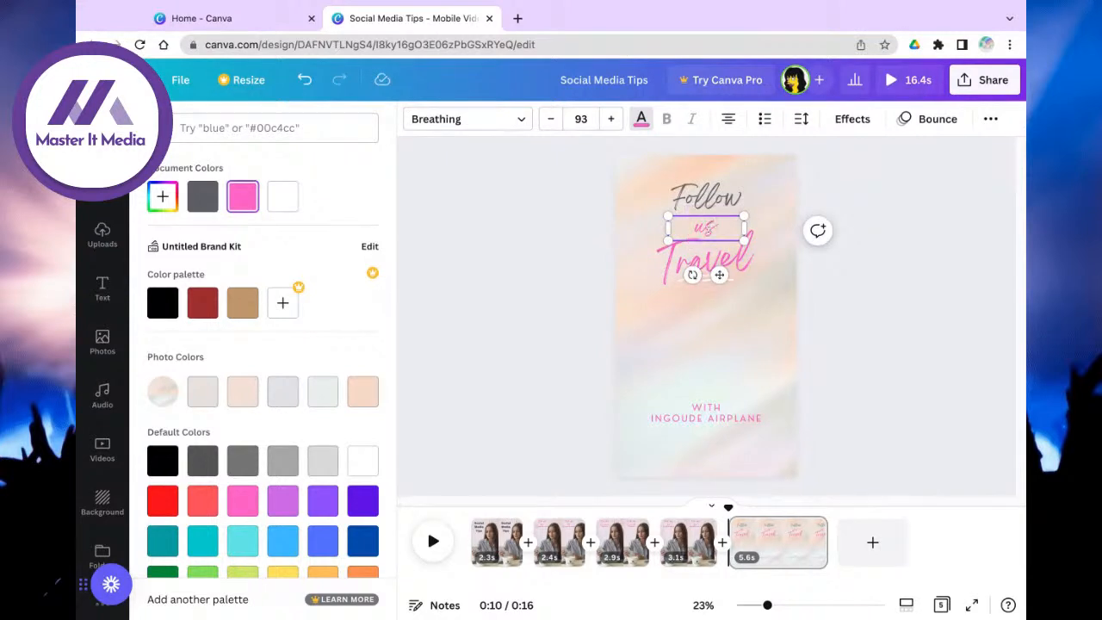
{"action": "double_click", "coordinate": [706, 256]}
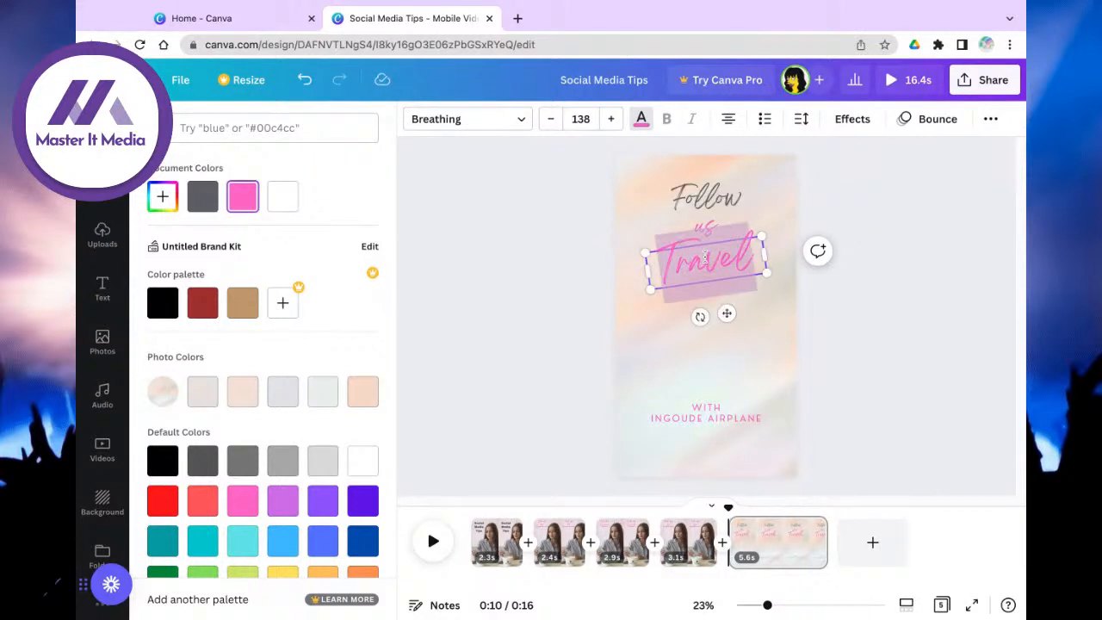
{"action": "type", "text": "for"}
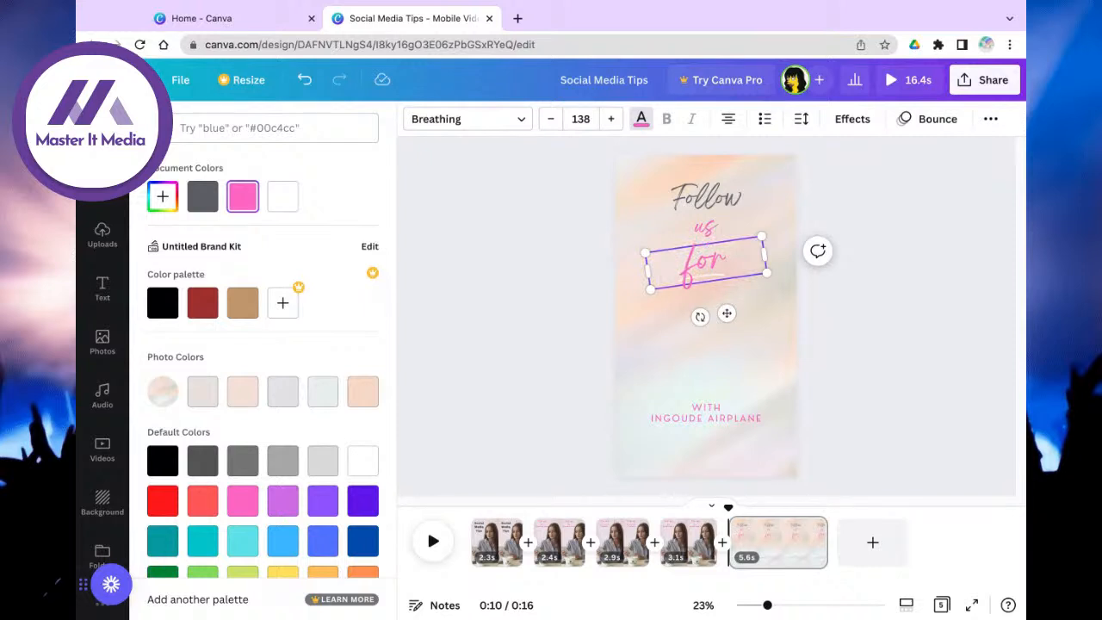
{"action": "key", "text": "BackSpace"}
{"action": "key", "text": "BackSpace"}
{"action": "key", "text": "BackSpace"}
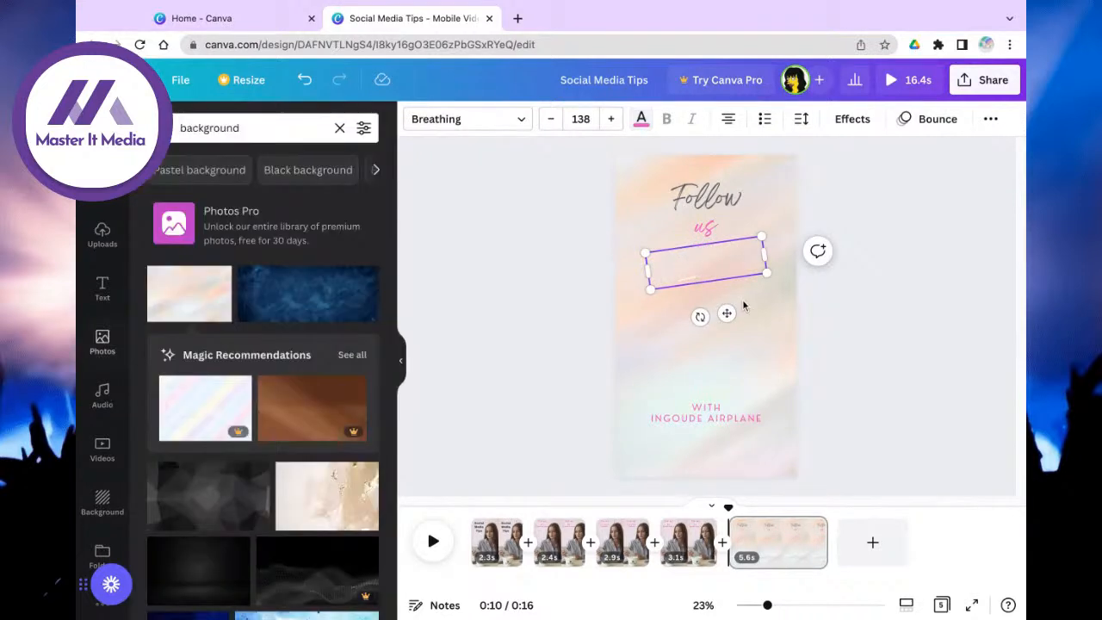
{"action": "left_click", "coordinate": [793, 308]}
{"action": "left_click_drag", "start_coordinate": [697, 282], "coordinate": [697, 254]}
{"action": "double_click", "coordinate": [720, 417]}
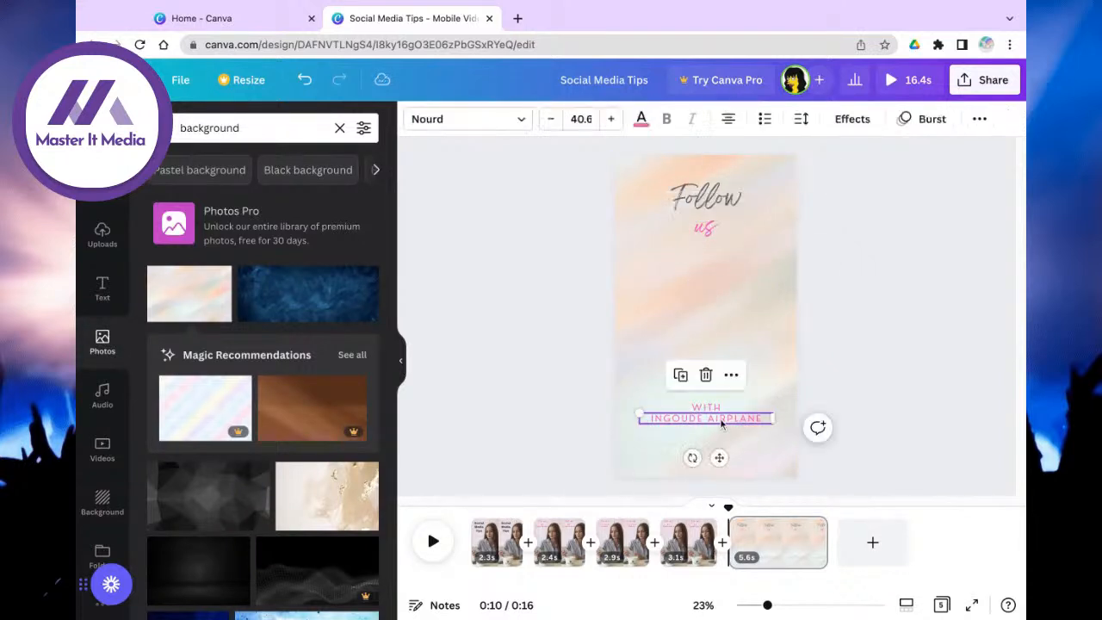
{"action": "key", "text": "BackSpace"}
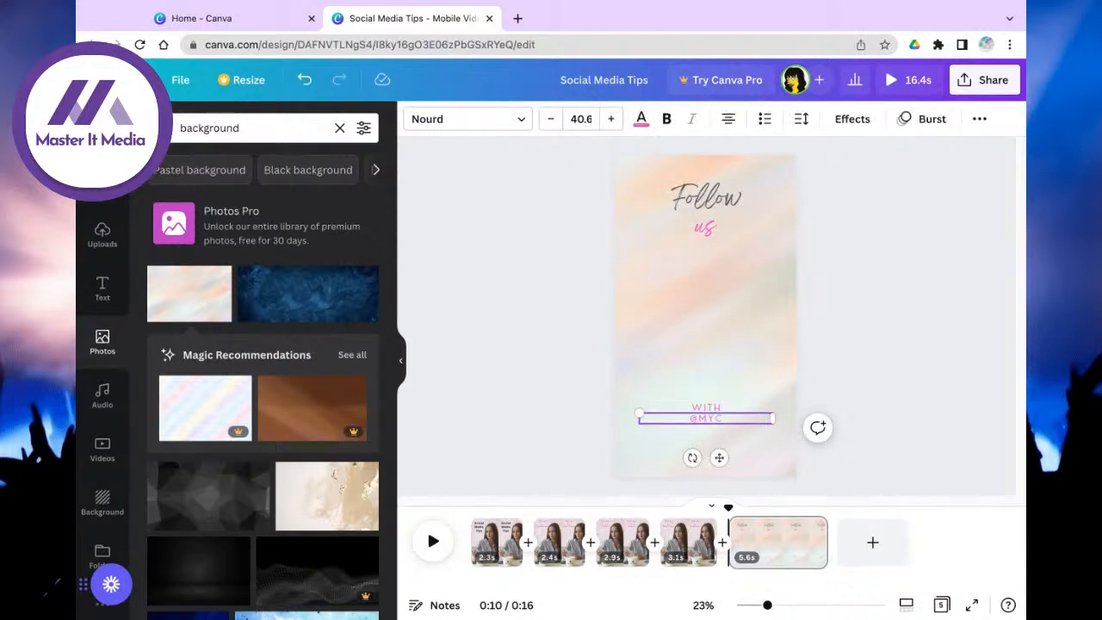
{"action": "type", "text": "@MYCOMPANY"}
{"action": "left_click", "coordinate": [706, 408]}
{"action": "key", "text": "BackSpace"}
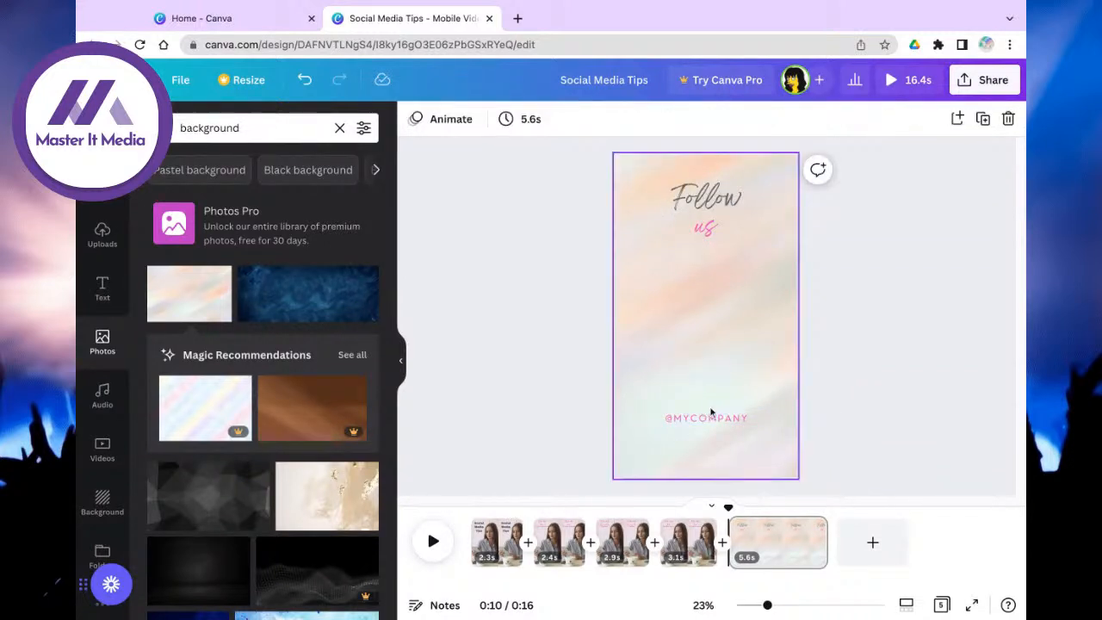
{"action": "mouse_move", "coordinate": [718, 418]}
{"action": "left_mouse_down"}
{"action": "mouse_move", "coordinate": [732, 299]}
{"action": "mouse_move", "coordinate": [699, 404]}
{"action": "left_mouse_up"}
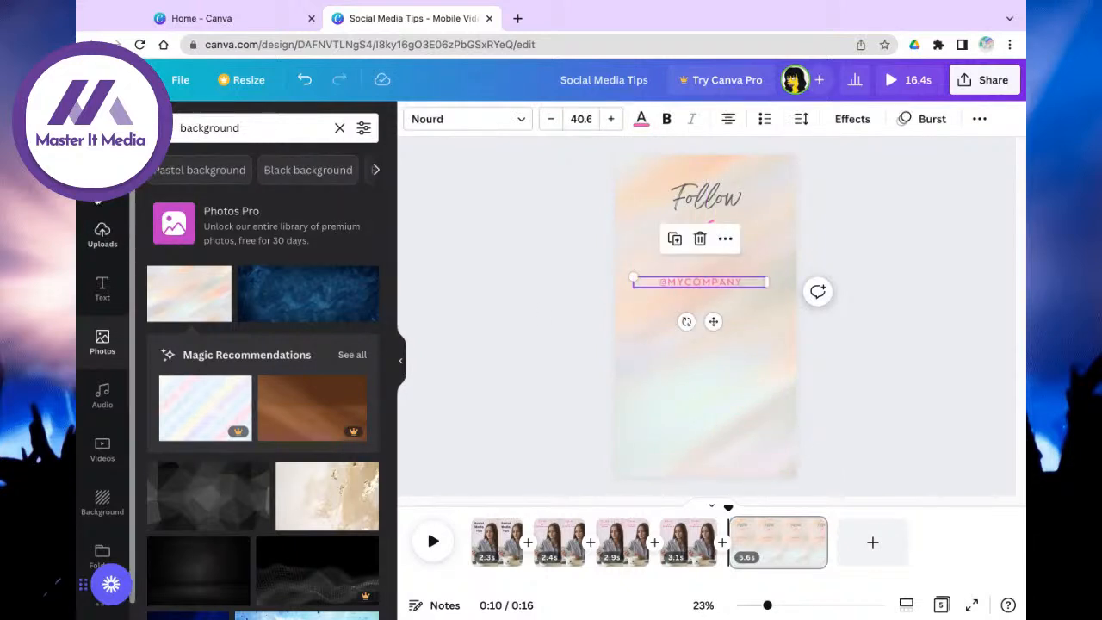
{"action": "left_click", "coordinate": [102, 180]}
{"action": "left_click", "coordinate": [234, 129]}
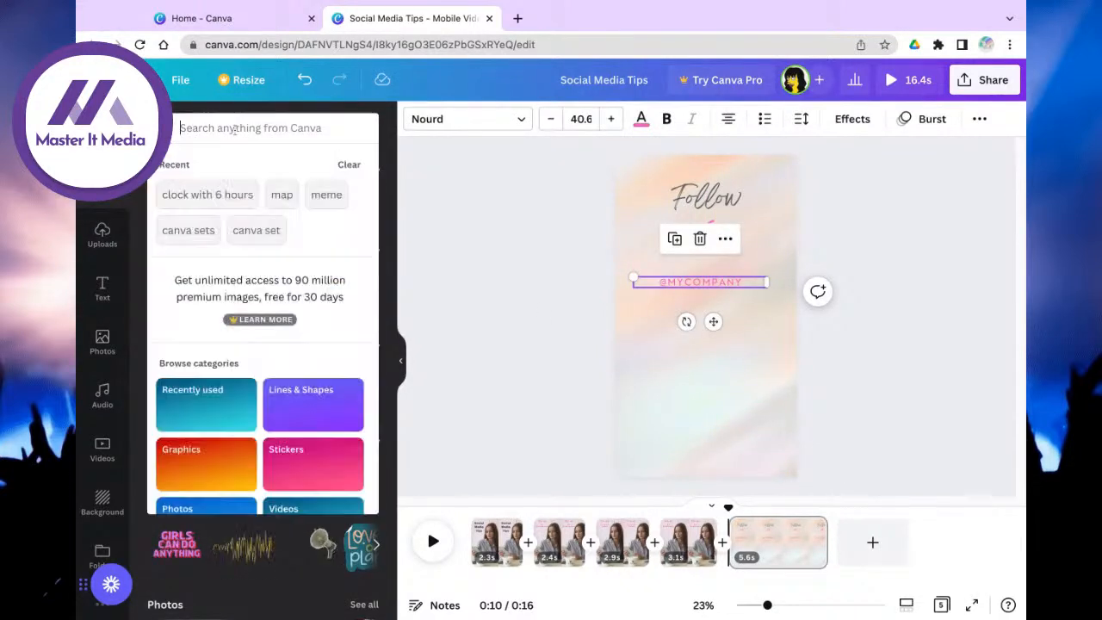
{"action": "type", "text": "instagram"}
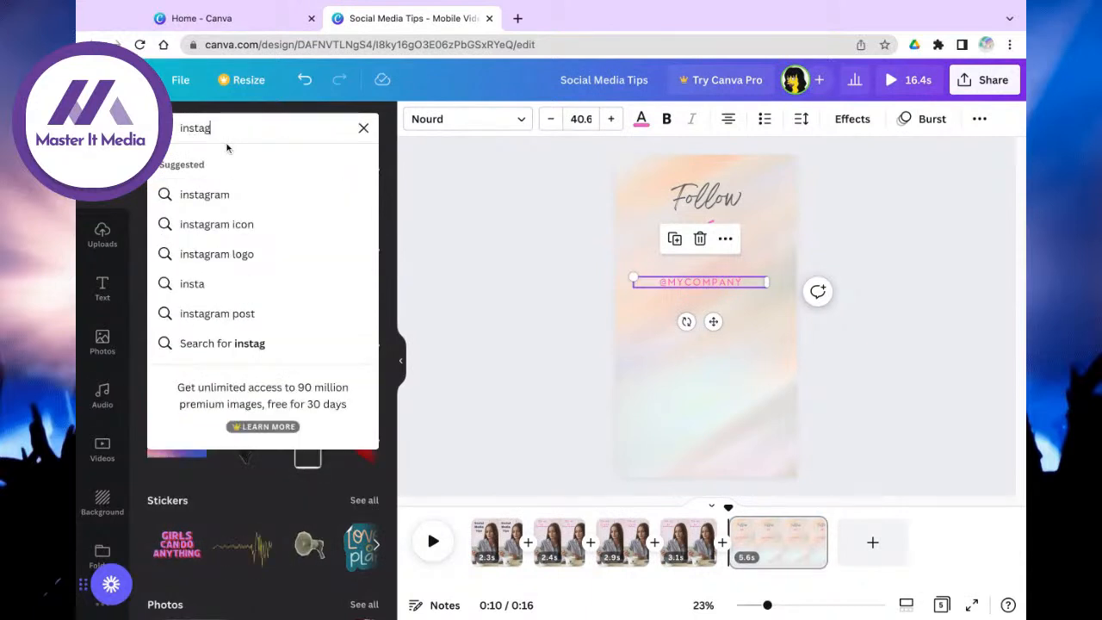
{"action": "left_click", "coordinate": [248, 230]}
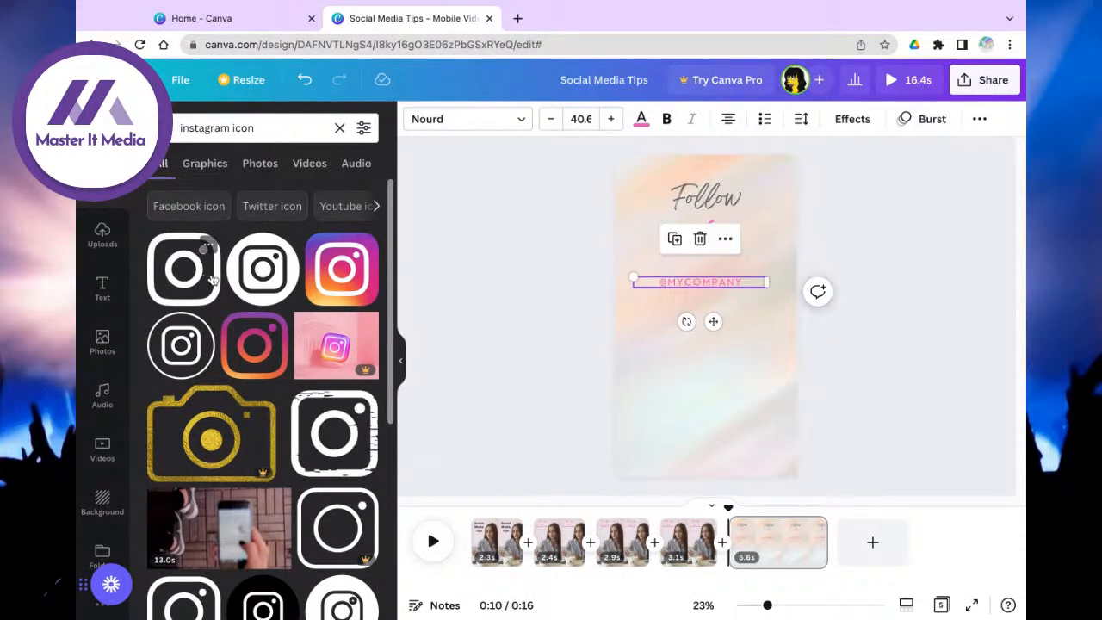
{"action": "left_click", "coordinate": [359, 250]}
{"action": "left_click_drag", "start_coordinate": [780, 244], "coordinate": [673, 286]}
{"action": "left_click", "coordinate": [702, 258]}
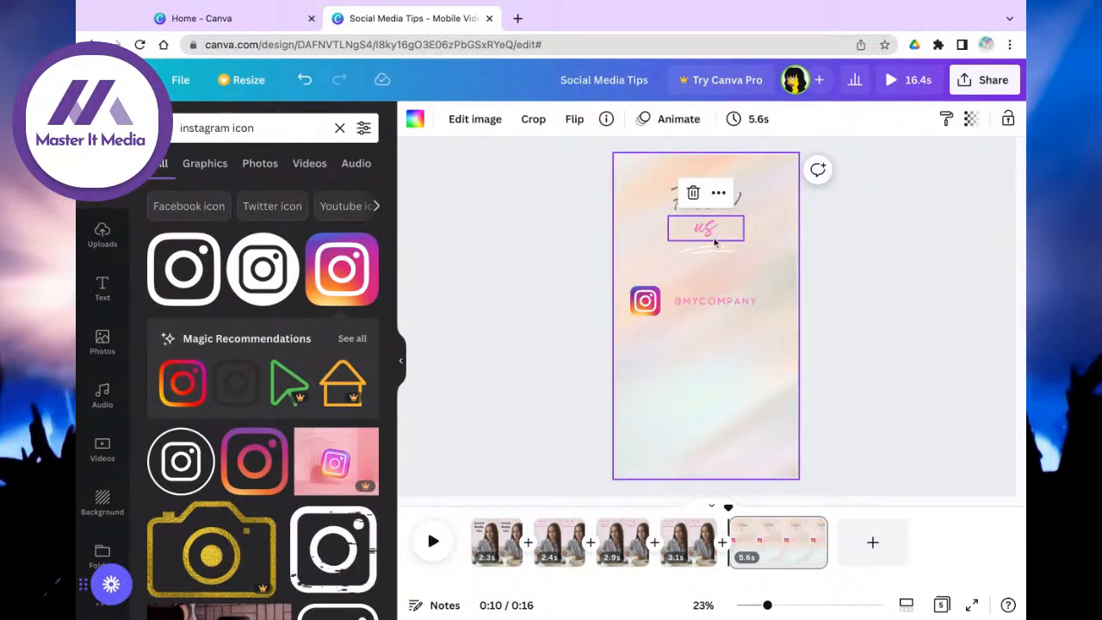
Step: Copy Follow below 'us' and retype the copy as 'for more Tips!!'
{"action": "left_click", "coordinate": [740, 203]}
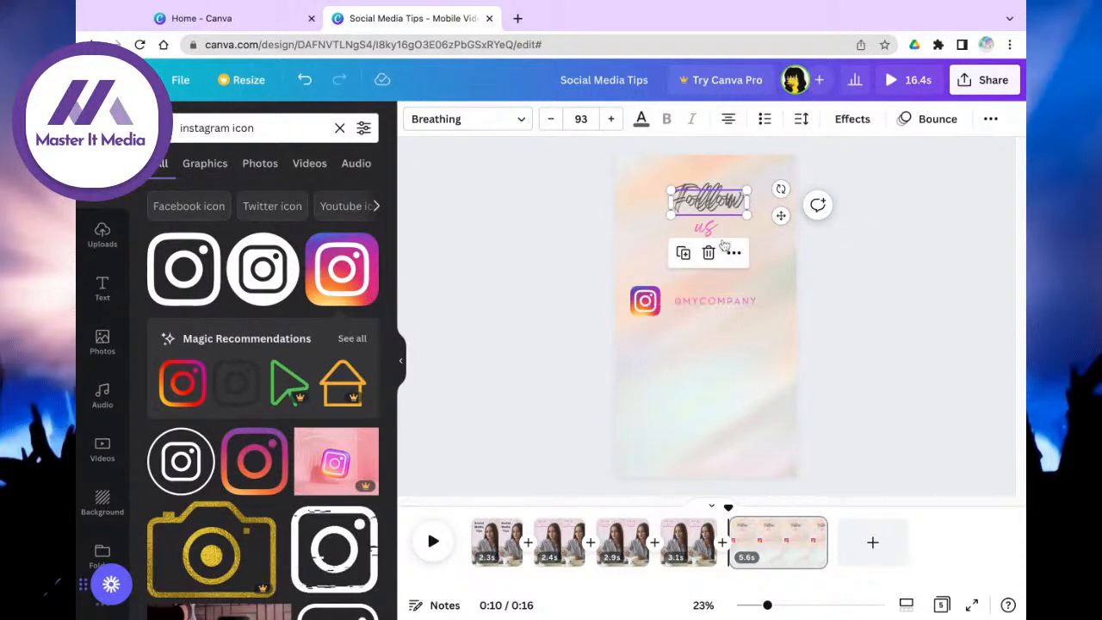
{"action": "left_click_drag", "start_coordinate": [720, 206], "coordinate": [710, 280]}
{"action": "left_click_drag", "start_coordinate": [619, 303], "coordinate": [715, 302]}
{"action": "left_click", "coordinate": [718, 270]}
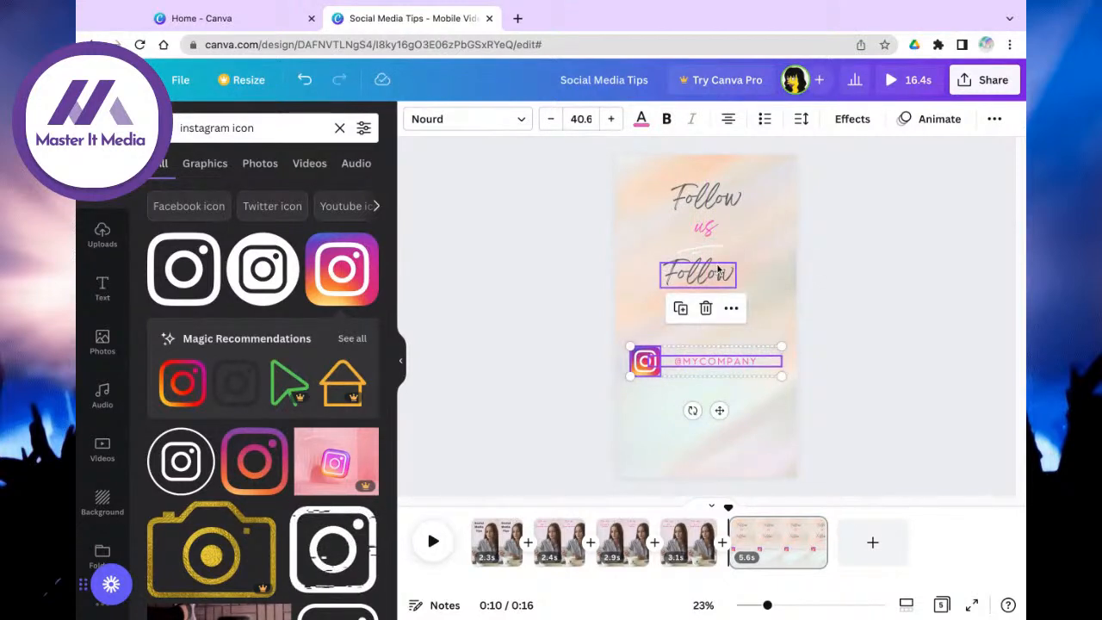
{"action": "left_click", "coordinate": [718, 271]}
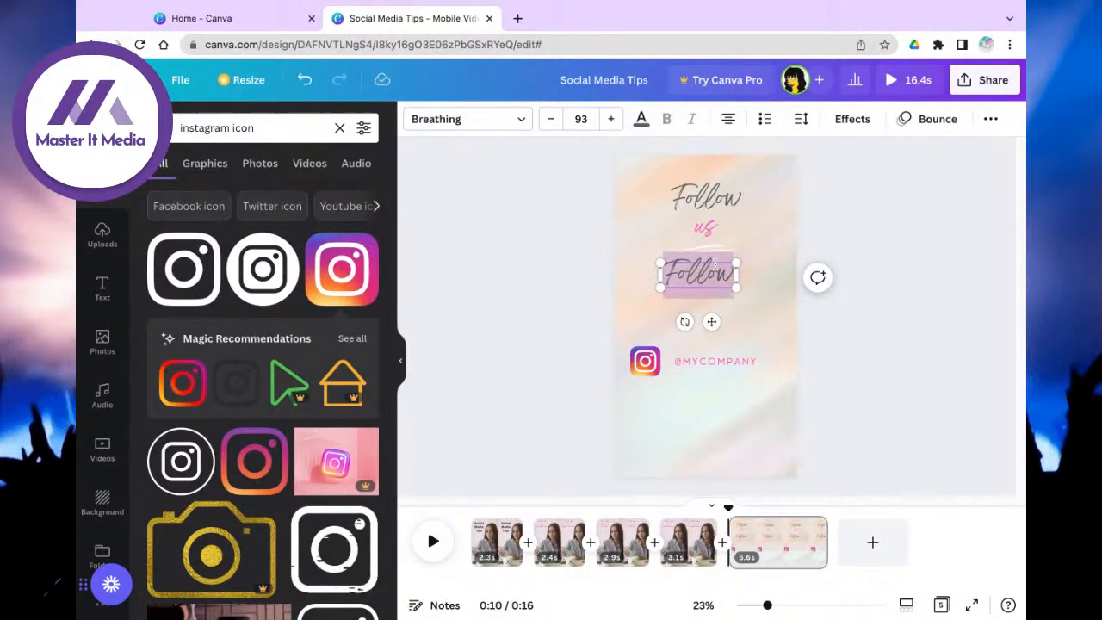
{"action": "type", "text": "for more"}
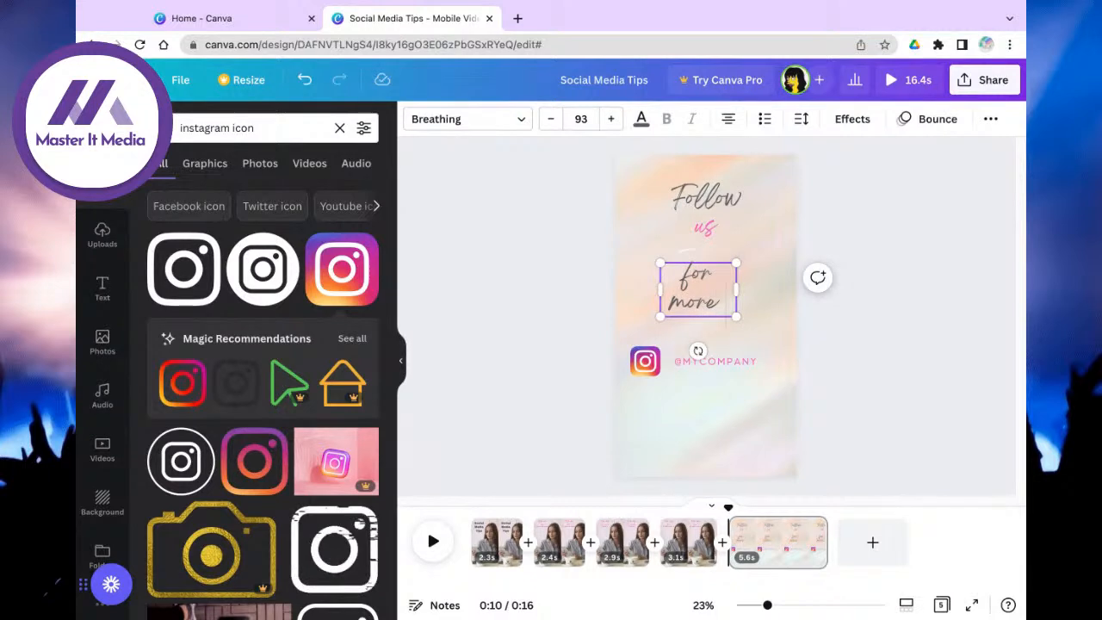
{"action": "type", "text": " Tips"}
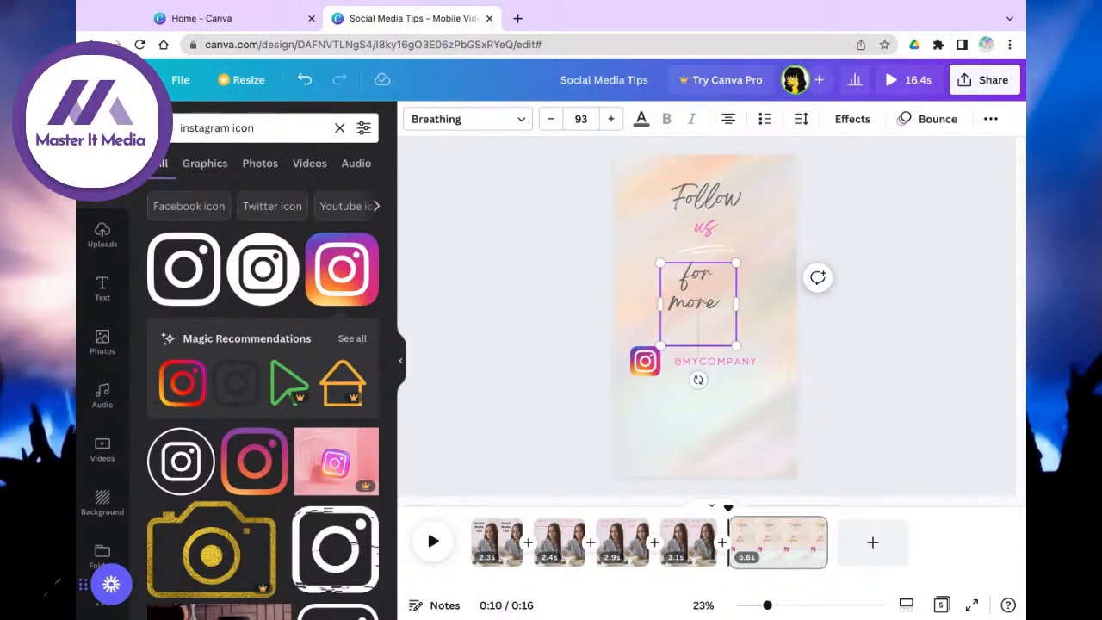
{"action": "type", "text": "!!"}
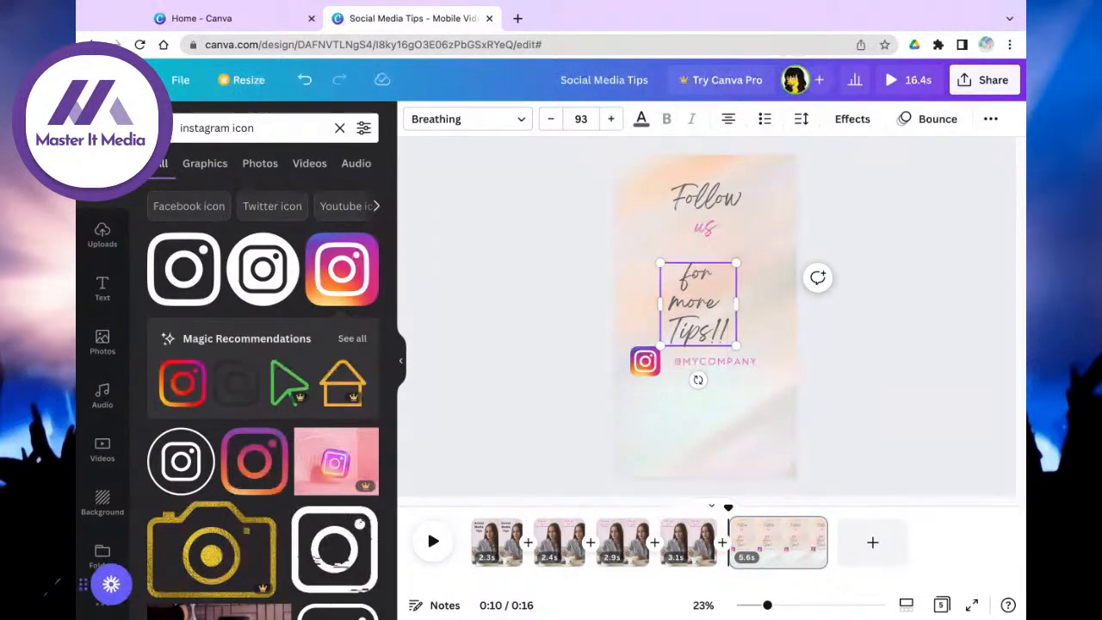
Step: Shift the Instagram icon and handle lower, nudge the Tips text, and move the white underline beneath it
{"action": "left_click_drag", "start_coordinate": [588, 375], "coordinate": [693, 384]}
{"action": "left_click_drag", "start_coordinate": [691, 327], "coordinate": [694, 327]}
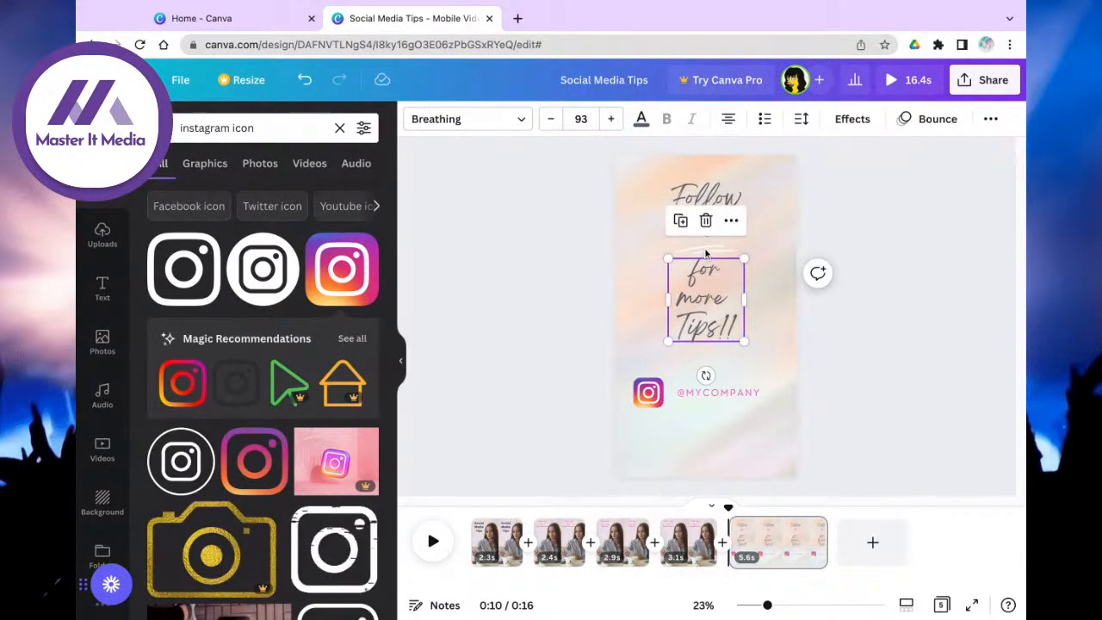
{"action": "left_click", "coordinate": [762, 292]}
{"action": "left_click_drag", "start_coordinate": [723, 253], "coordinate": [723, 368]}
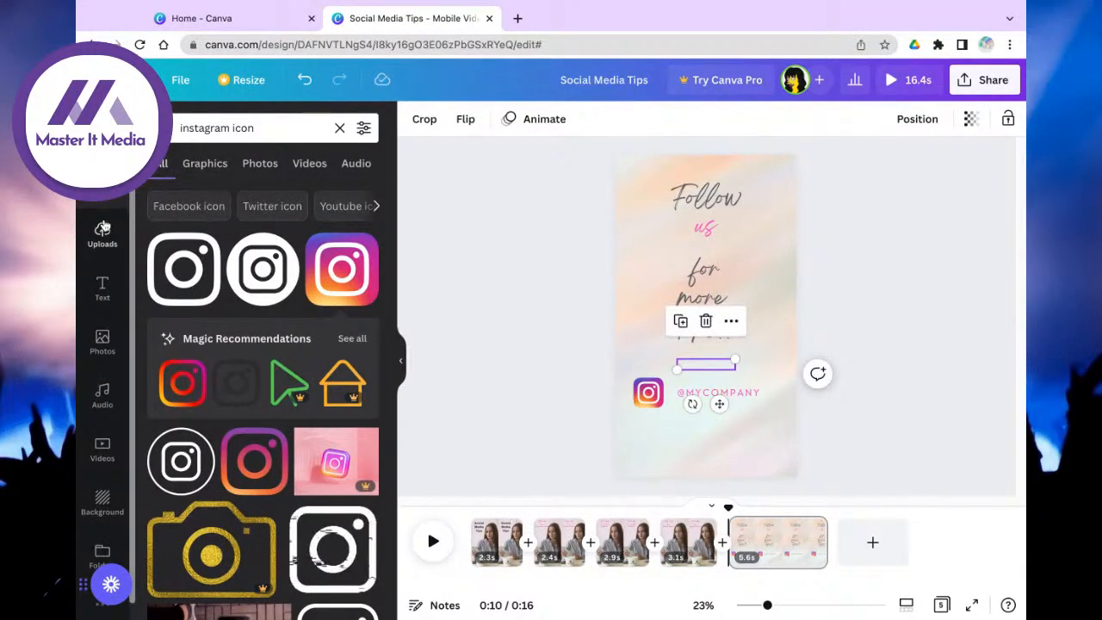
Step: Search Photos for 'background pink' and set the pink-to-blue gradient image as the end-card background
{"action": "left_click", "coordinate": [98, 339]}
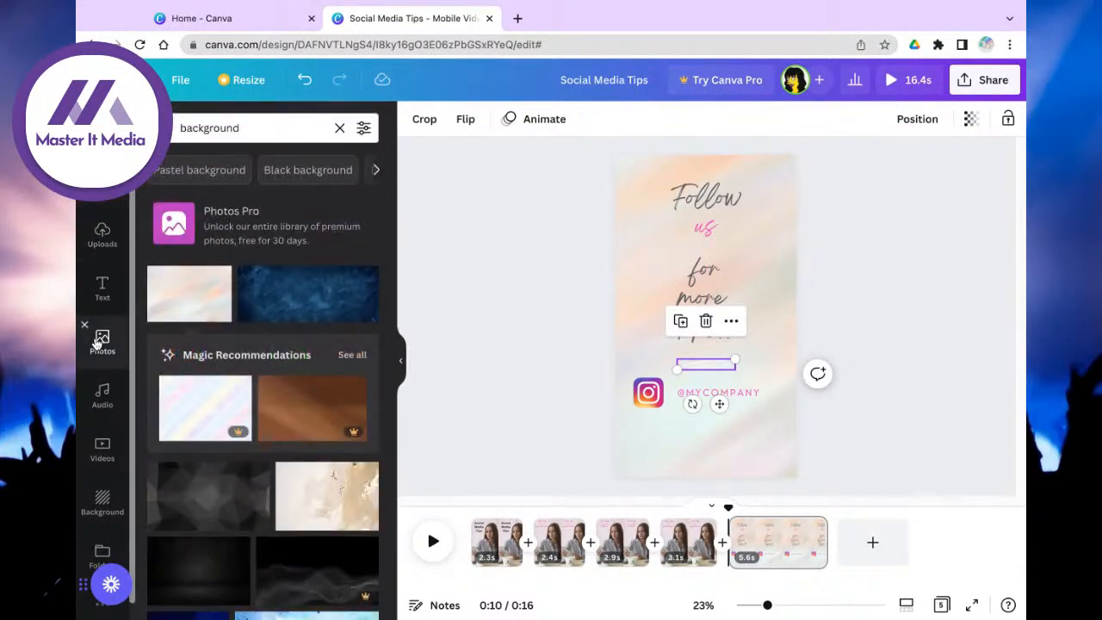
{"action": "left_click", "coordinate": [261, 128]}
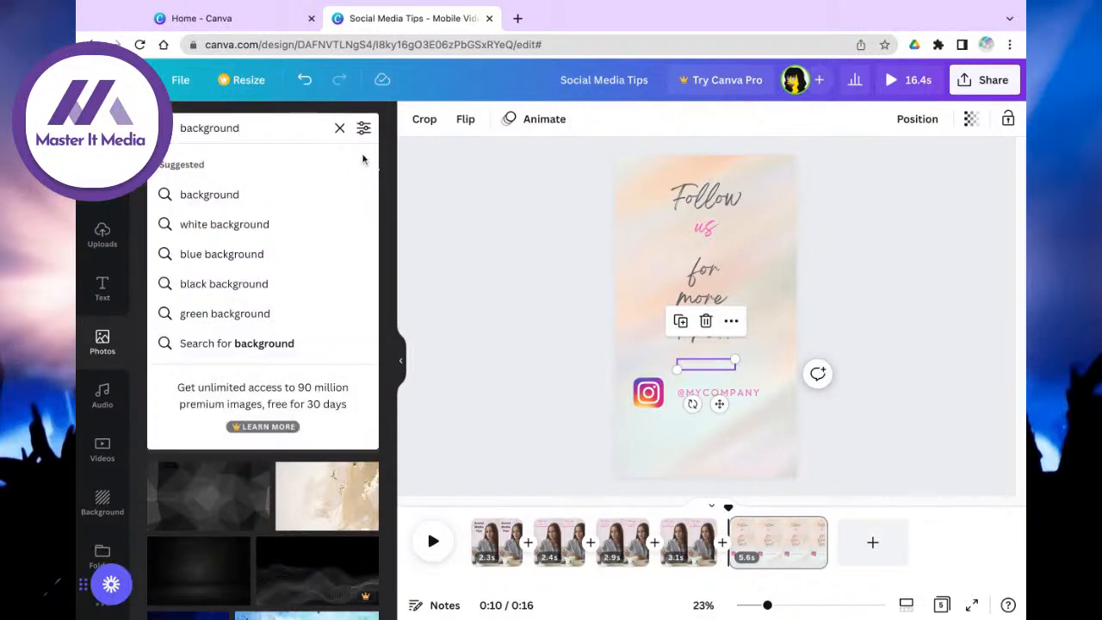
{"action": "type", "text": "pink"}
{"action": "key", "text": "Return"}
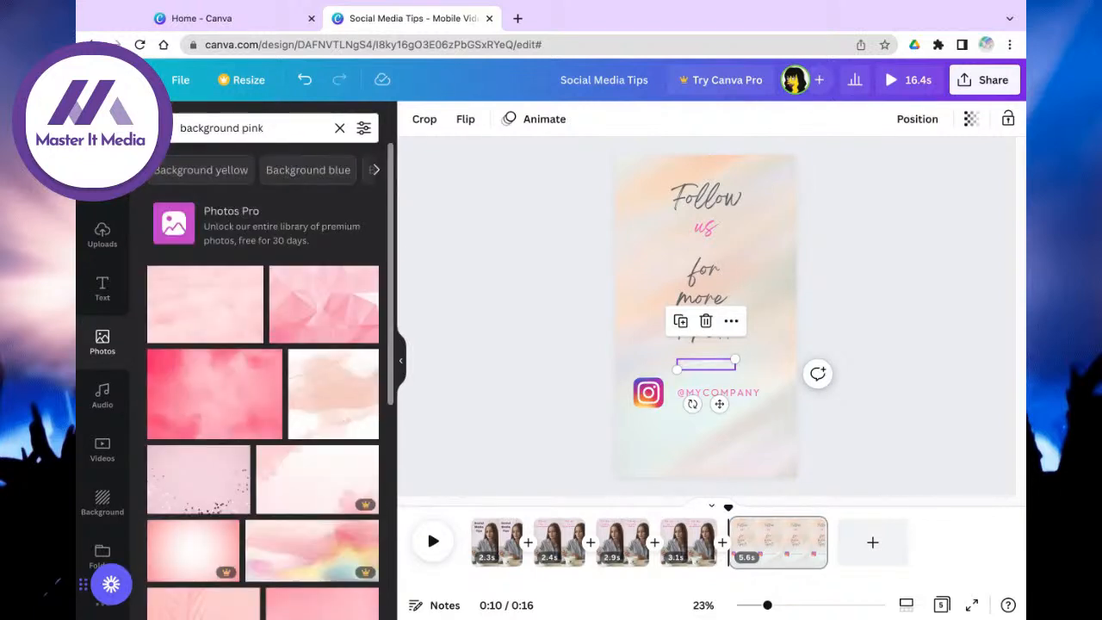
{"action": "scroll", "coordinate": [344, 370], "scroll_direction": "down", "scroll_amount": 3}
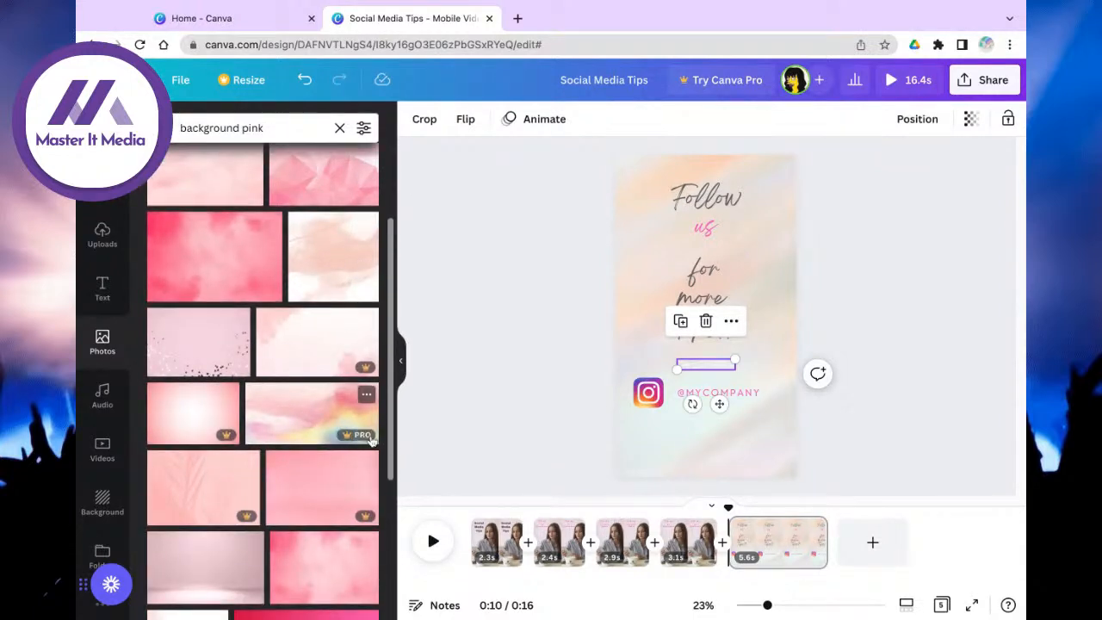
{"action": "scroll", "coordinate": [300, 430], "scroll_direction": "down", "scroll_amount": 5}
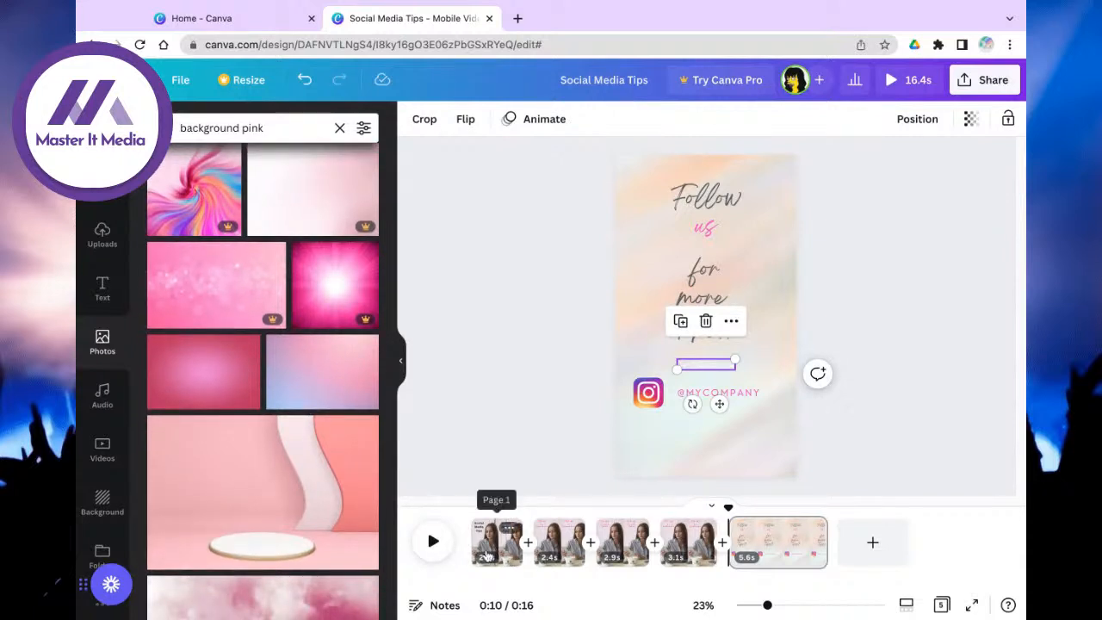
{"action": "scroll", "coordinate": [340, 396], "scroll_direction": "down", "scroll_amount": 3}
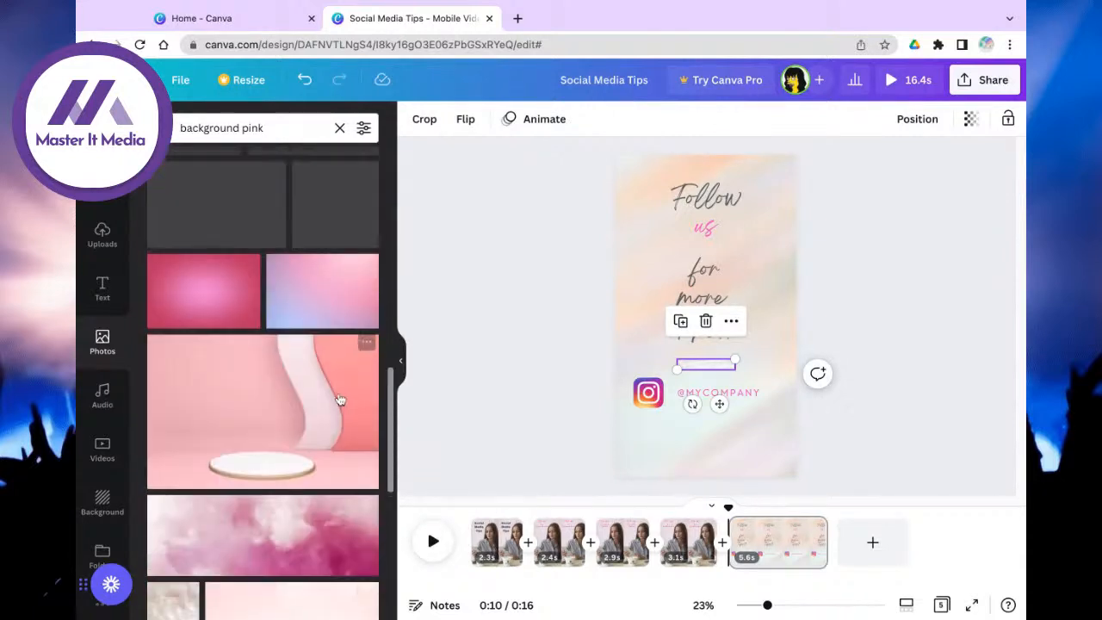
{"action": "left_click", "coordinate": [328, 318]}
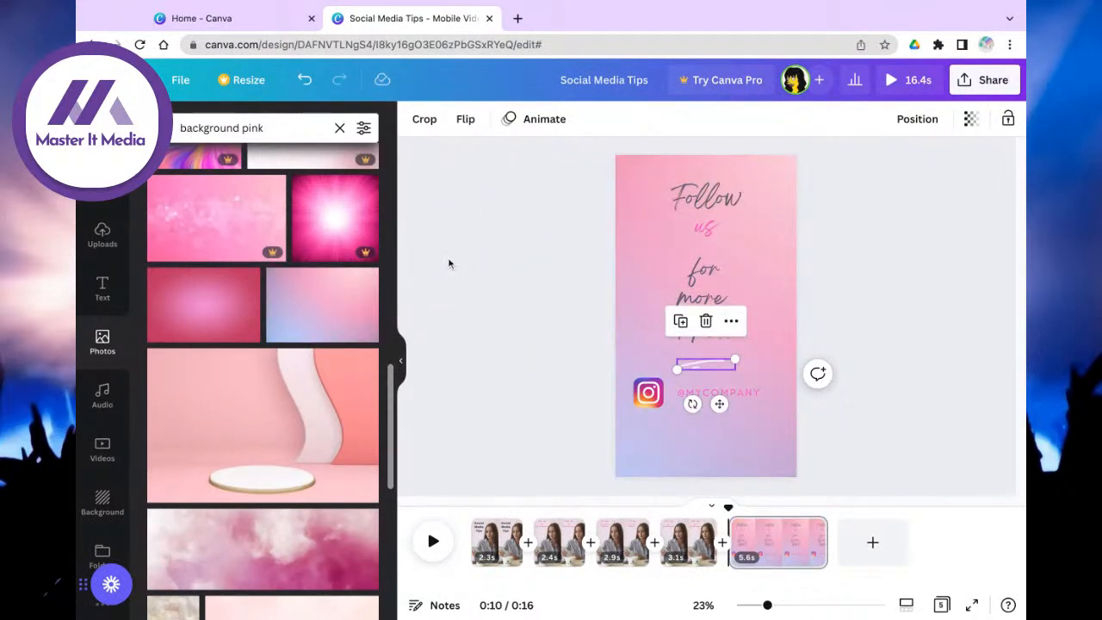
{"action": "left_click", "coordinate": [475, 540]}
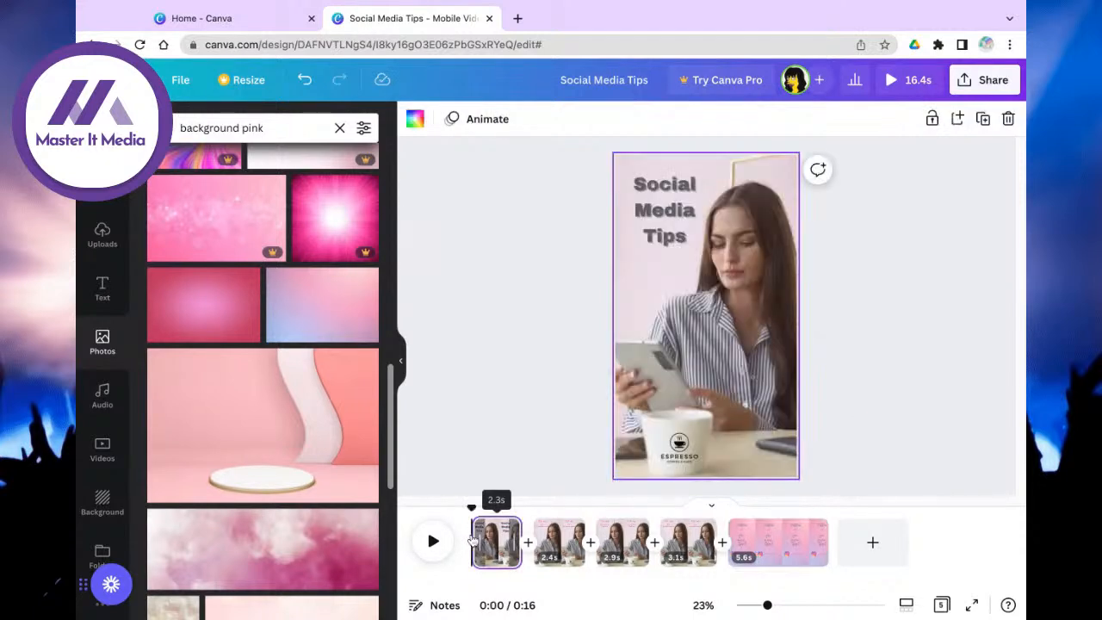
{"action": "left_click", "coordinate": [792, 542]}
{"action": "left_click", "coordinate": [718, 394]}
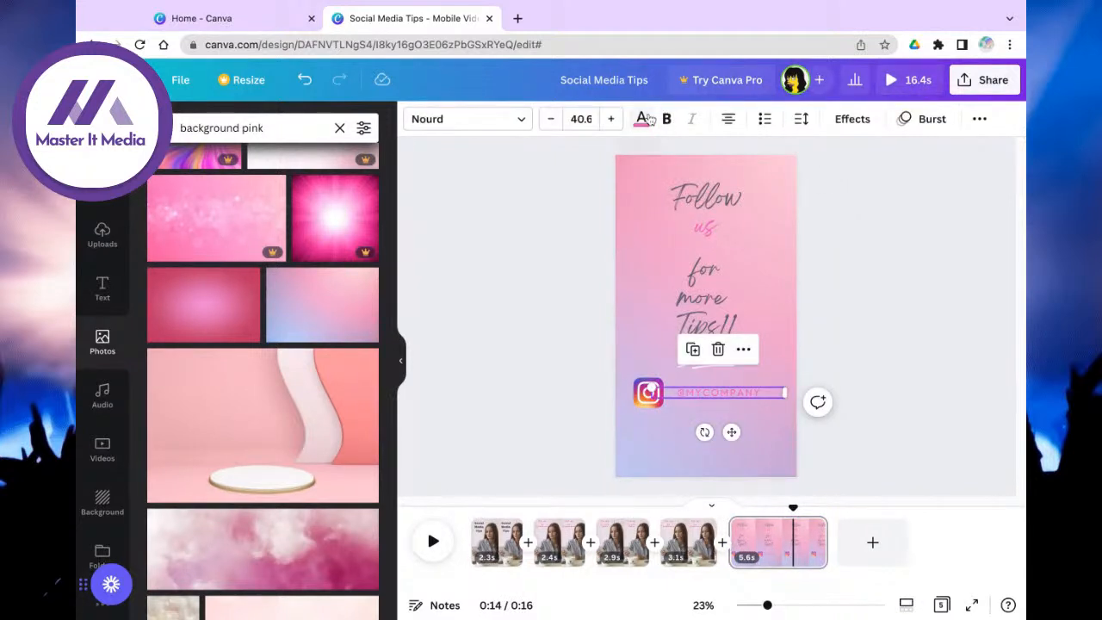
{"action": "left_click", "coordinate": [851, 121]}
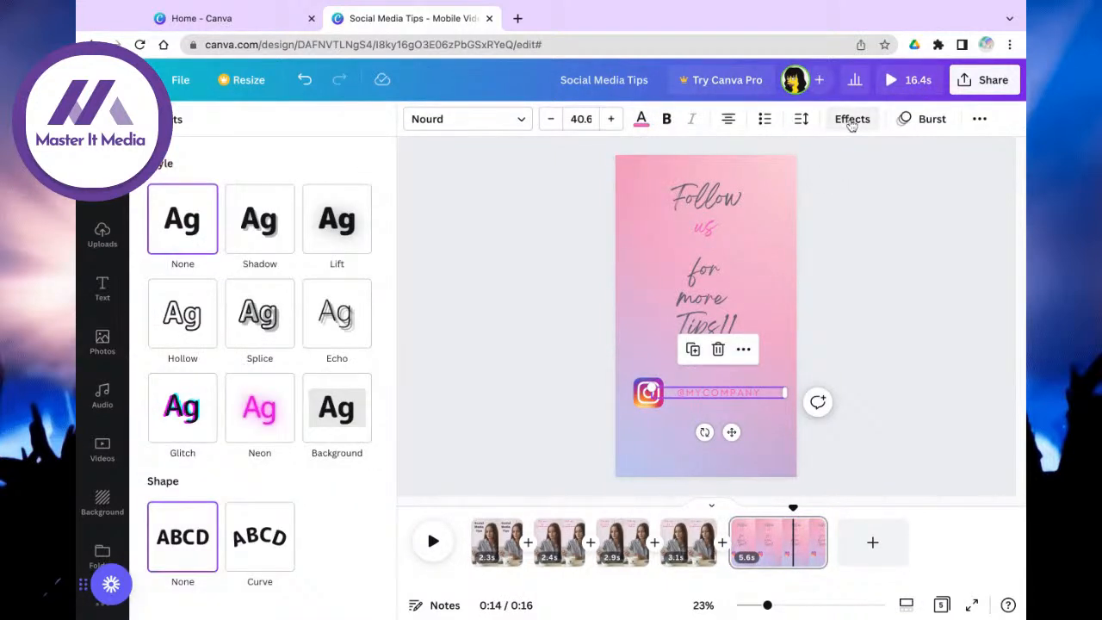
{"action": "left_click", "coordinate": [262, 221]}
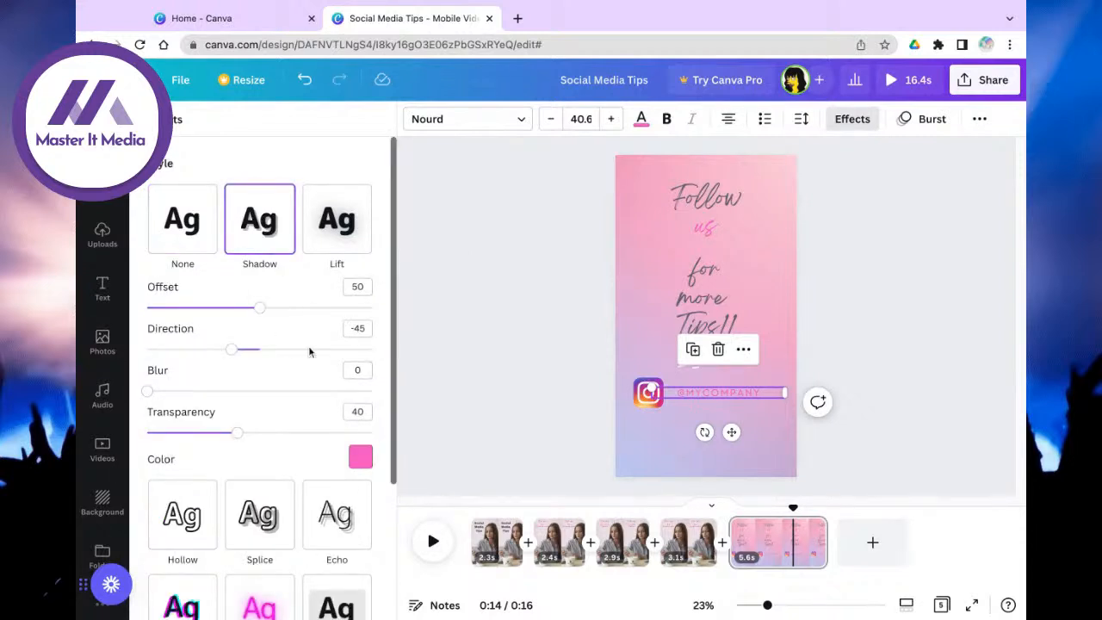
{"action": "left_click", "coordinate": [361, 457]}
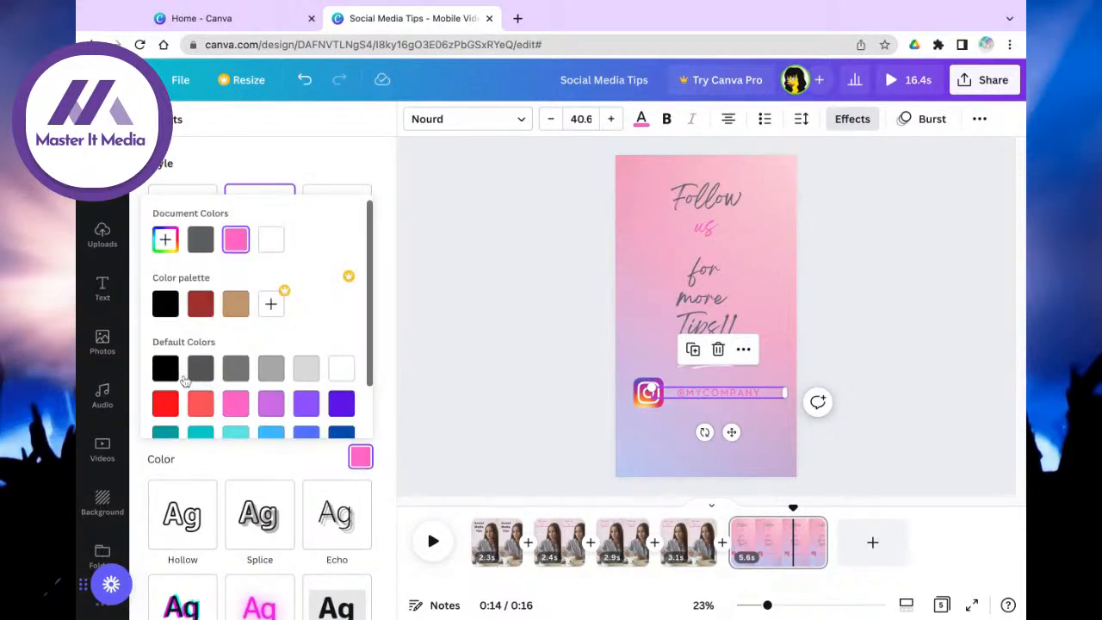
{"action": "left_click", "coordinate": [166, 368]}
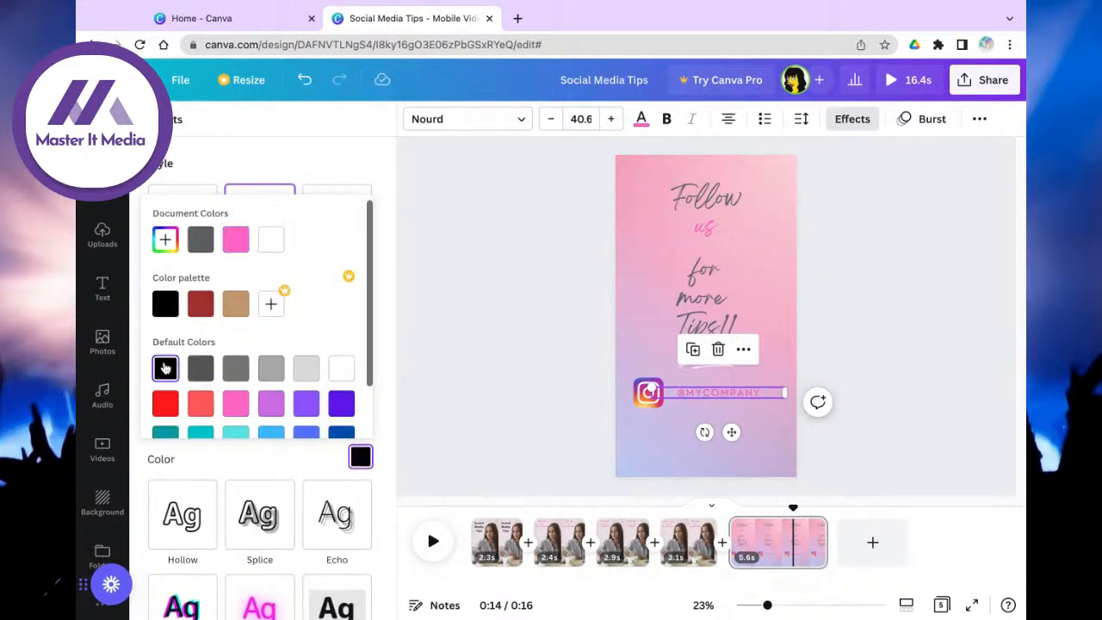
{"action": "left_click", "coordinate": [666, 122]}
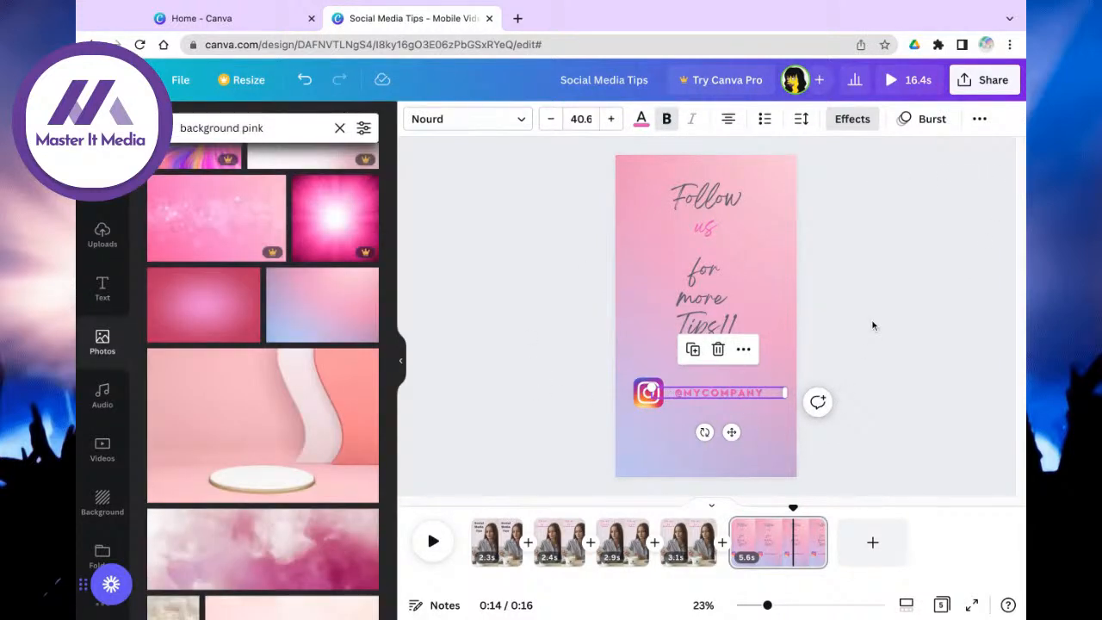
{"action": "left_click", "coordinate": [864, 413]}
{"action": "left_click", "coordinate": [727, 397]}
{"action": "left_click", "coordinate": [640, 119]}
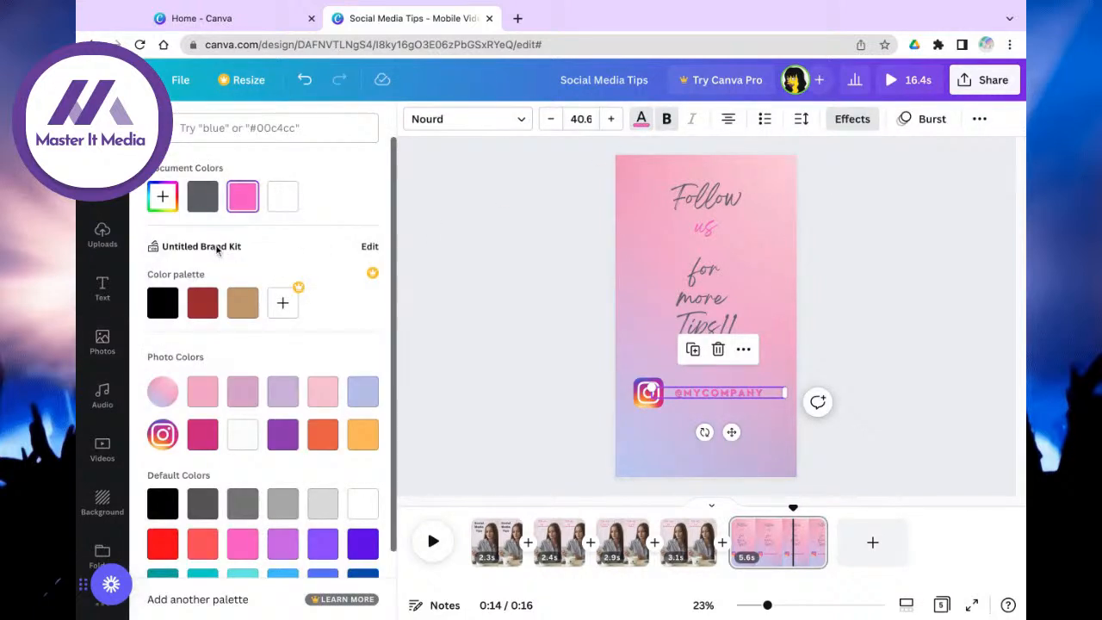
{"action": "left_click", "coordinate": [211, 200]}
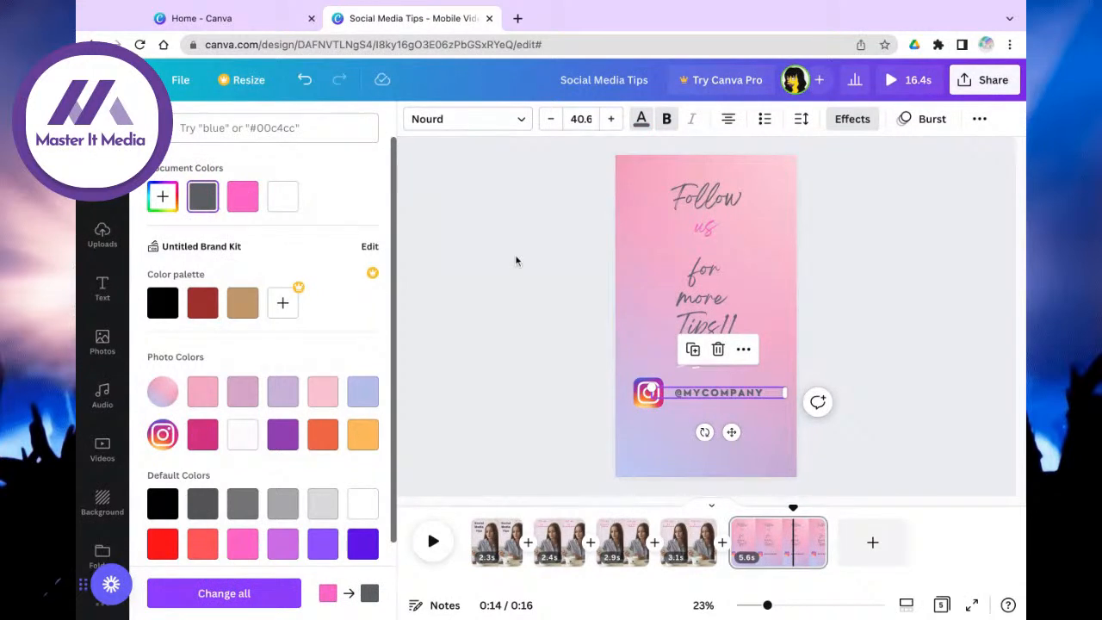
{"action": "left_click", "coordinate": [926, 366]}
{"action": "left_click", "coordinate": [534, 390]}
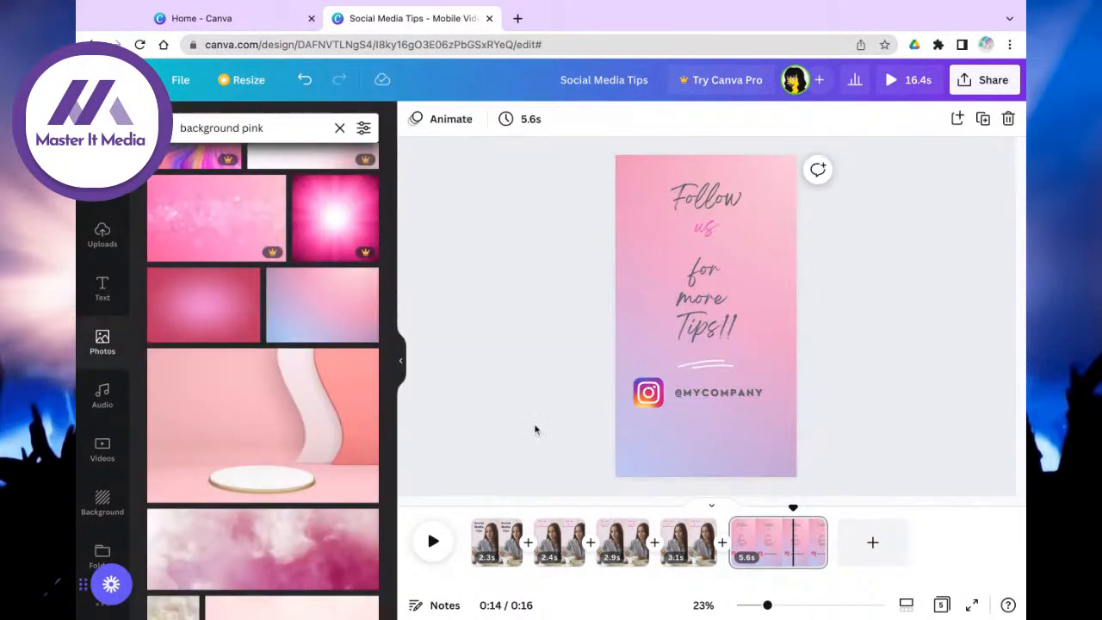
Step: Trim the end card to 2.7 seconds, replay the 13.6-second video, and hide the side panel
{"action": "left_click_drag", "start_coordinate": [826, 542], "coordinate": [776, 541]}
{"action": "left_click", "coordinate": [912, 420]}
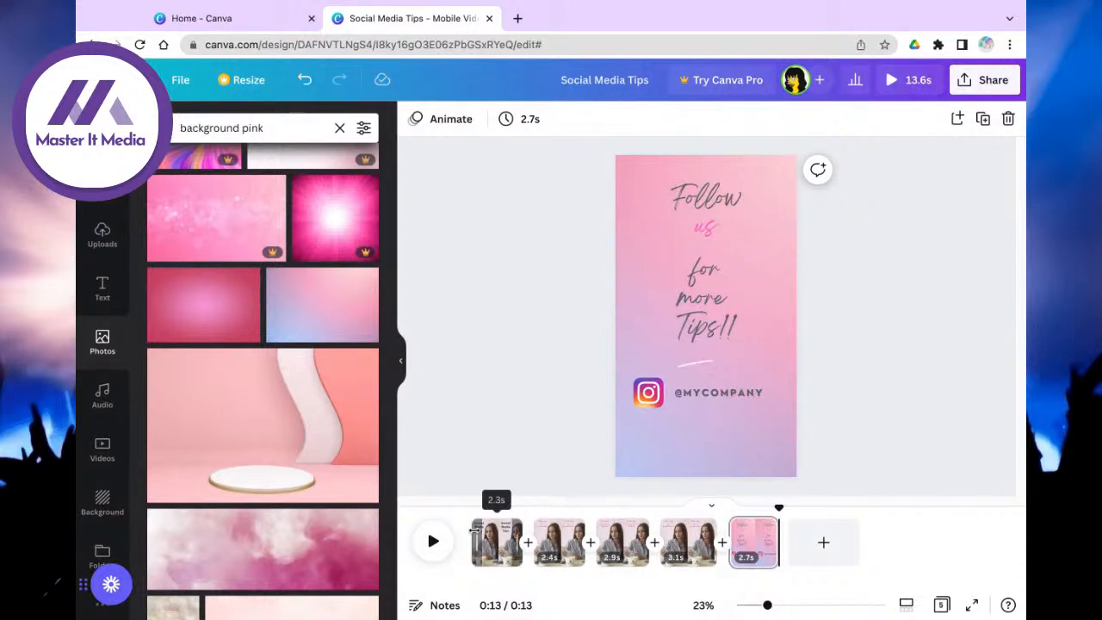
{"action": "left_click", "coordinate": [433, 540]}
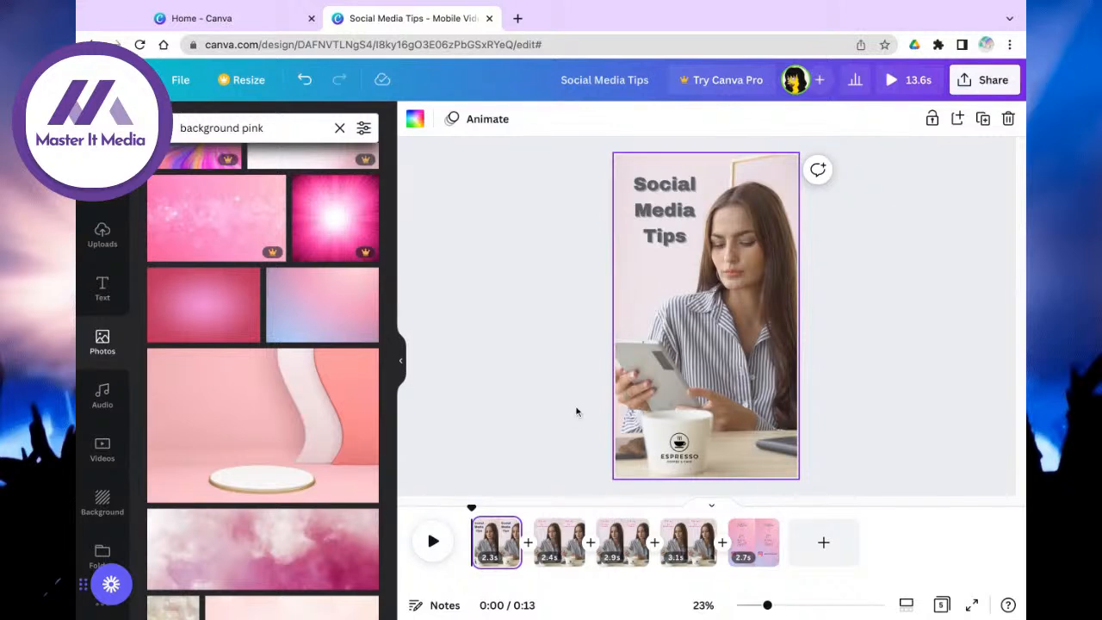
{"action": "left_click", "coordinate": [401, 360]}
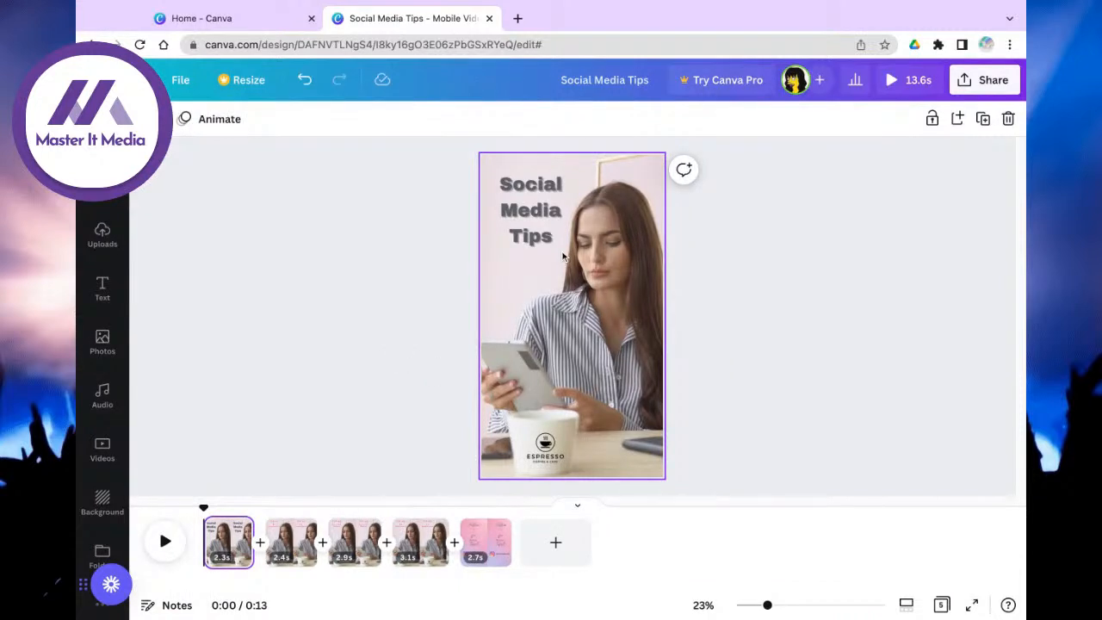